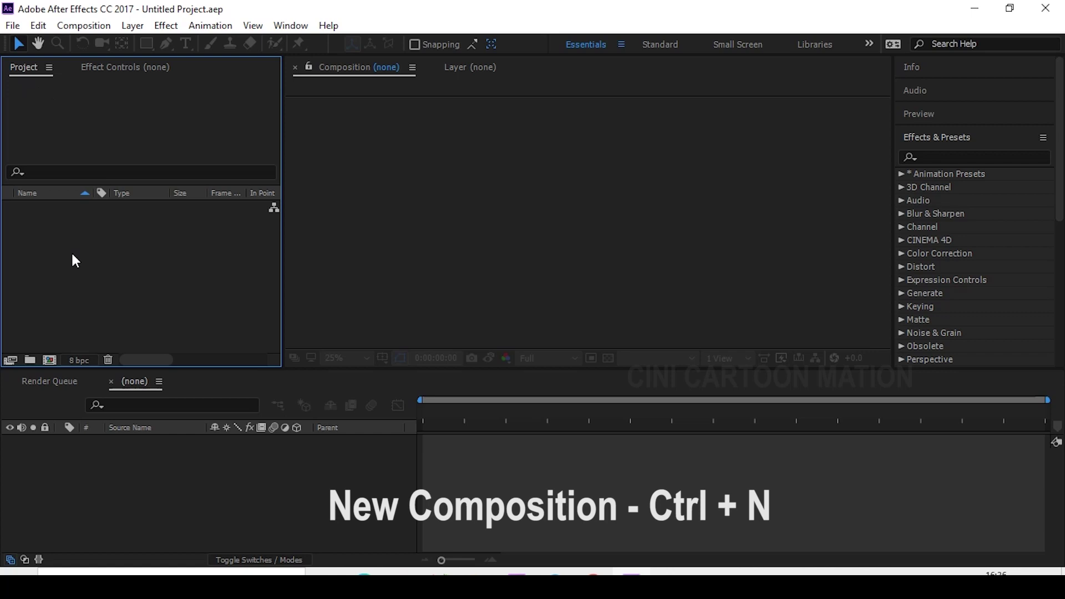
- Create Comp 1 at 1920×1080, 24 fps, with the default settings
right_click(72, 252)
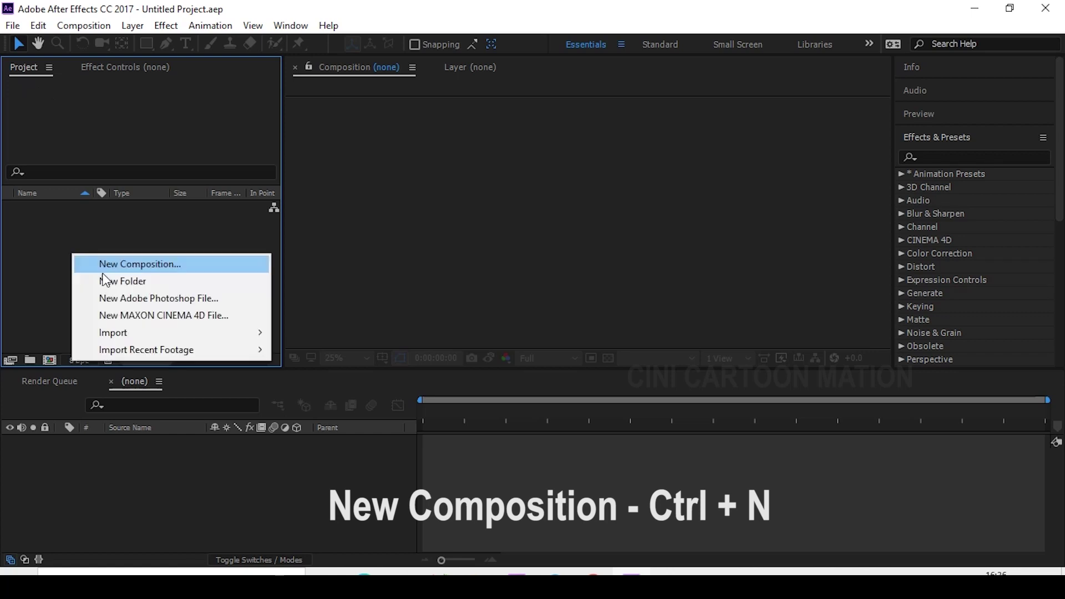
click(172, 267)
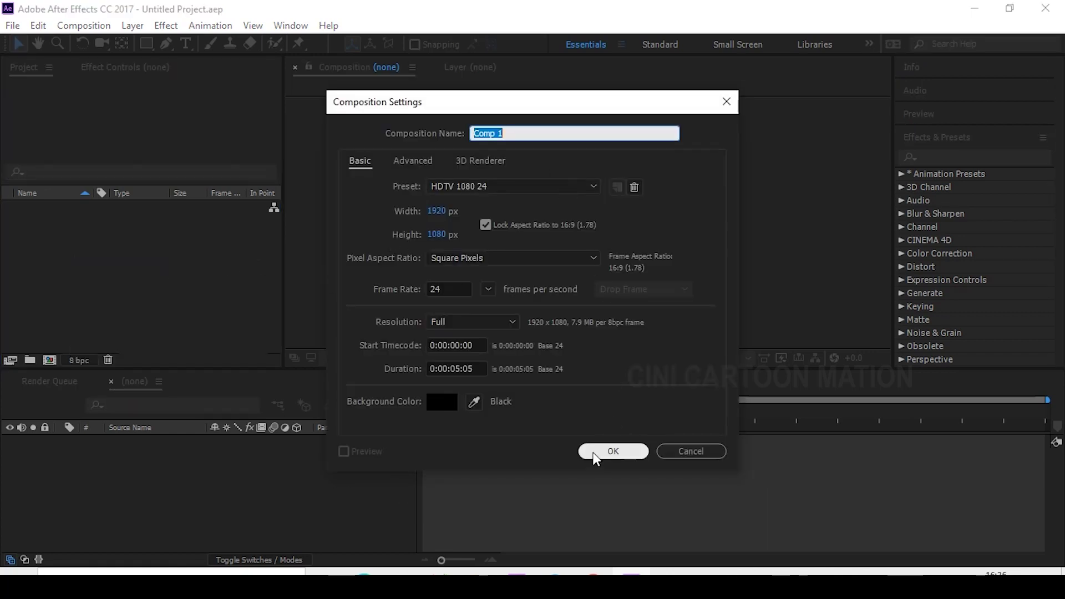
click(595, 458)
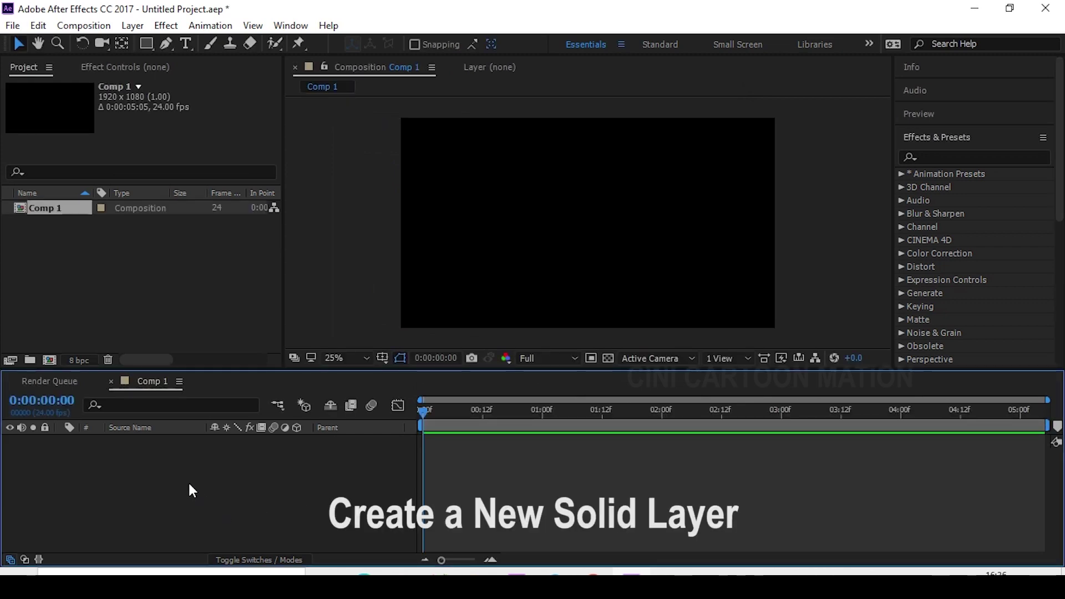
- Add a full-frame Black Solid 1 layer to Comp 1
right_click(189, 483)
mouse_move(271, 333)
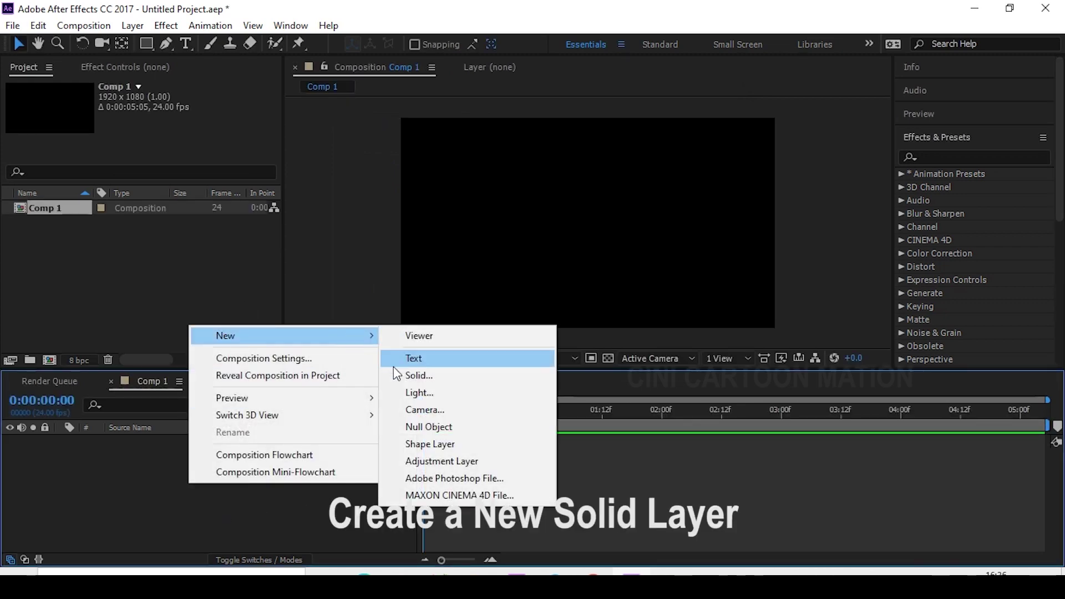
click(418, 377)
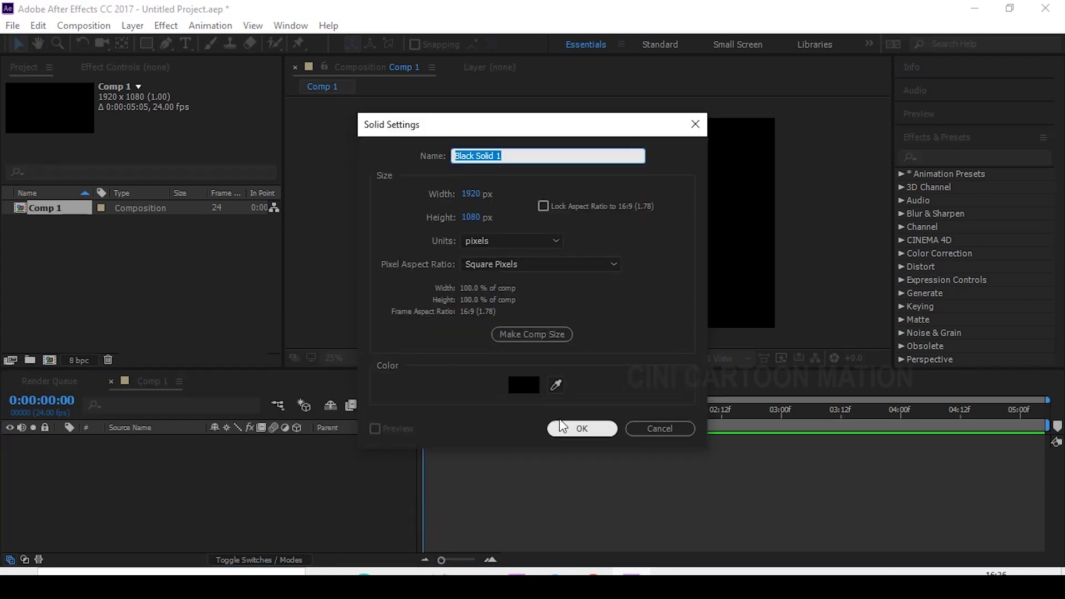
click(580, 432)
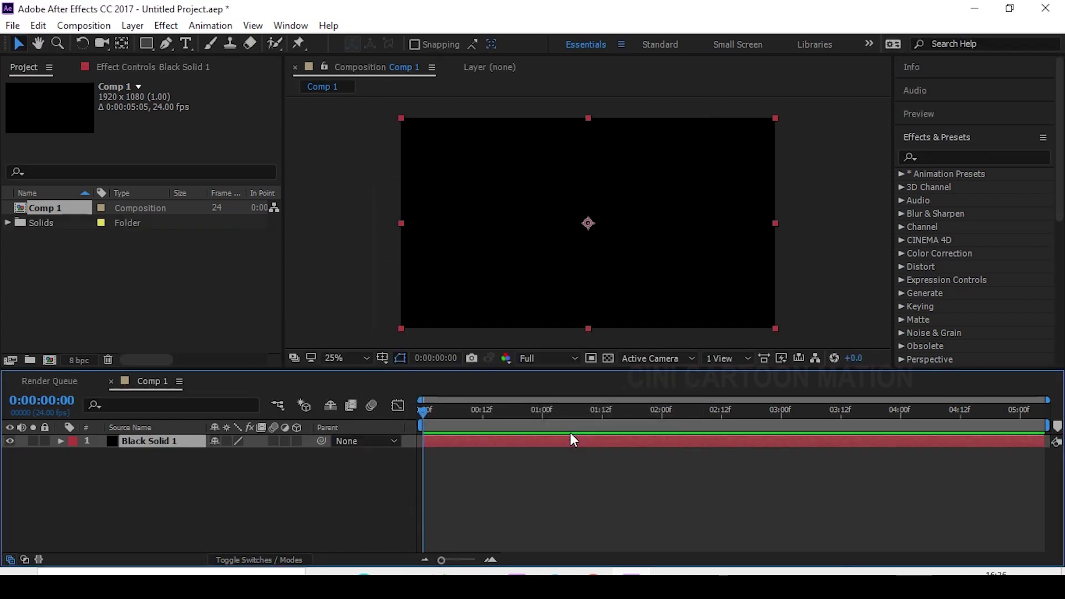
- Apply CC Particle Systems II to Black Solid 1 and advance to frame 23 to see the burst
click(927, 167)
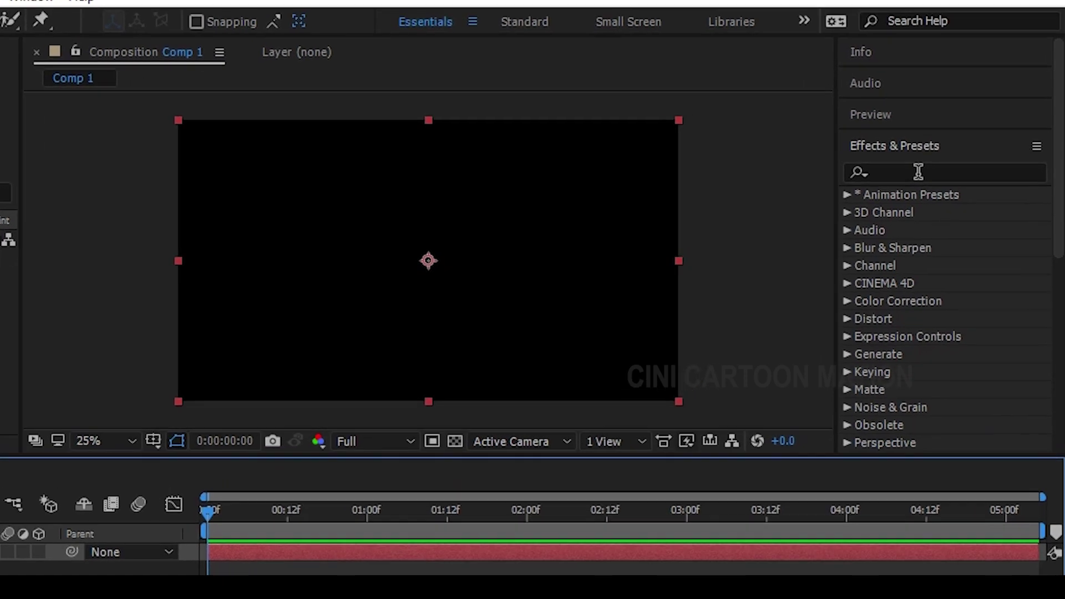
text(cc)
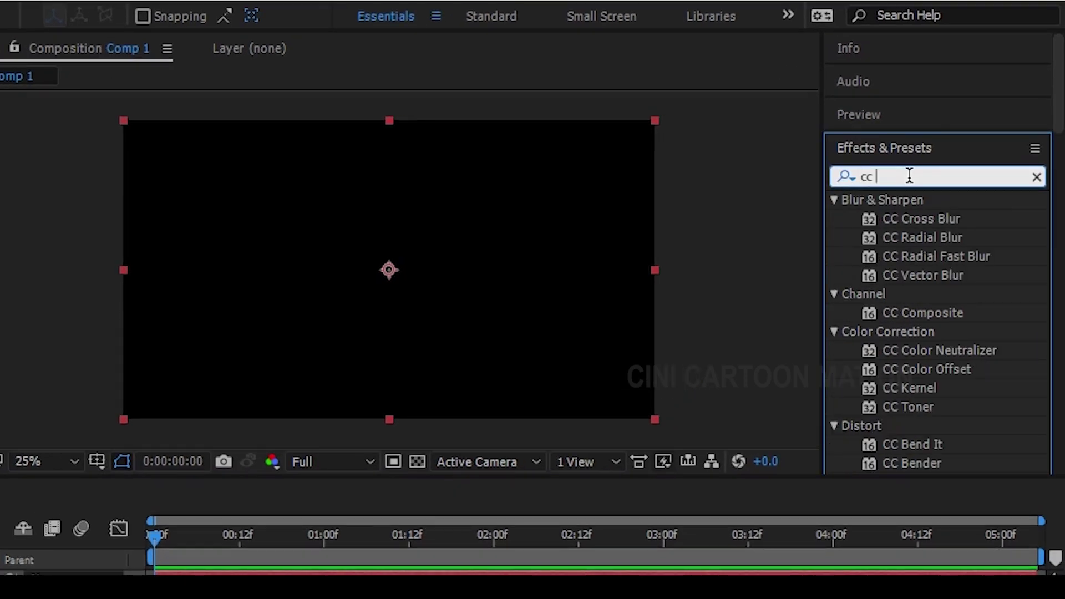
text( part)
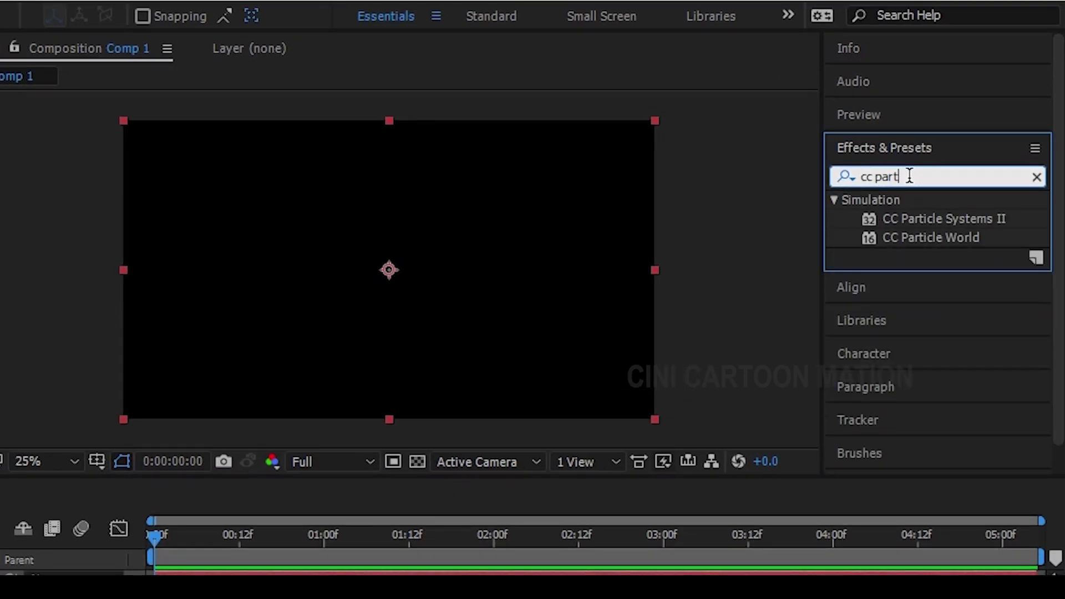
click(980, 214)
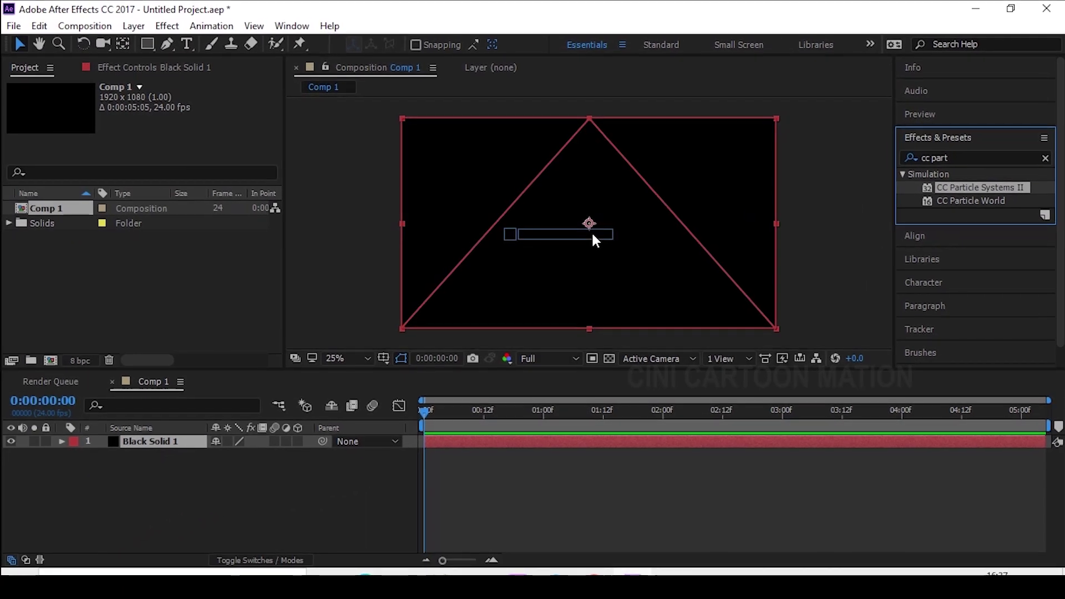
drag(591, 234, 595, 238)
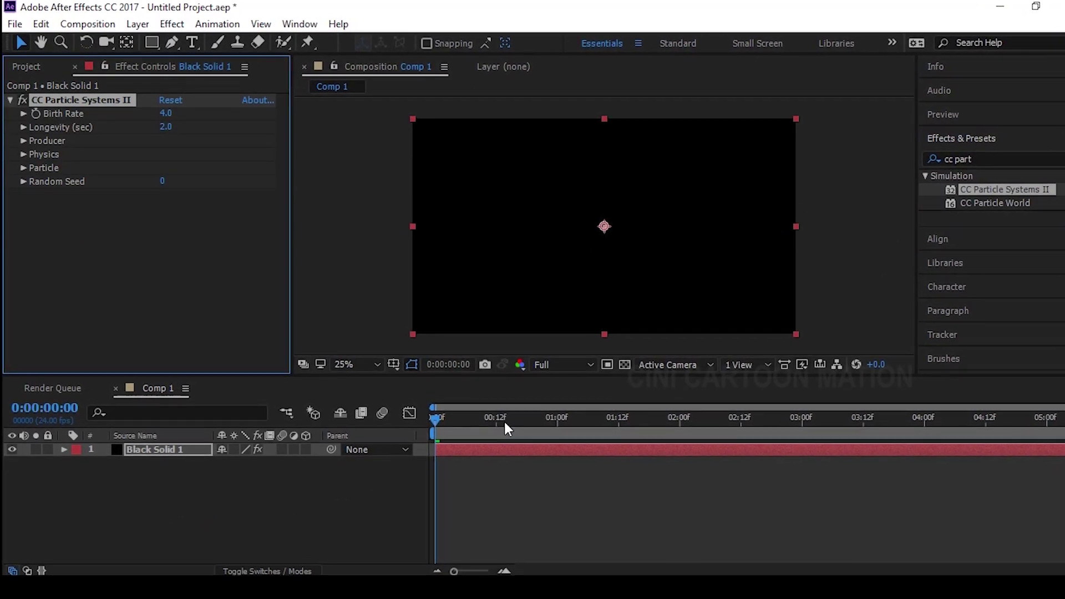
click(543, 430)
drag(554, 431, 557, 432)
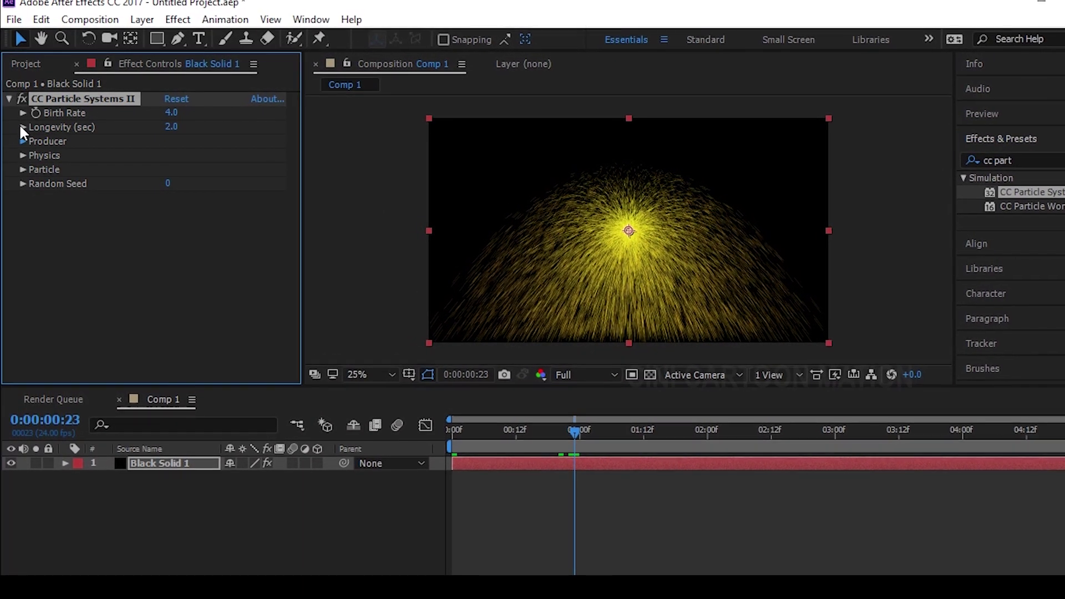
- Keep Physics Animation on Explosive, set Gravity to 0, and scrub to review the even burst
click(23, 141)
click(20, 139)
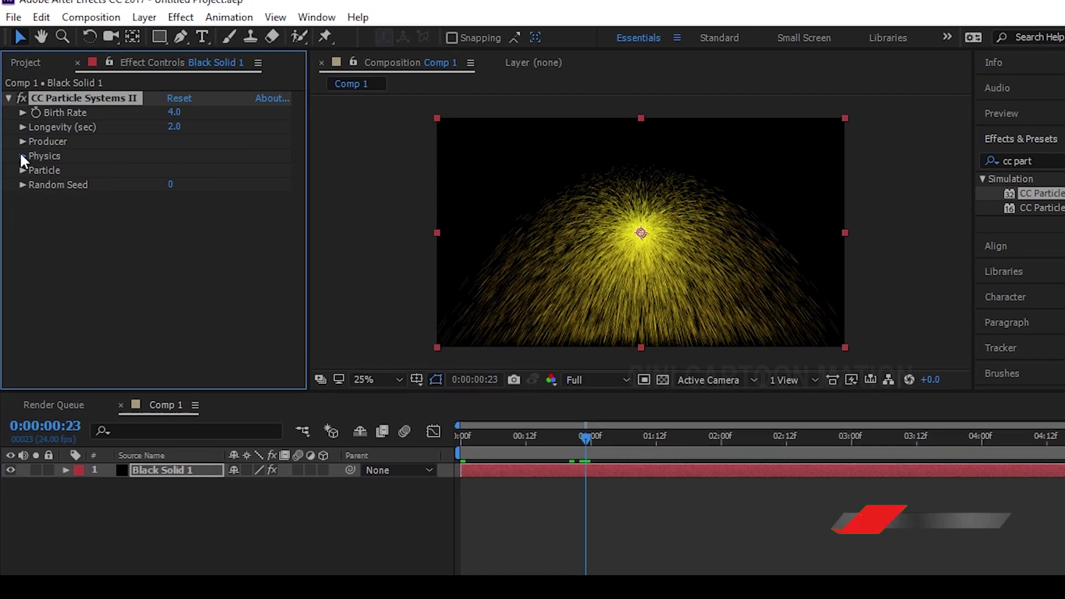
click(20, 153)
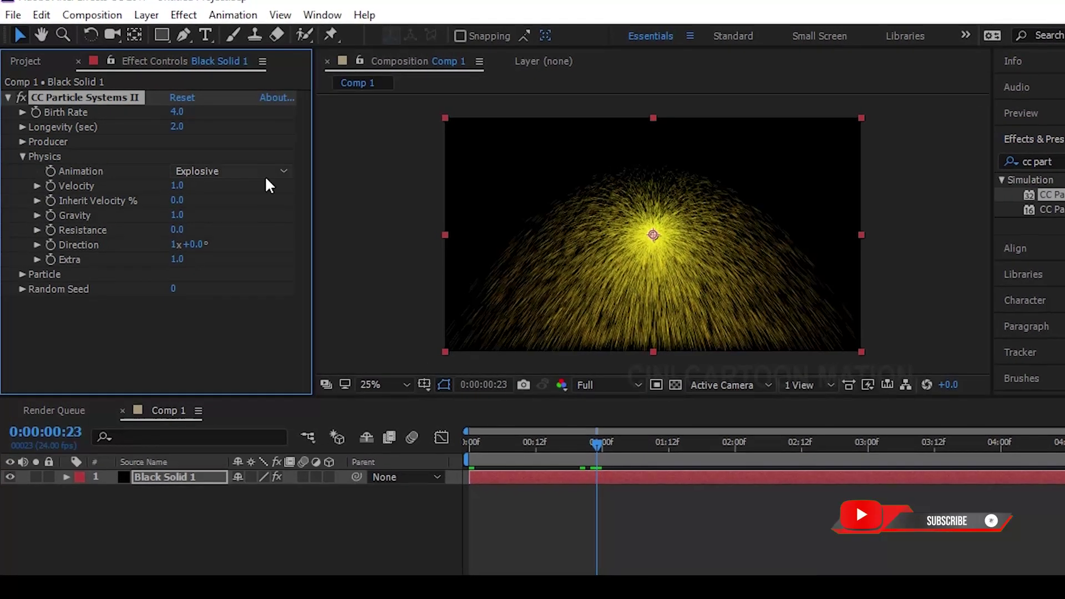
click(255, 172)
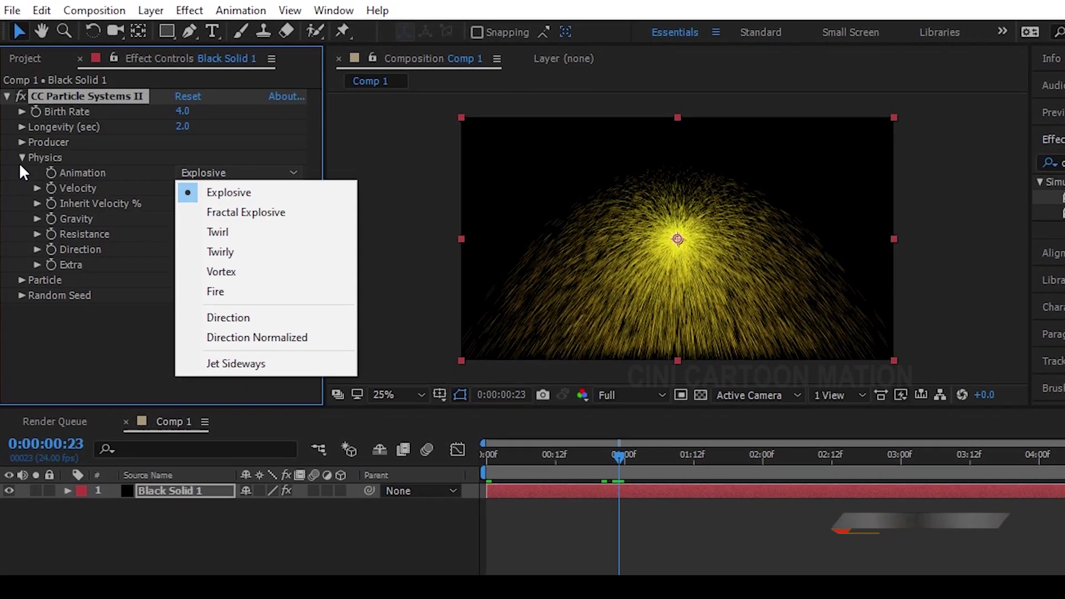
click(18, 162)
click(20, 161)
click(20, 161)
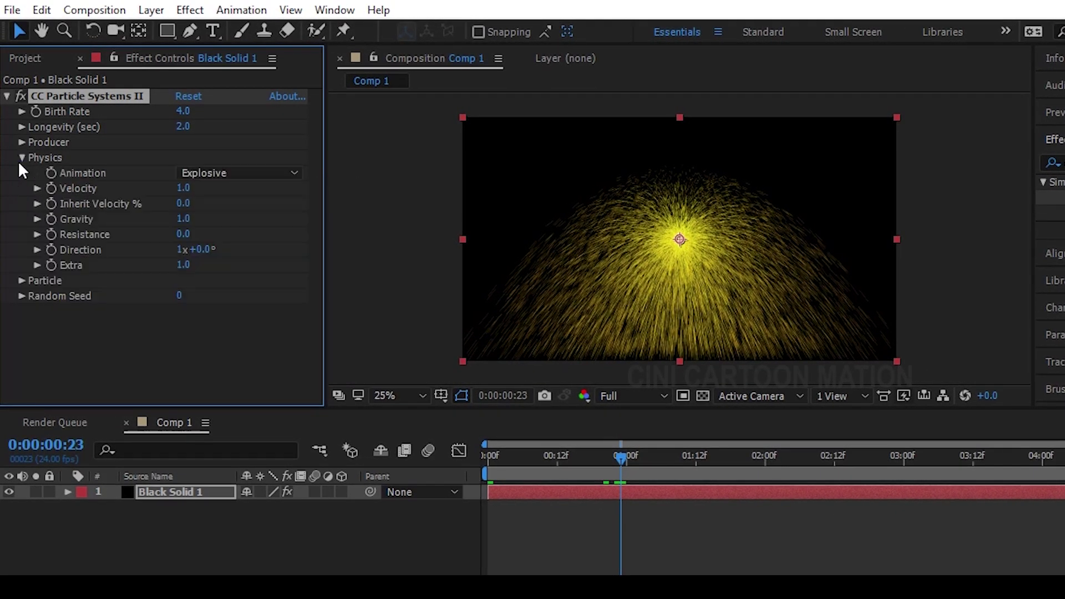
click(182, 218)
text(0)
key(Return)
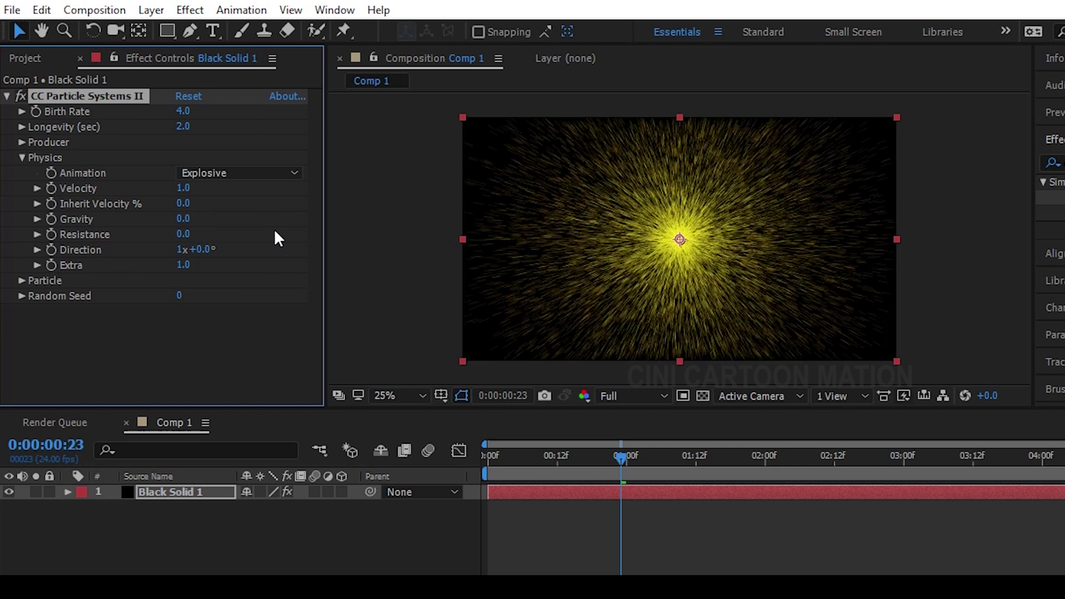
mouse_move(630, 451)
mouse_down()
mouse_move(678, 466)
mouse_move(566, 481)
mouse_move(561, 463)
mouse_up()
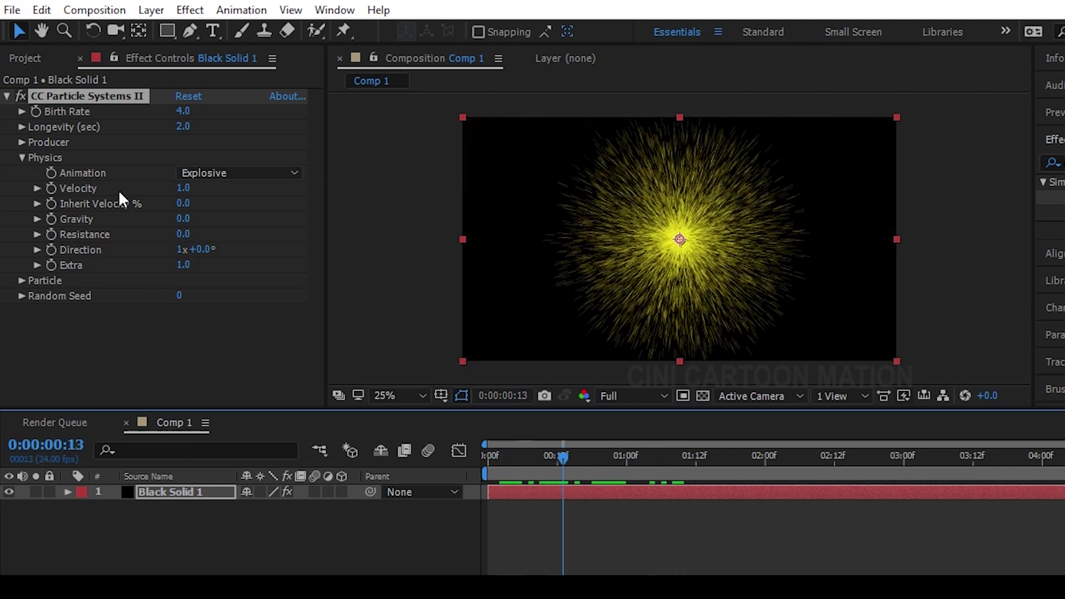
- Raise the Birth Rate to 20 and scrub to review the denser burst
click(183, 111)
text(2)
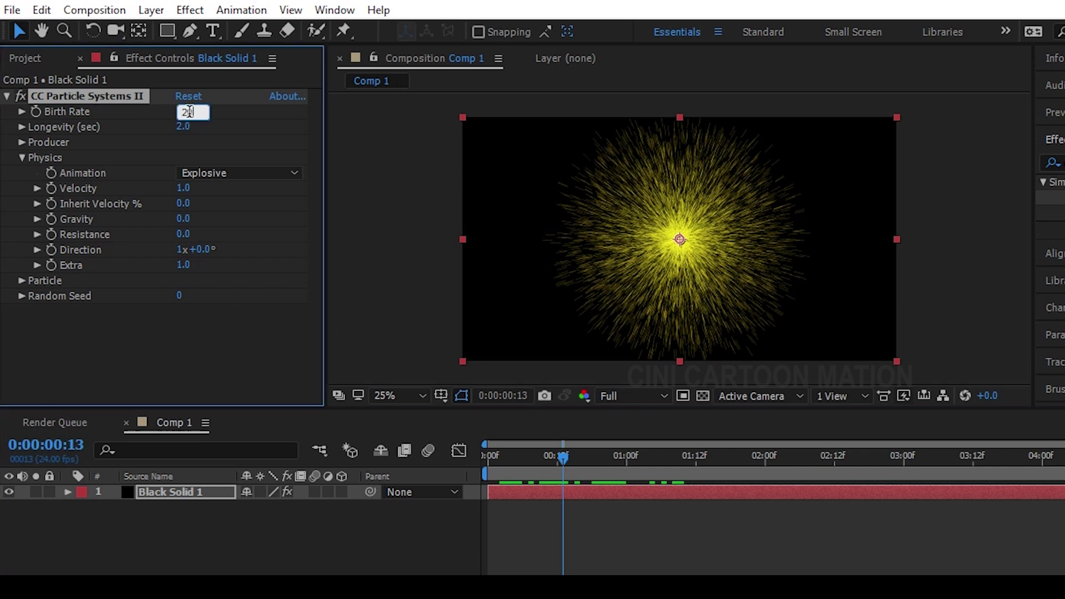
text(00)
key(Return)
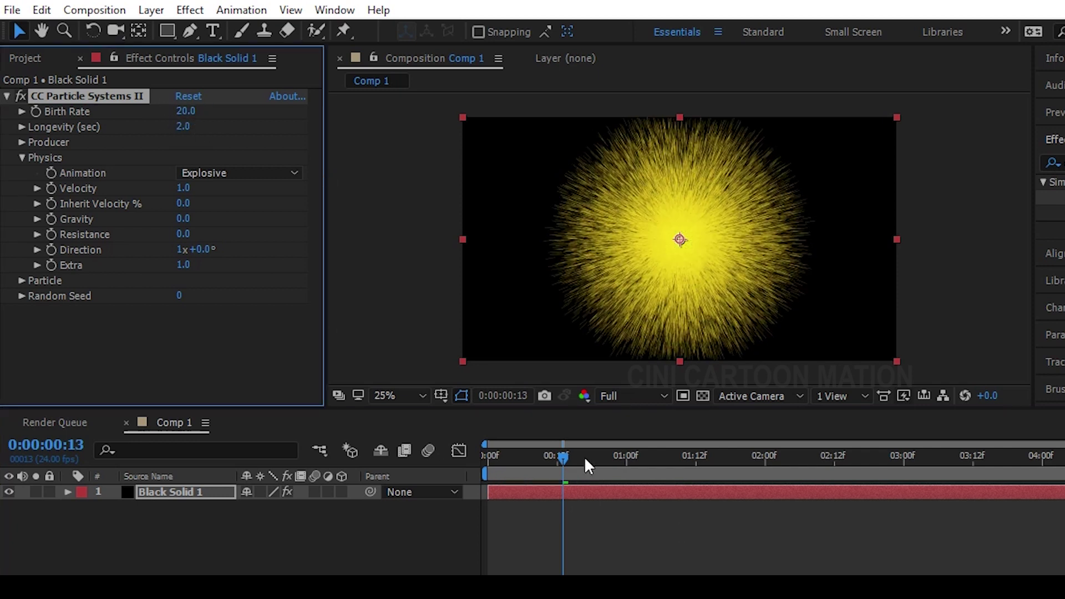
drag(586, 460, 487, 463)
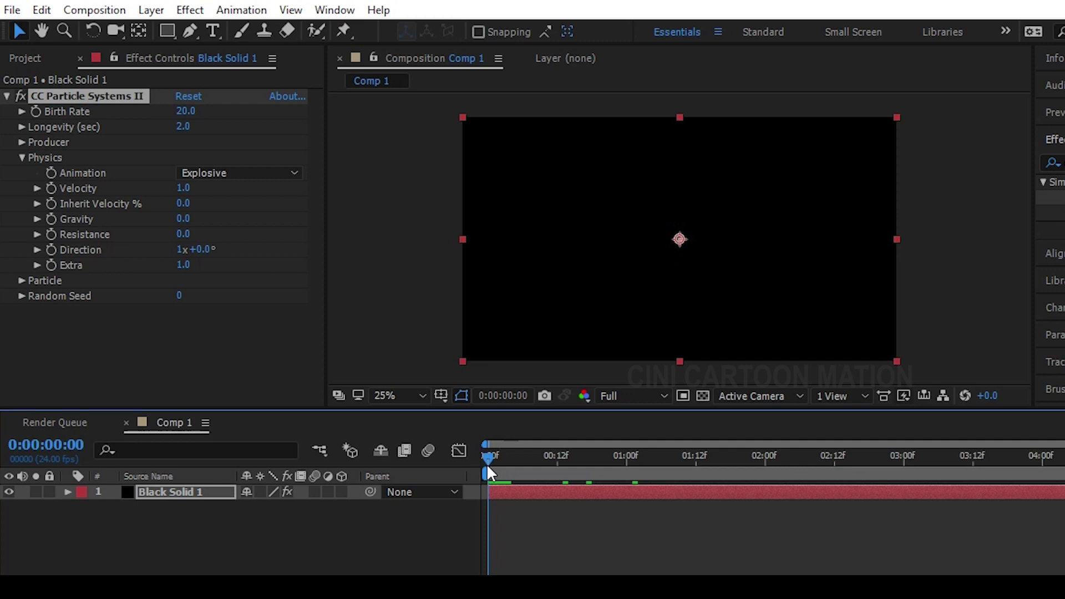
- Keyframe Birth Rate from 20 at frame 0 to 0 at frame 2, then preview
click(36, 112)
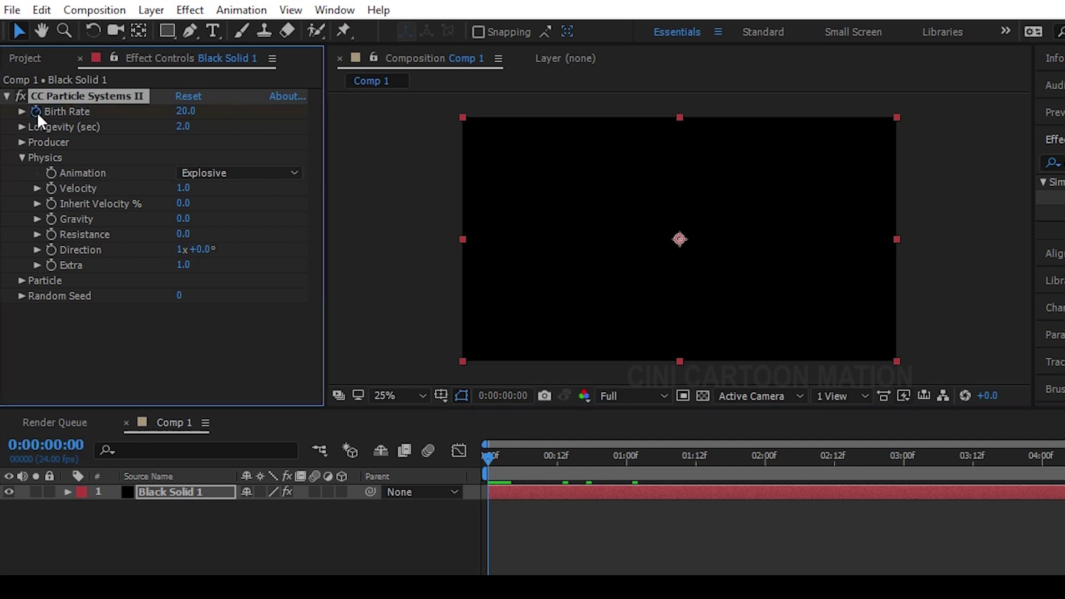
drag(494, 454, 498, 452)
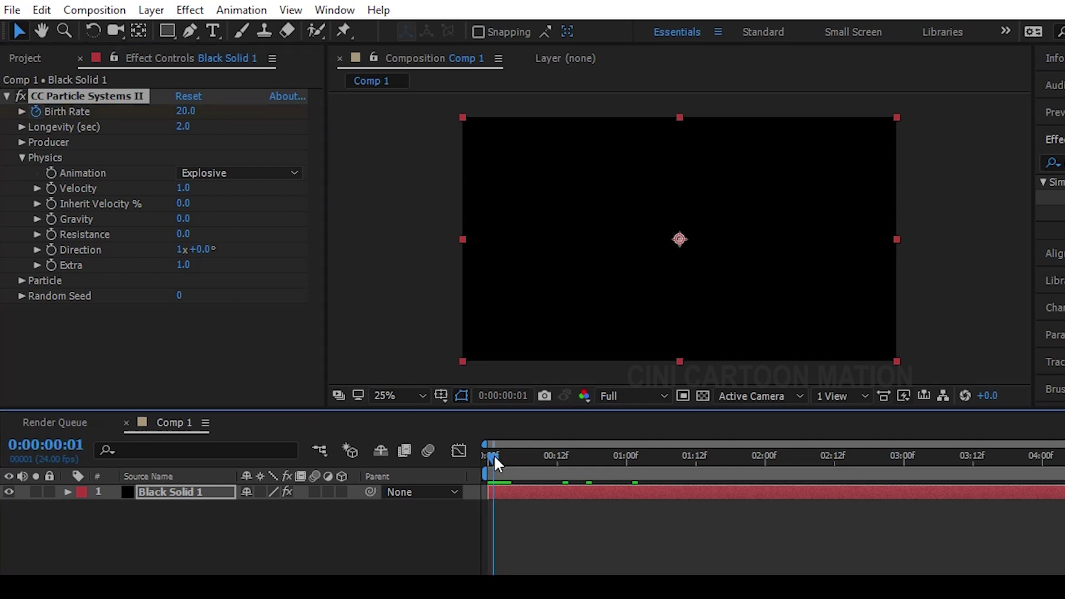
click(190, 111)
text(0)
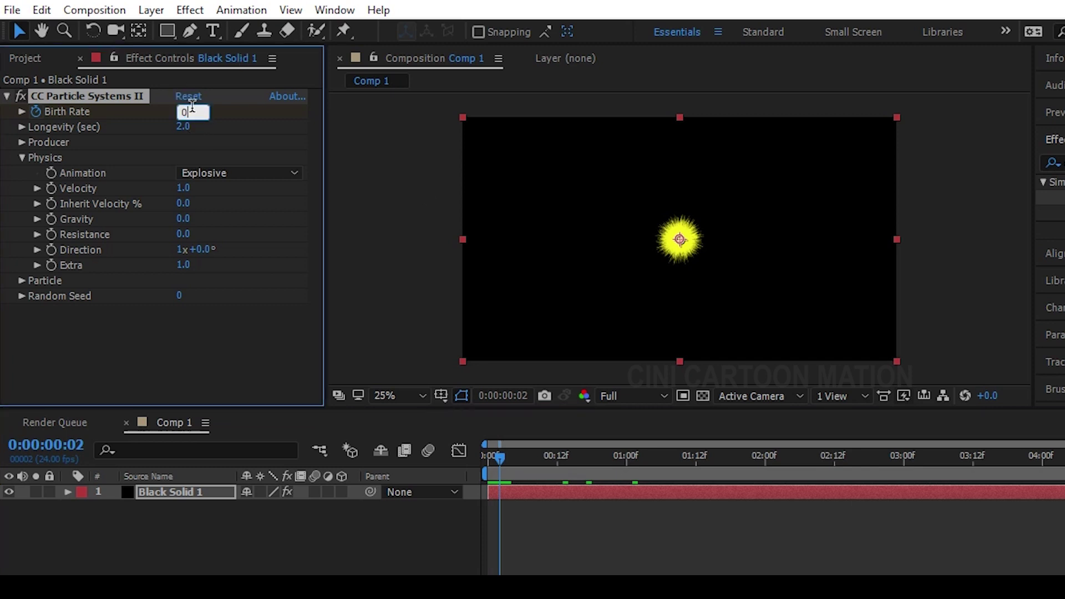
key(Return)
click(381, 554)
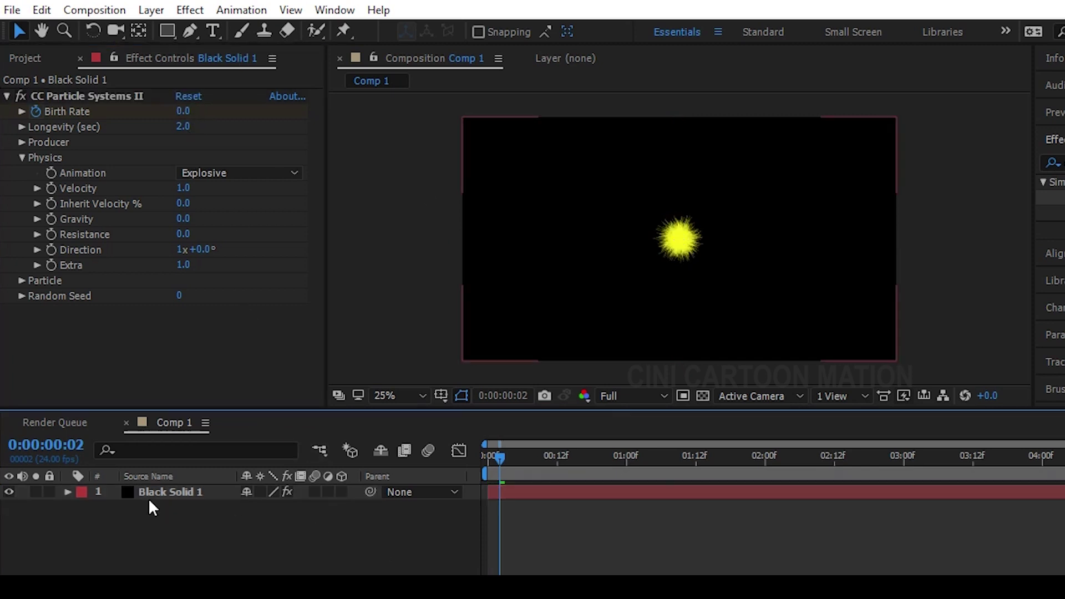
click(151, 492)
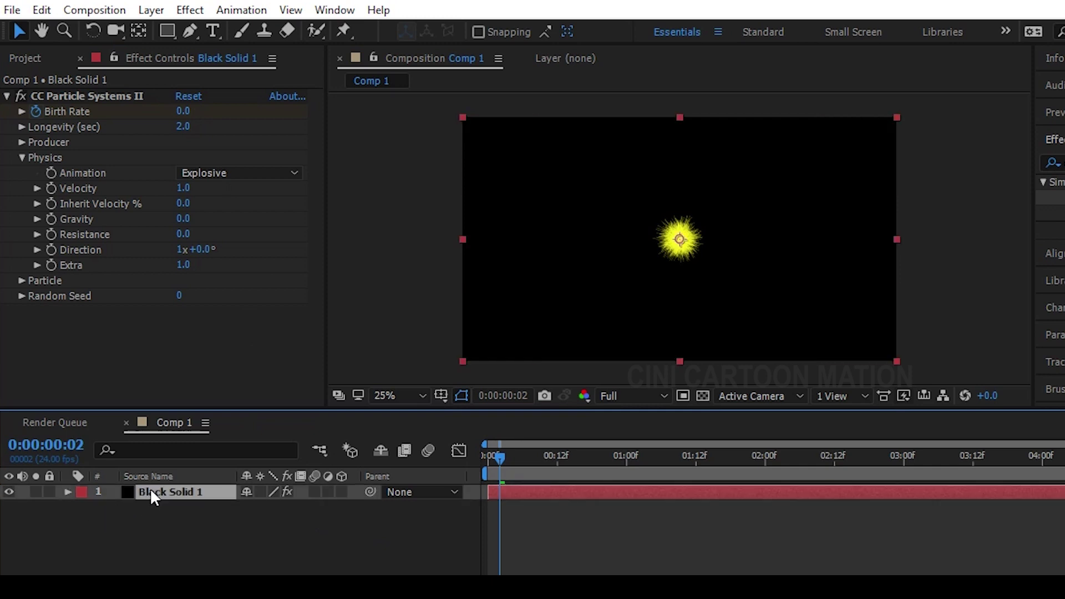
key(u)
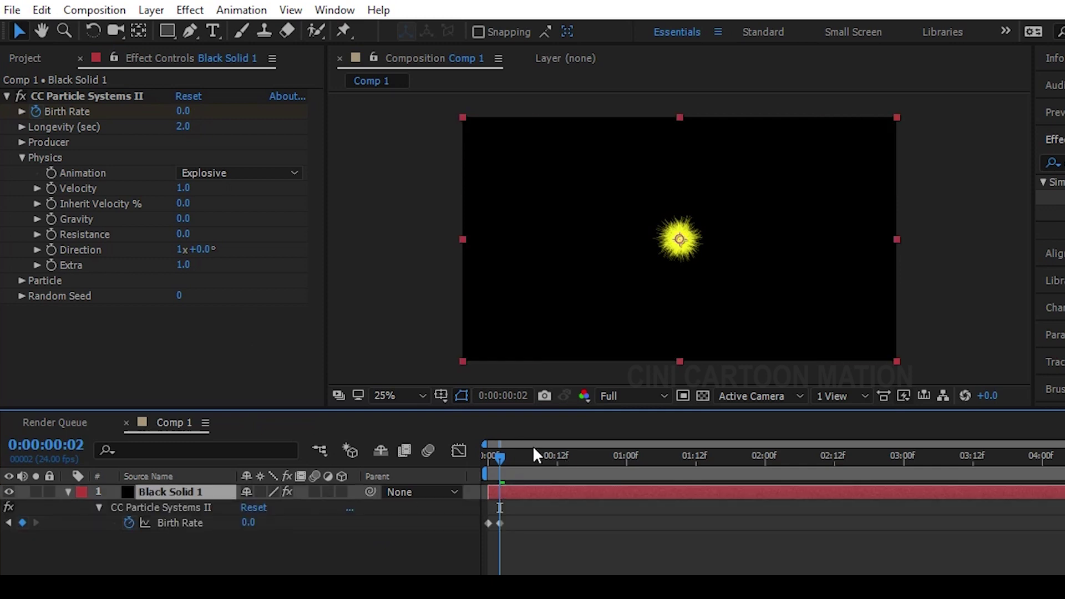
drag(510, 459, 452, 485)
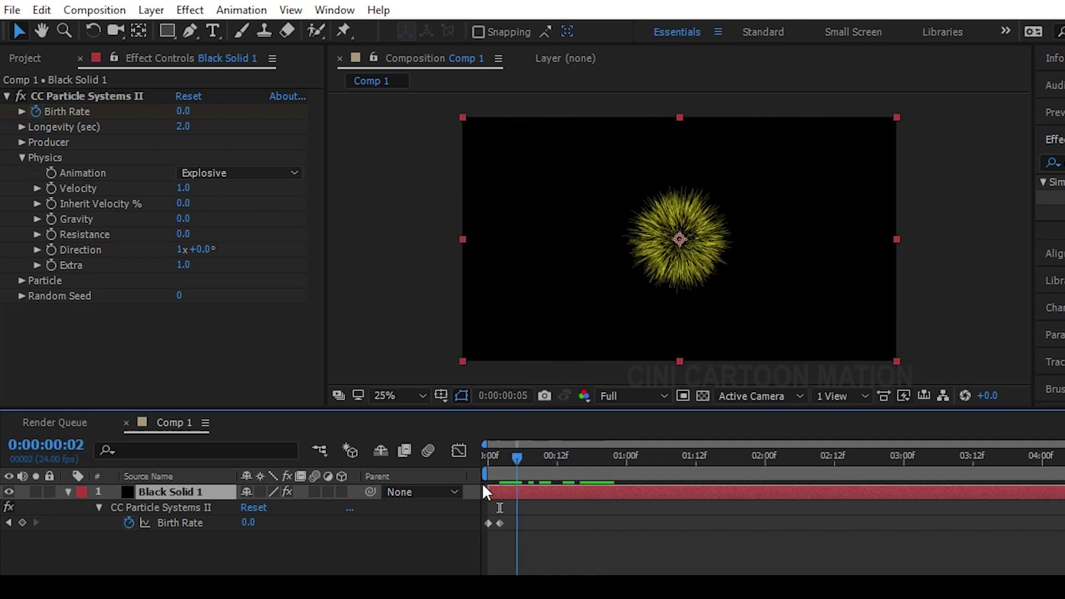
key(space)
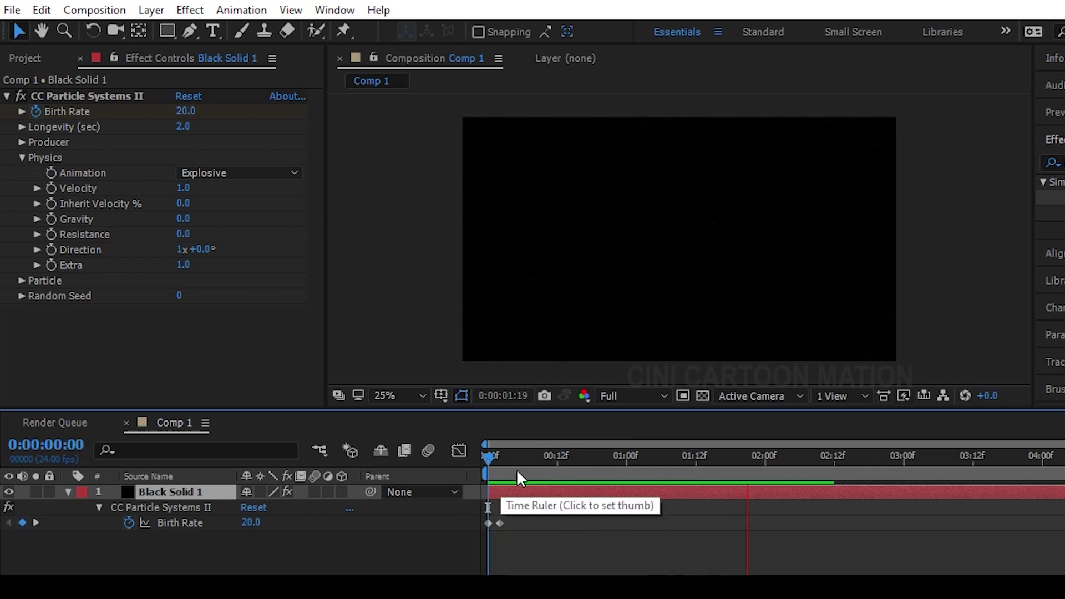
key(space)
- Shift the zero Birth Rate keyframe to about frame 6 and preview the burst
key(Page_Down)
key(Page_Down)
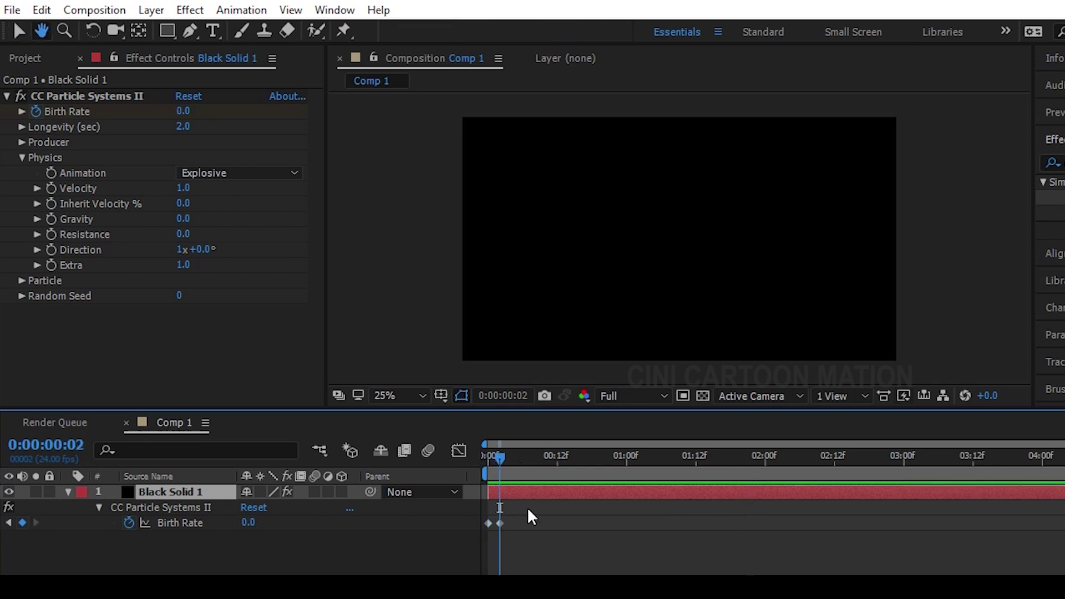
drag(500, 522, 557, 523)
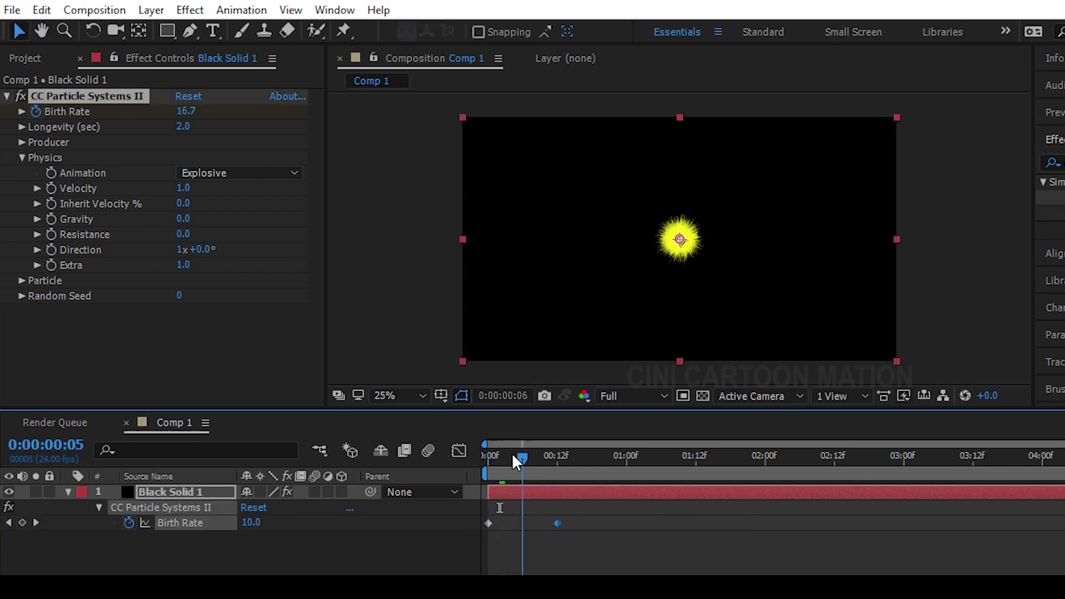
drag(521, 458, 472, 456)
key(space)
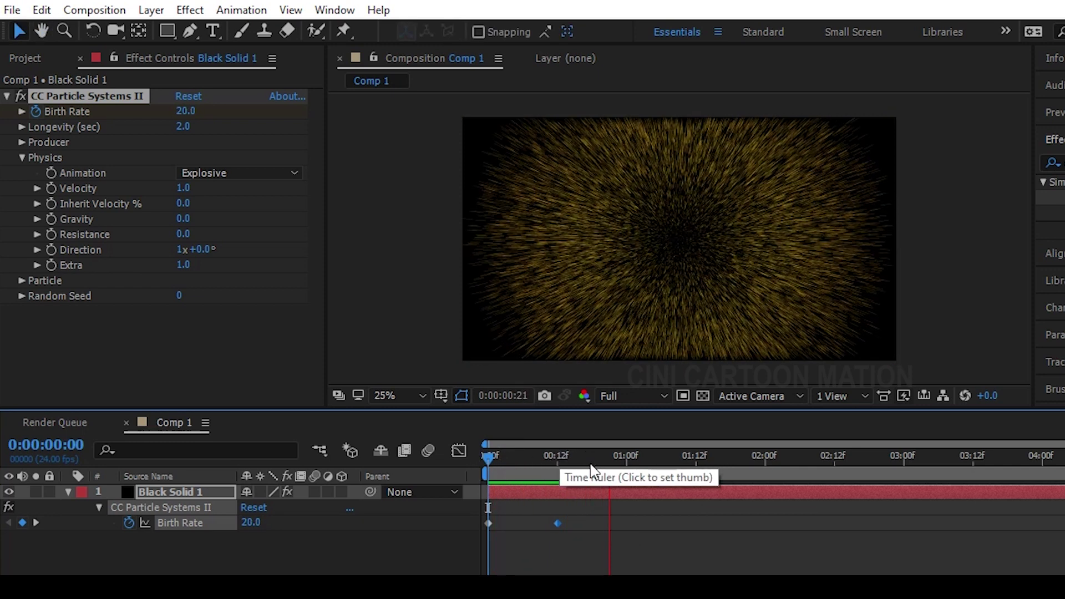
- Set the viewer resolution to Half and preview the burst from the start
click(639, 393)
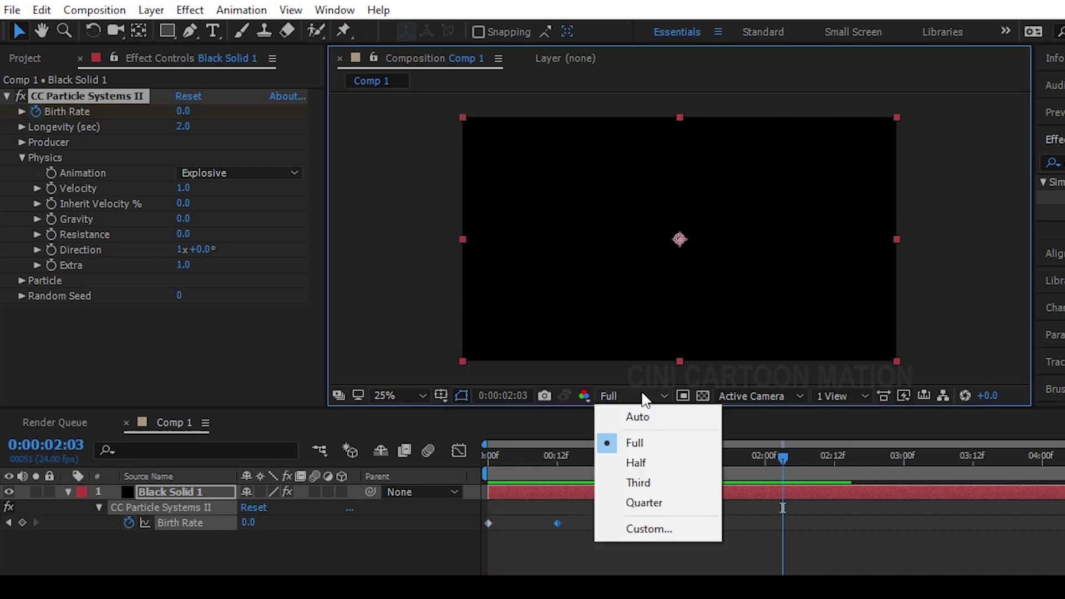
click(645, 465)
drag(511, 454, 483, 463)
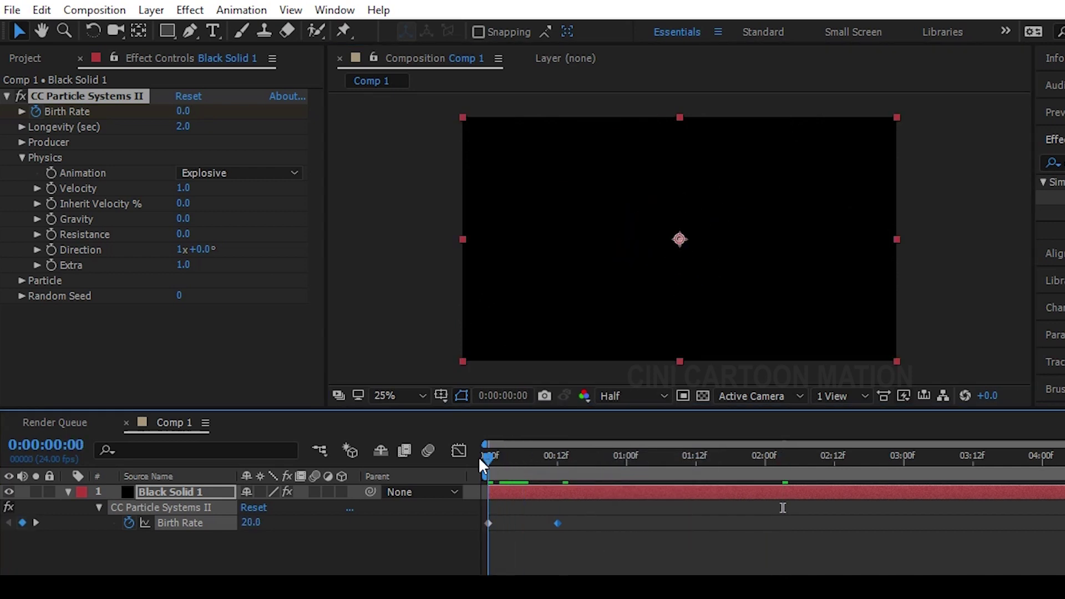
key(space)
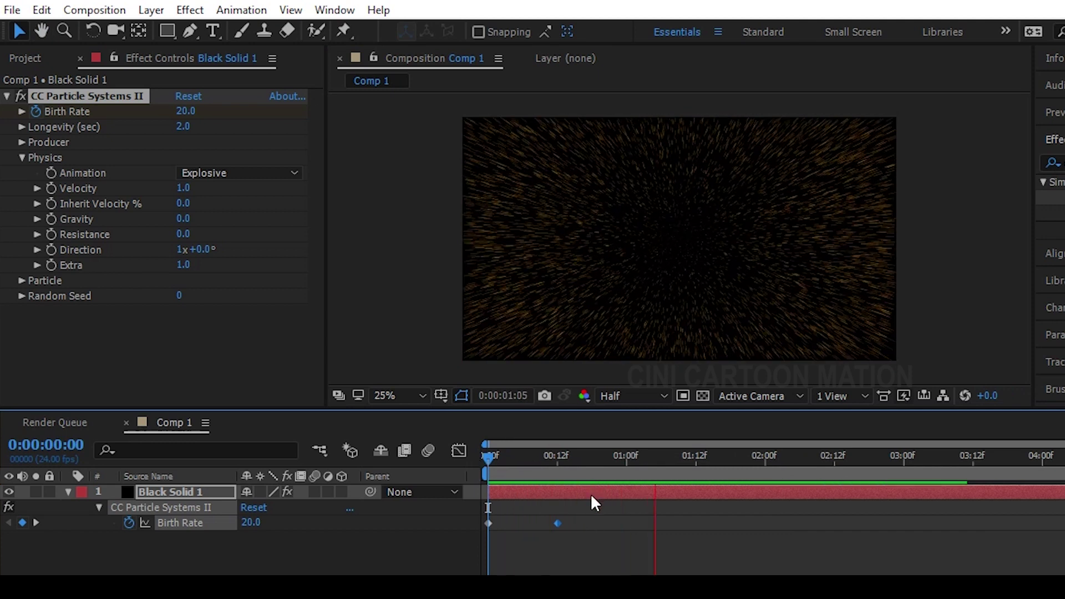
click(553, 523)
- Push the zero Birth Rate keyframe later to about 1:12 and preview the longer emission
drag(556, 524, 691, 516)
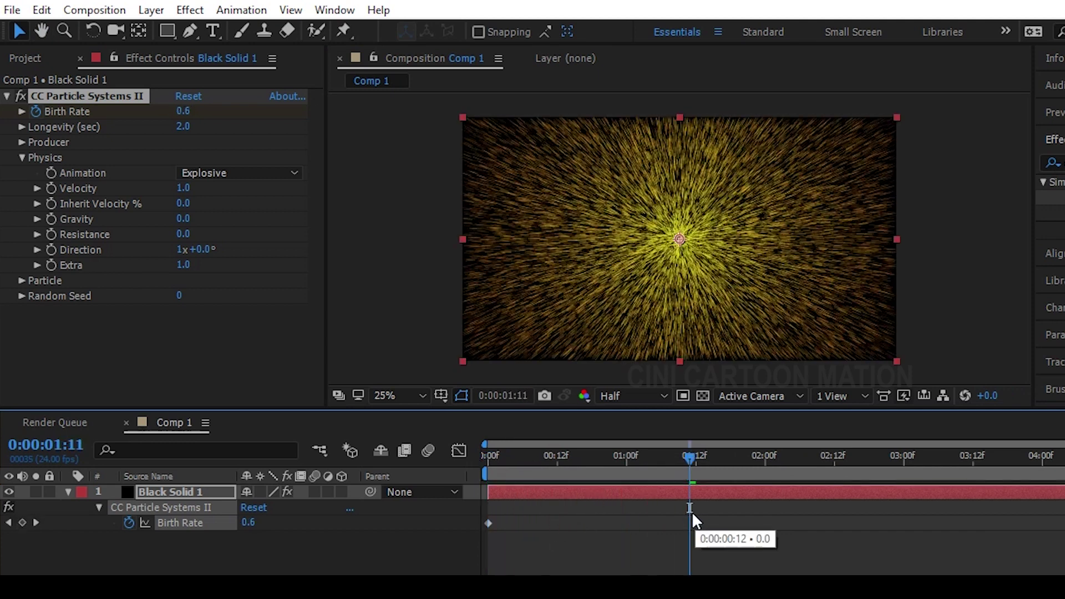
drag(652, 464, 466, 440)
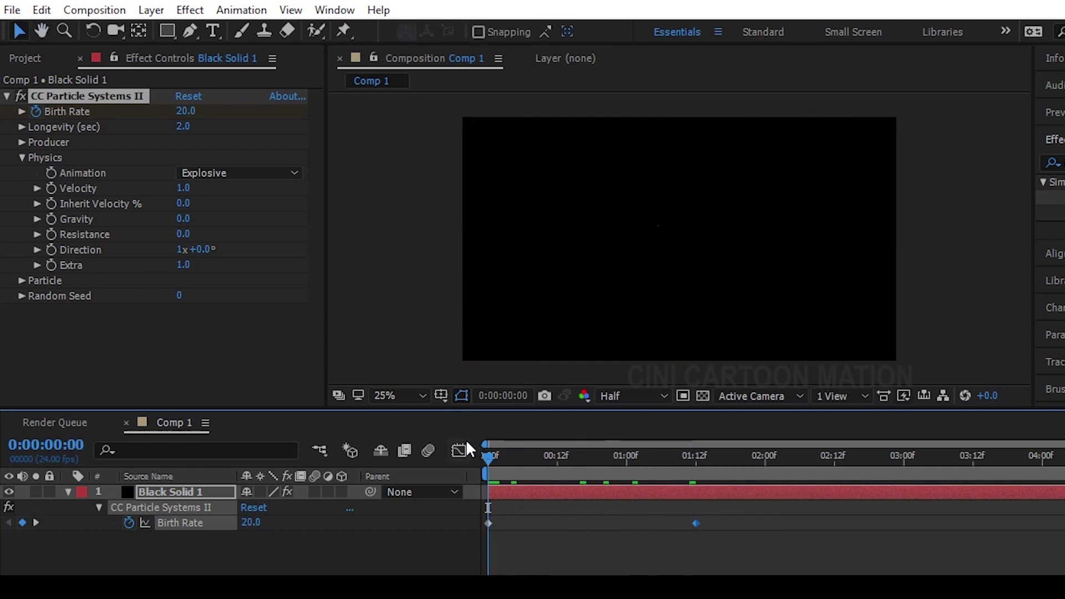
key(space)
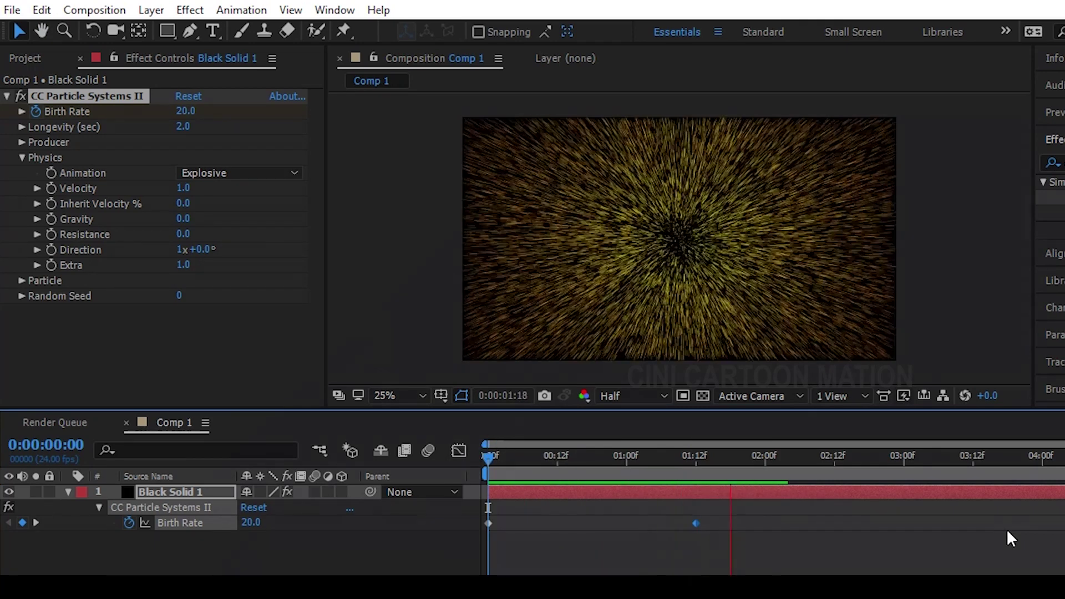
key(space)
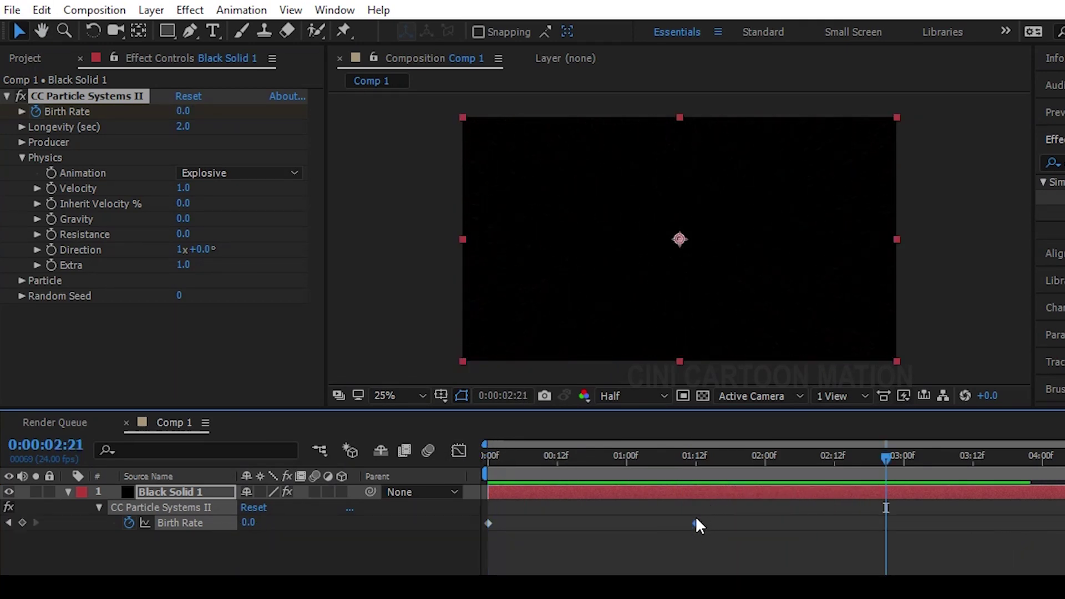
- Move the zero Birth Rate keyframe to frame 3, preview, and expand the Particle settings
drag(696, 523, 548, 522)
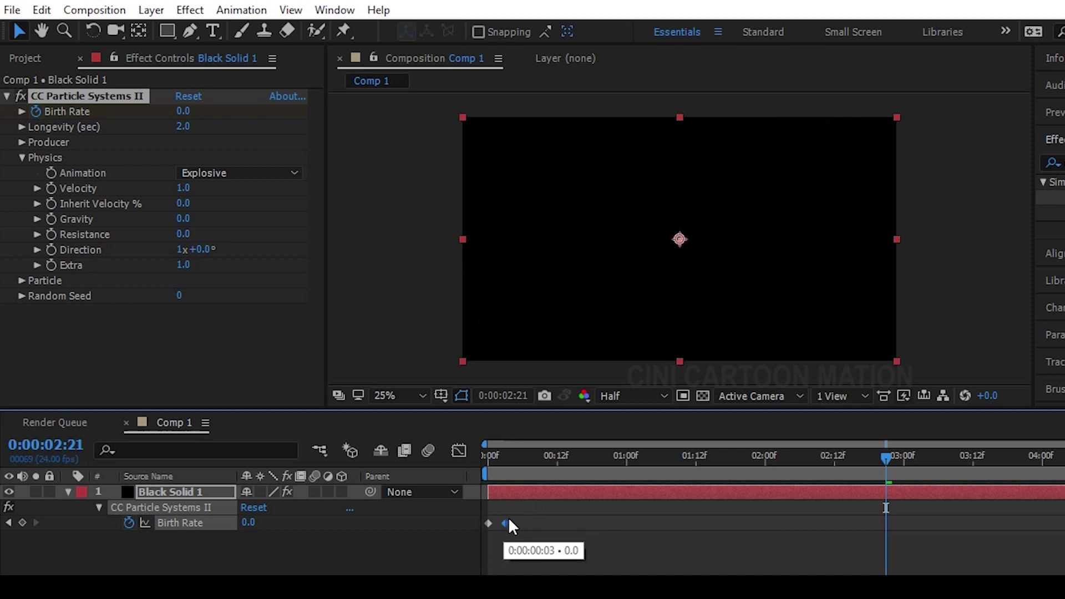
drag(509, 519, 504, 527)
key(space)
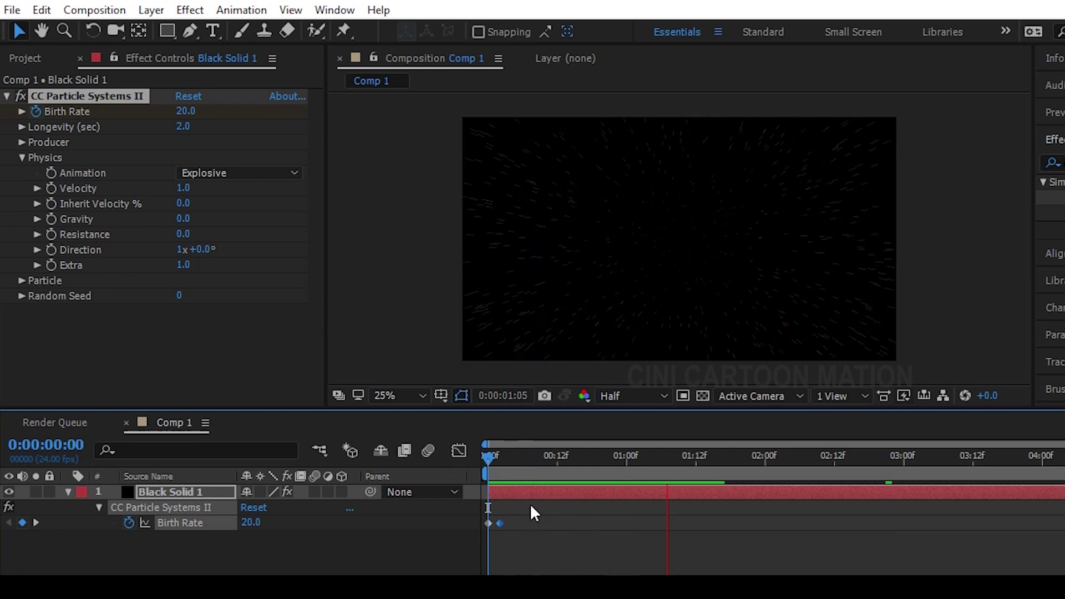
click(492, 460)
drag(495, 457, 585, 455)
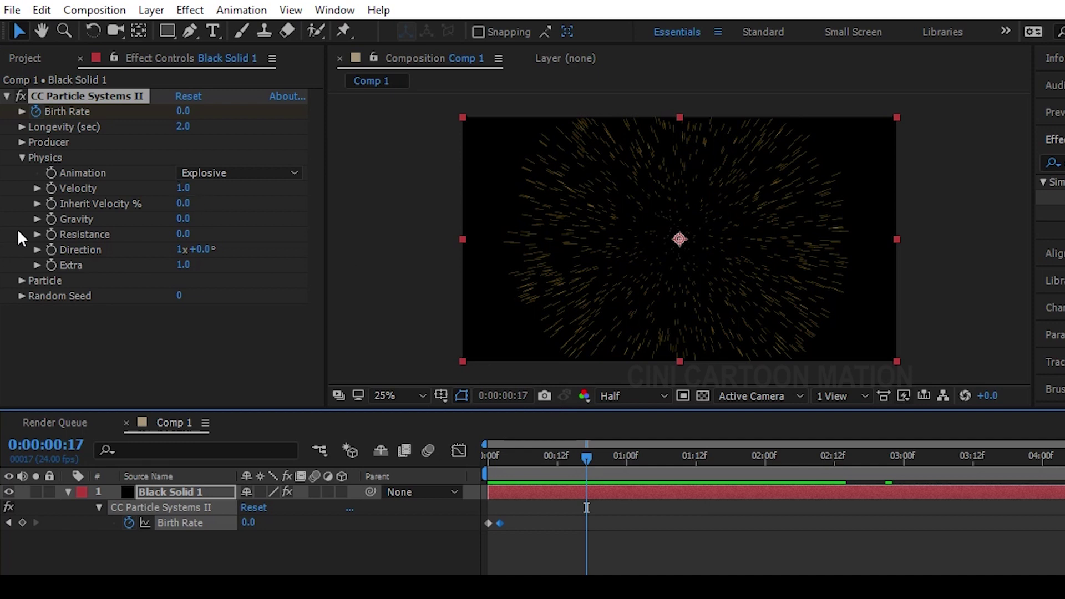
click(22, 280)
scroll(19, 280, down, 2)
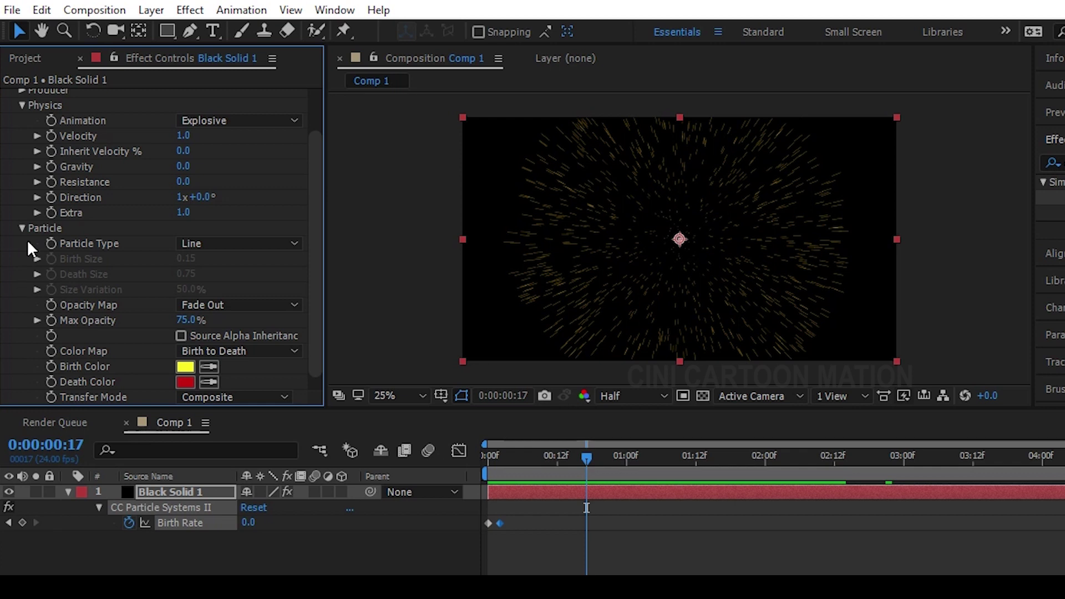
click(16, 228)
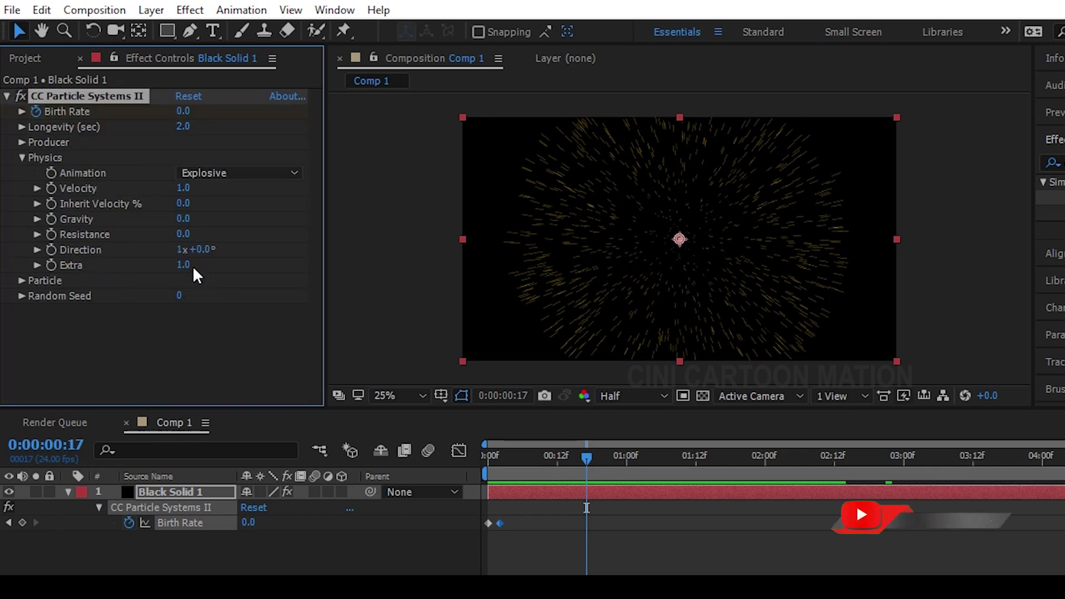
drag(183, 264, 212, 263)
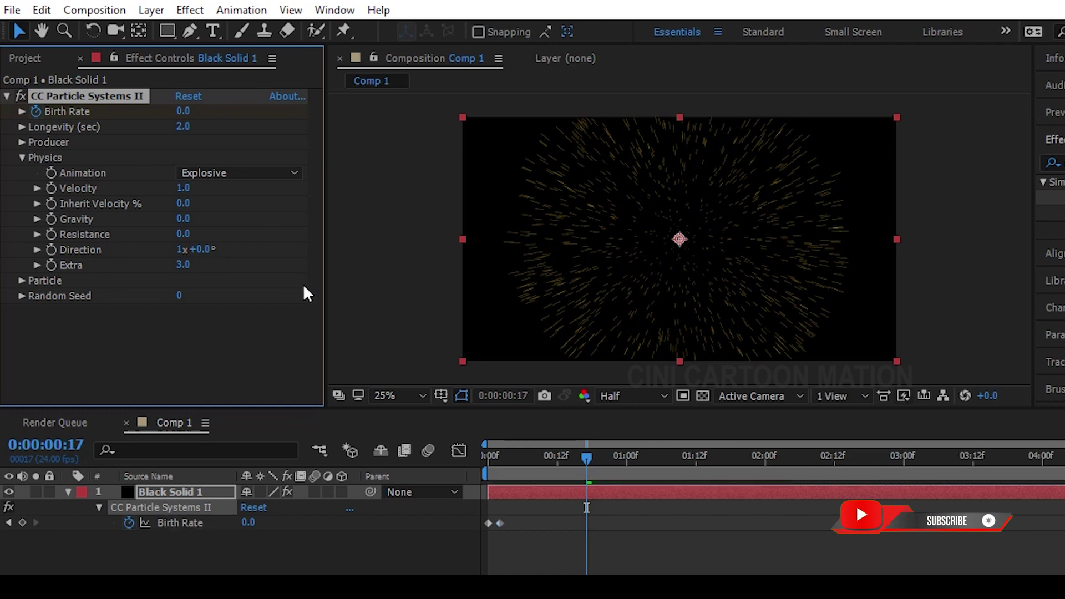
click(184, 265)
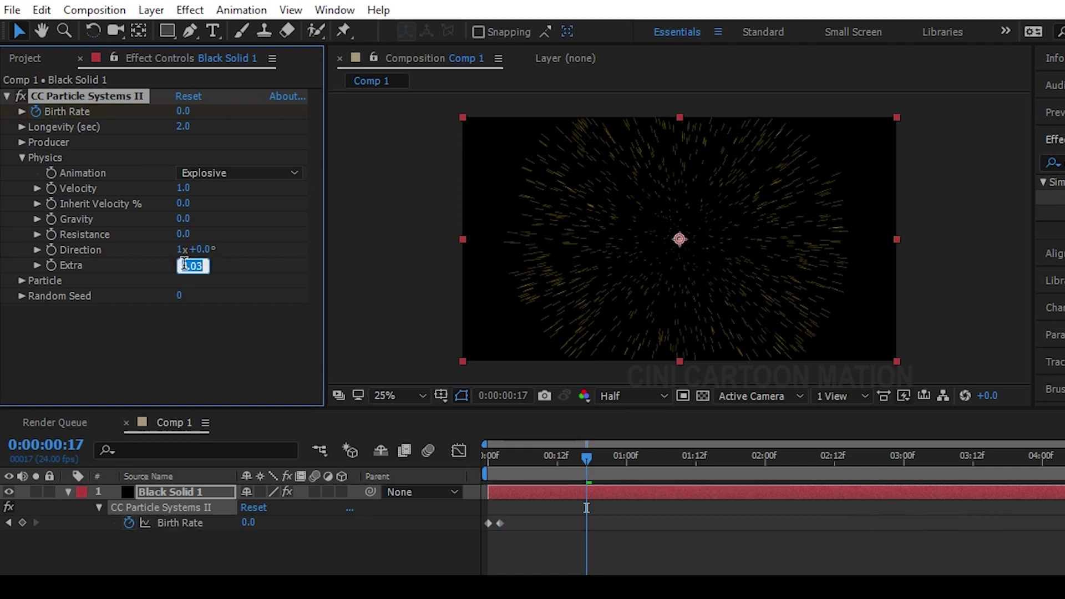
text(20)
key(Return)
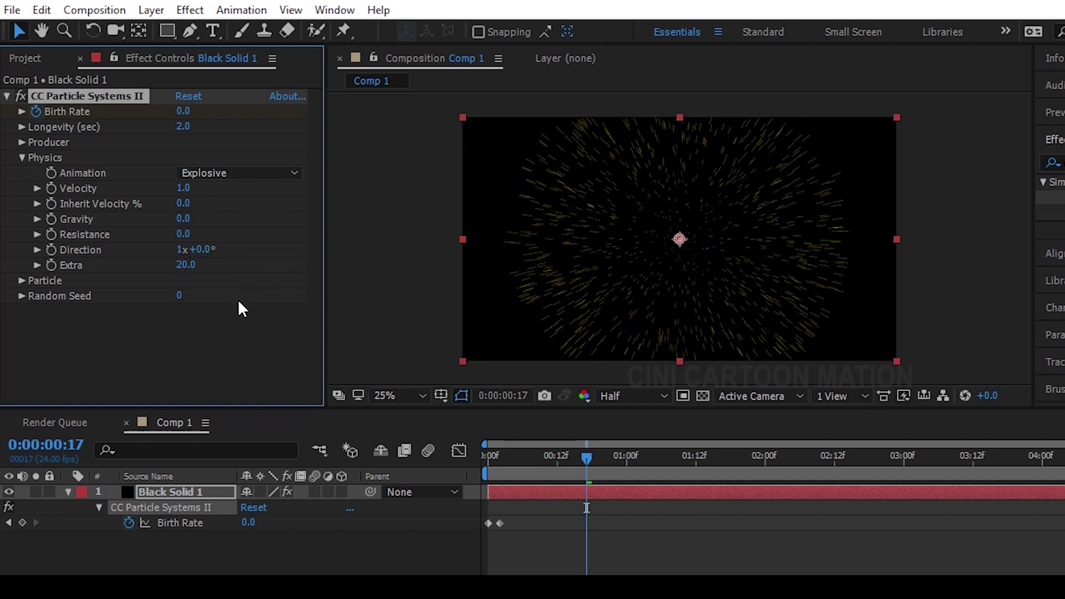
drag(580, 471, 538, 475)
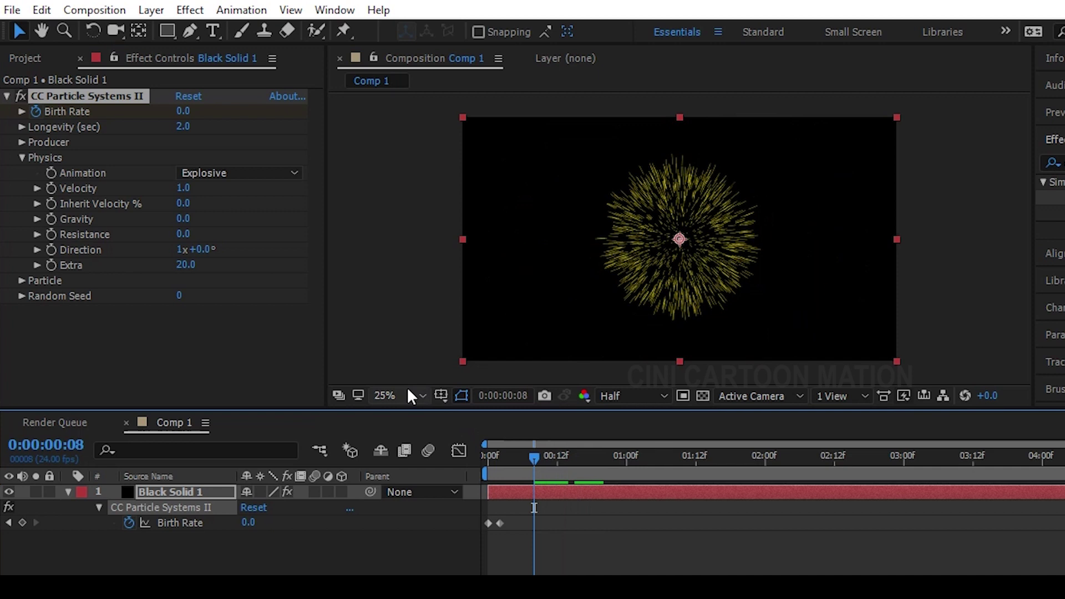
key(space)
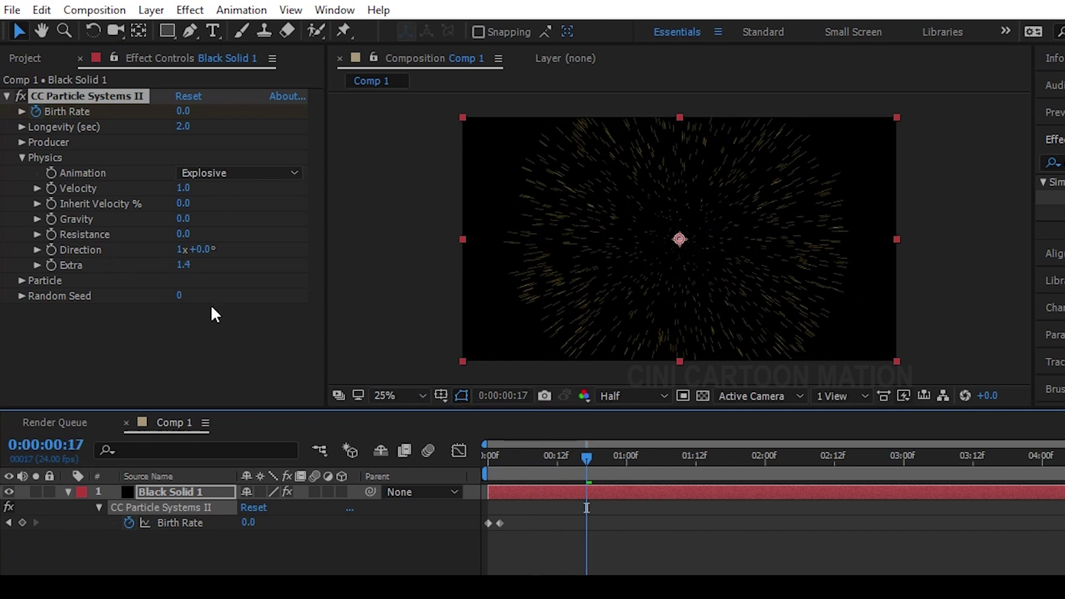
key(ctrl+z)
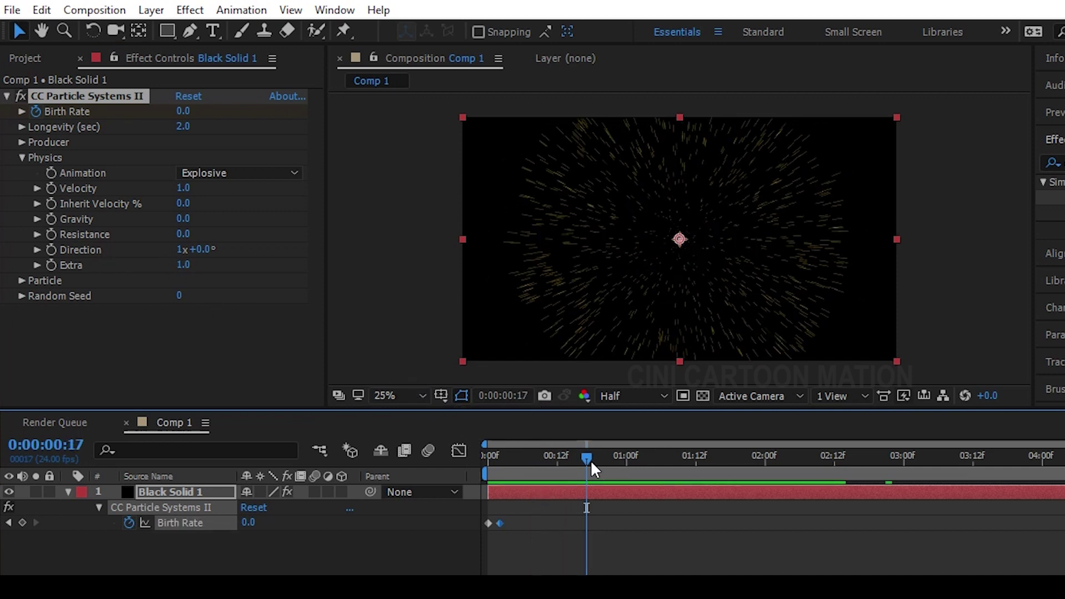
drag(588, 458, 557, 455)
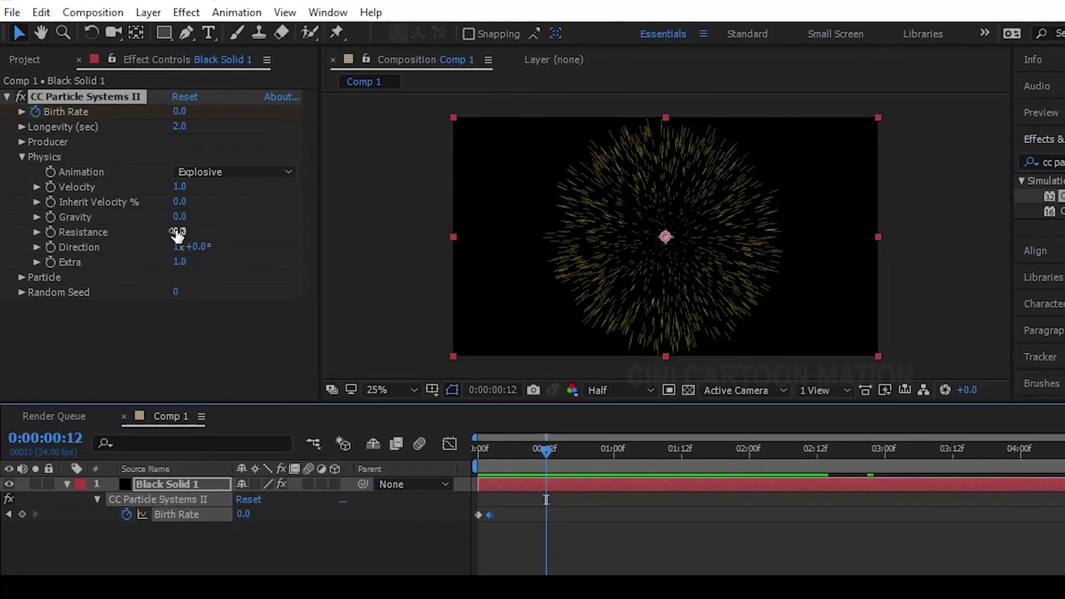
- Set Physics Resistance to 10 and preview the slower, more compact burst
drag(181, 233, 182, 233)
click(176, 229)
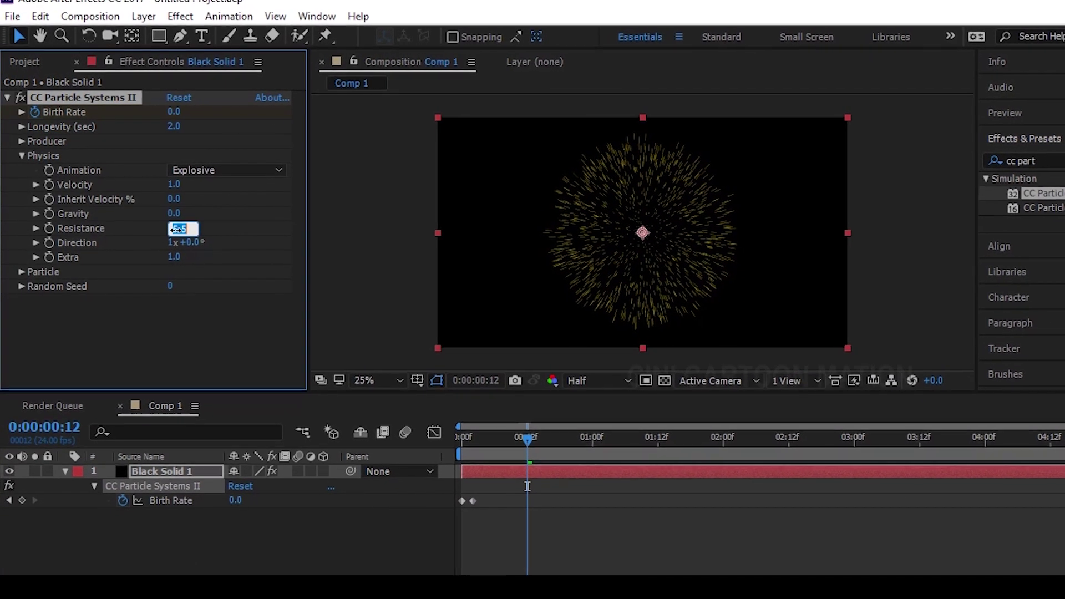
text(10)
key(Return)
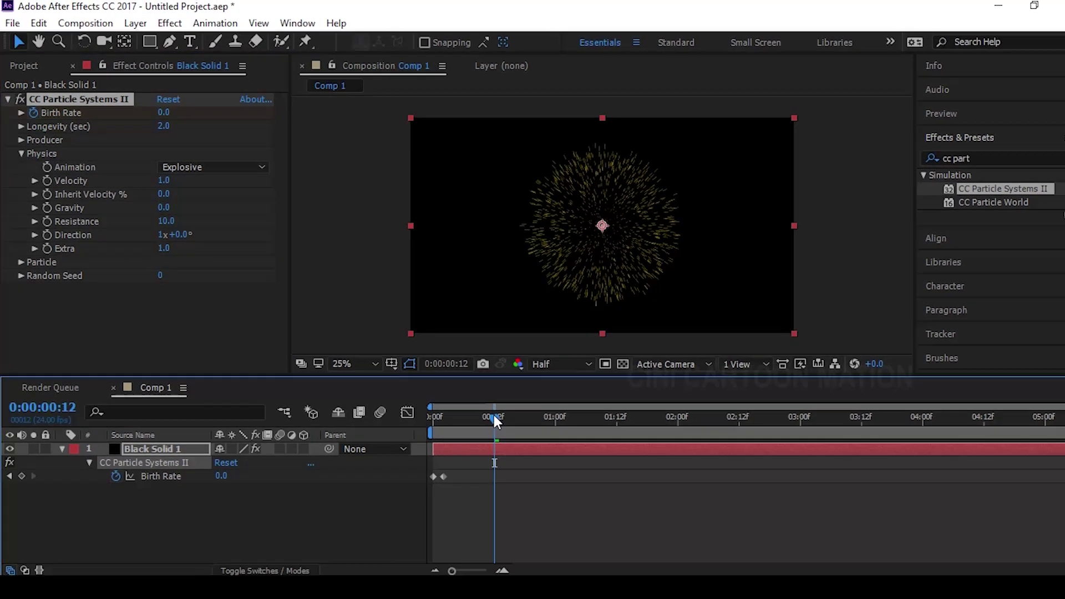
drag(494, 422, 393, 409)
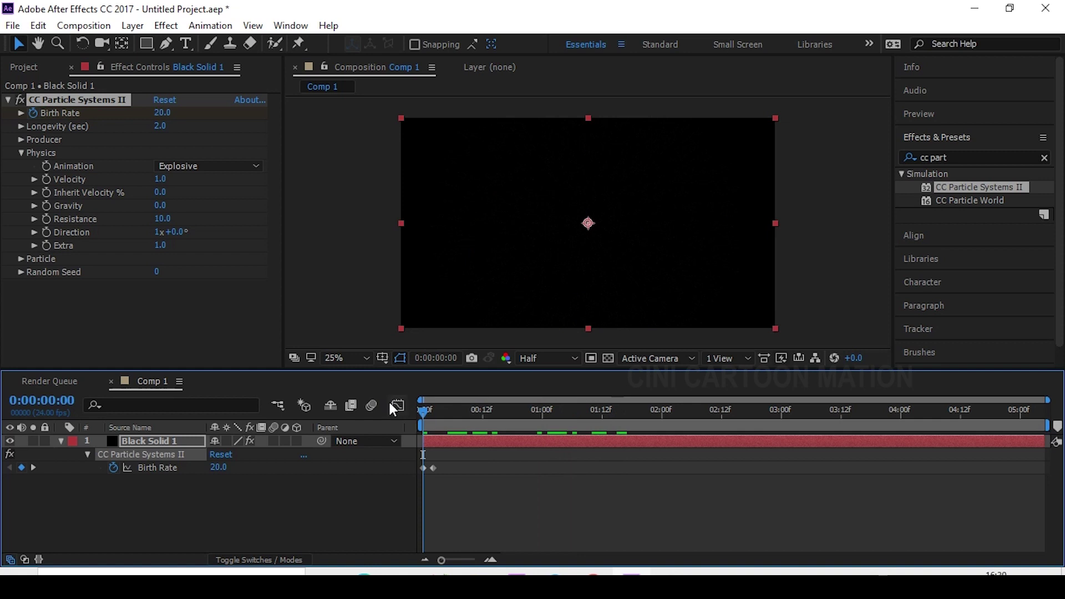
key(space)
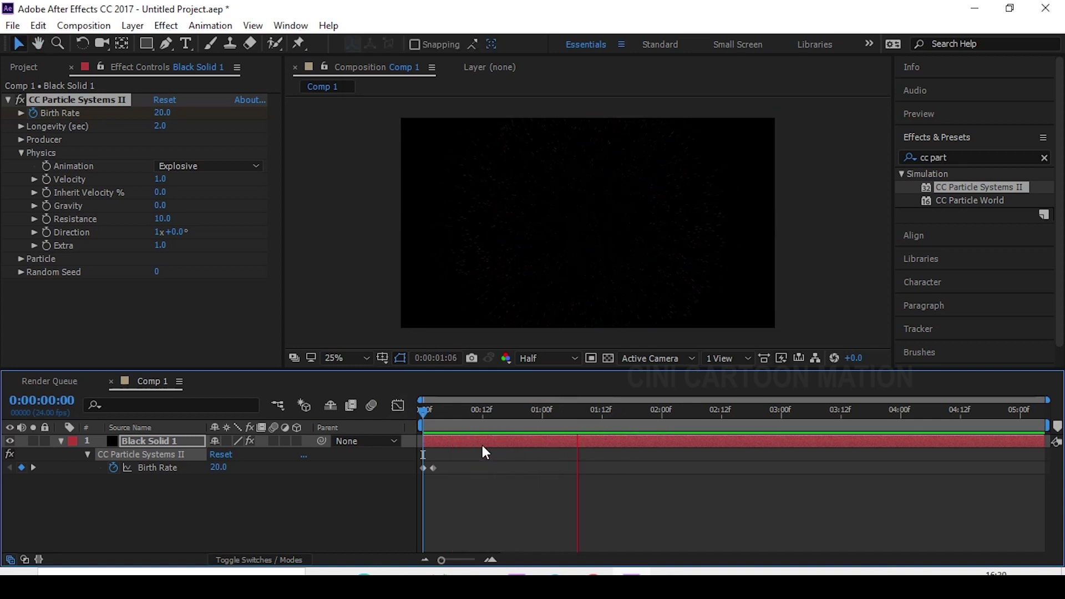
key(space)
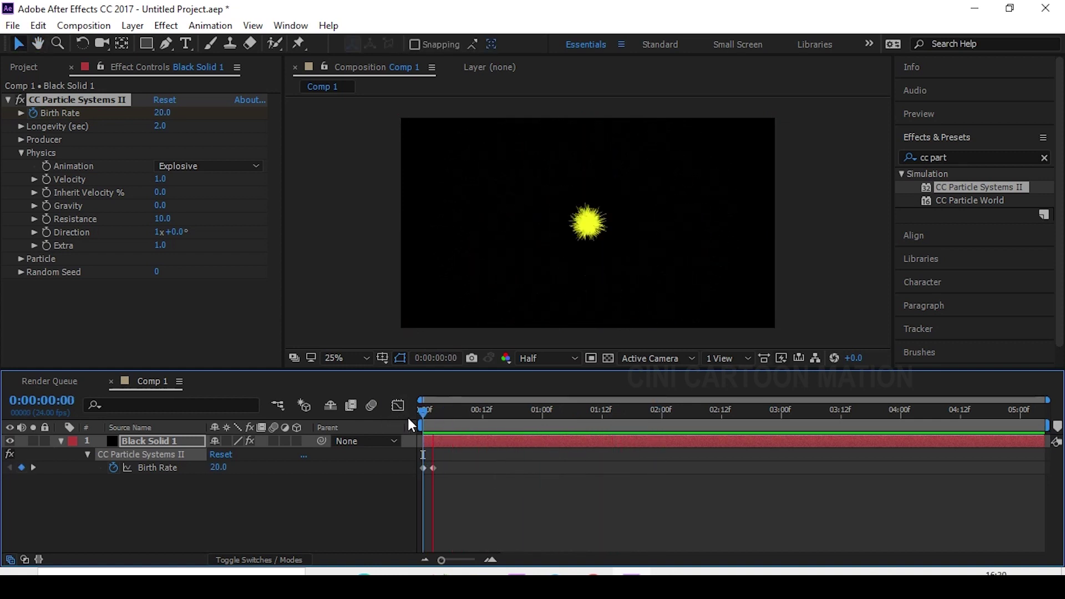
key(space)
click(91, 439)
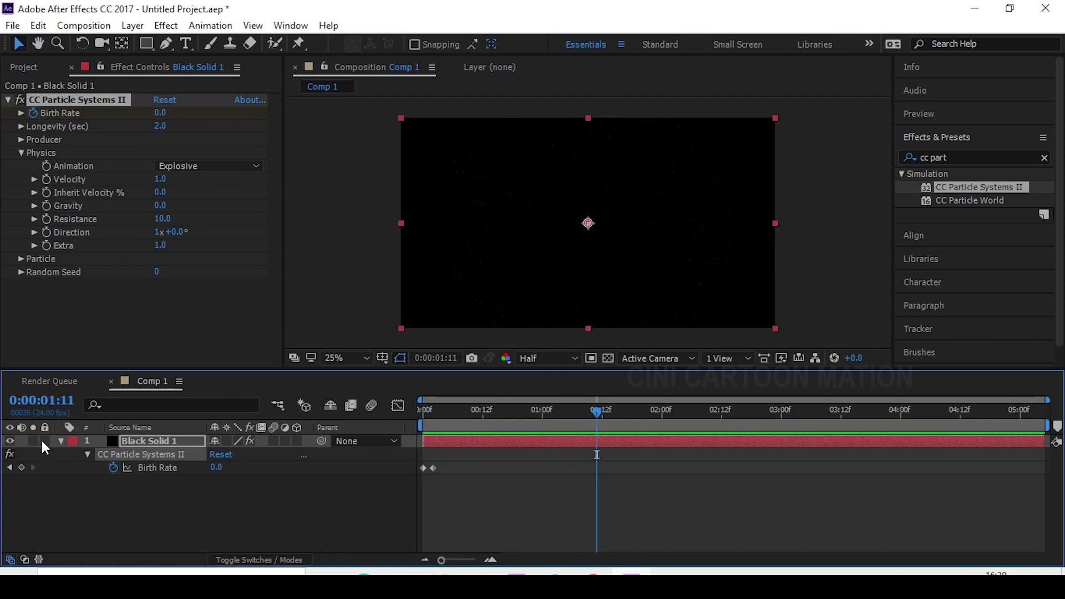
drag(468, 420, 464, 419)
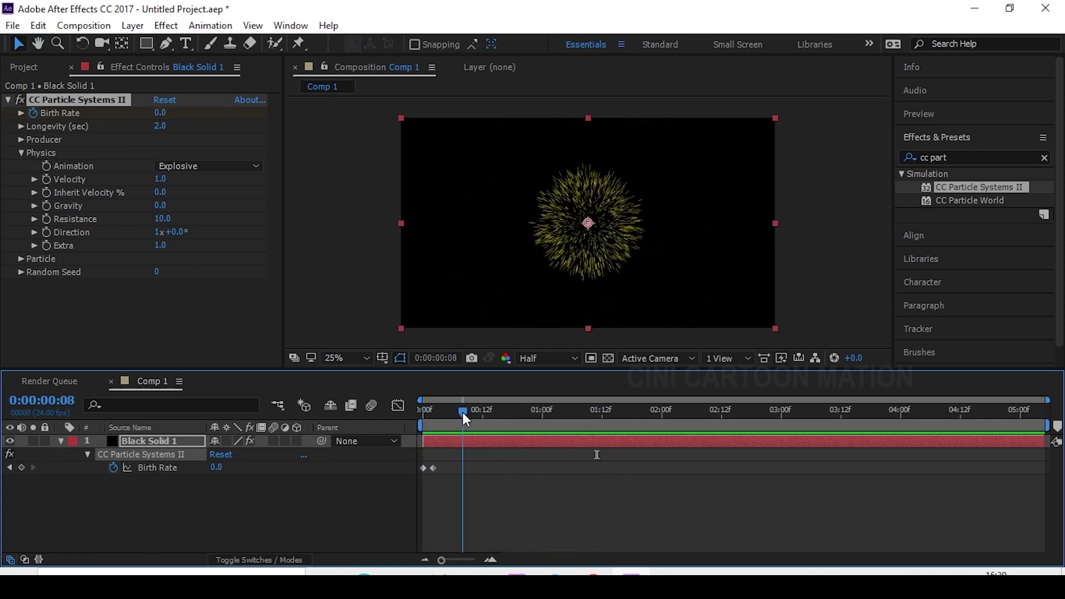
- Duplicate the Black Solid 1 layer
click(60, 442)
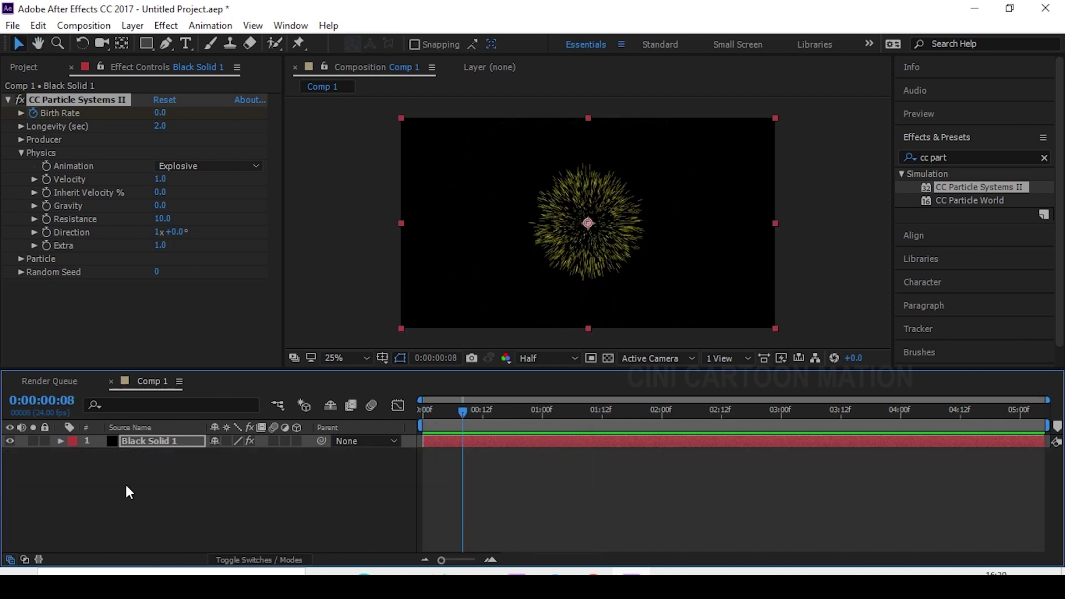
click(124, 483)
click(173, 440)
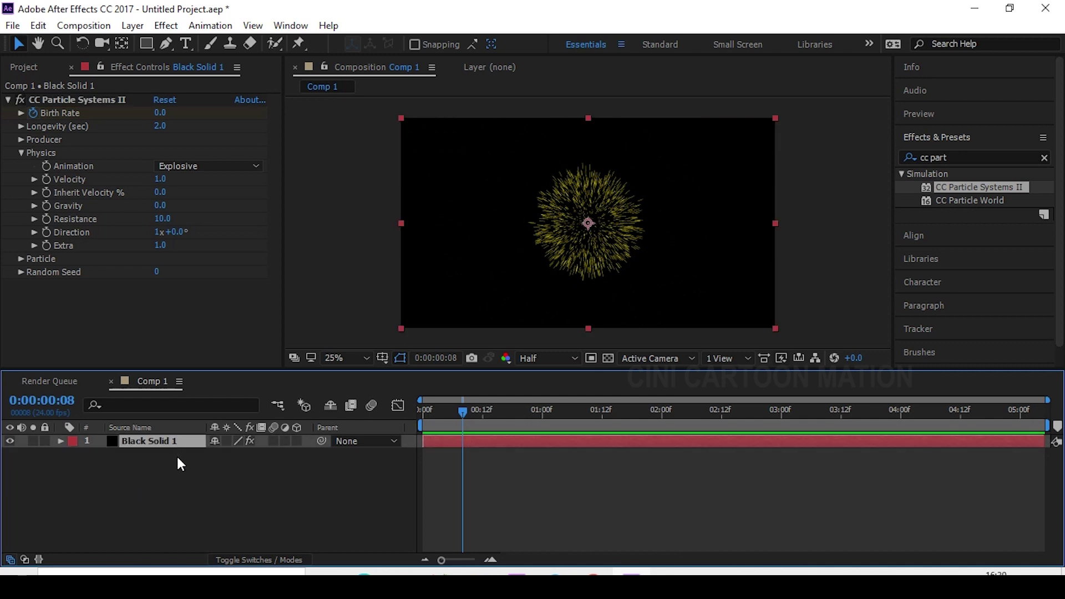
key(ctrl+d)
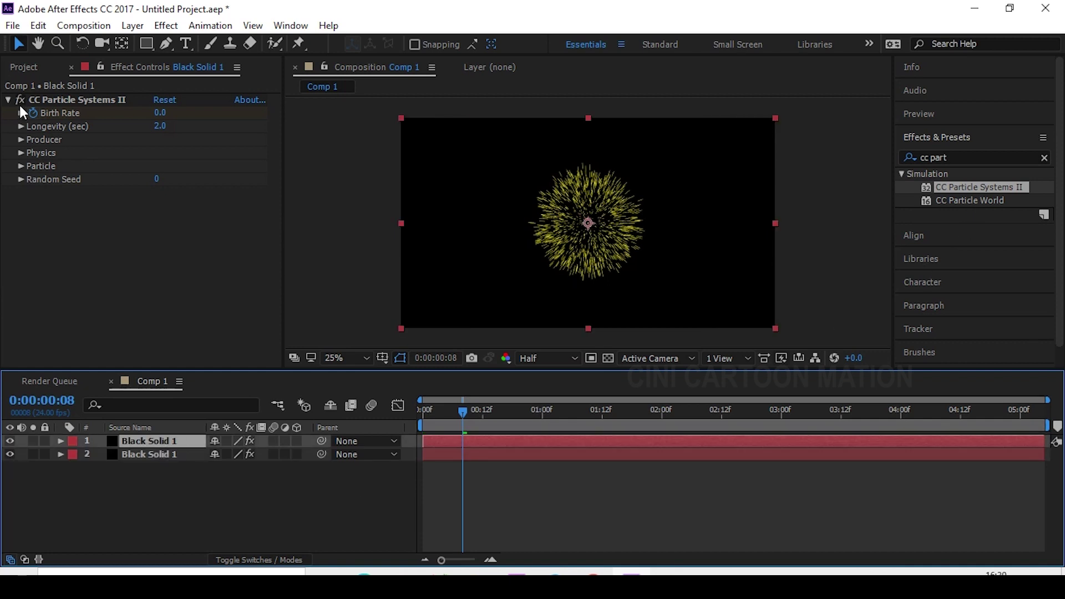
- Set Particle Type to Star and toggle layer 2's visibility to check the stars
click(20, 166)
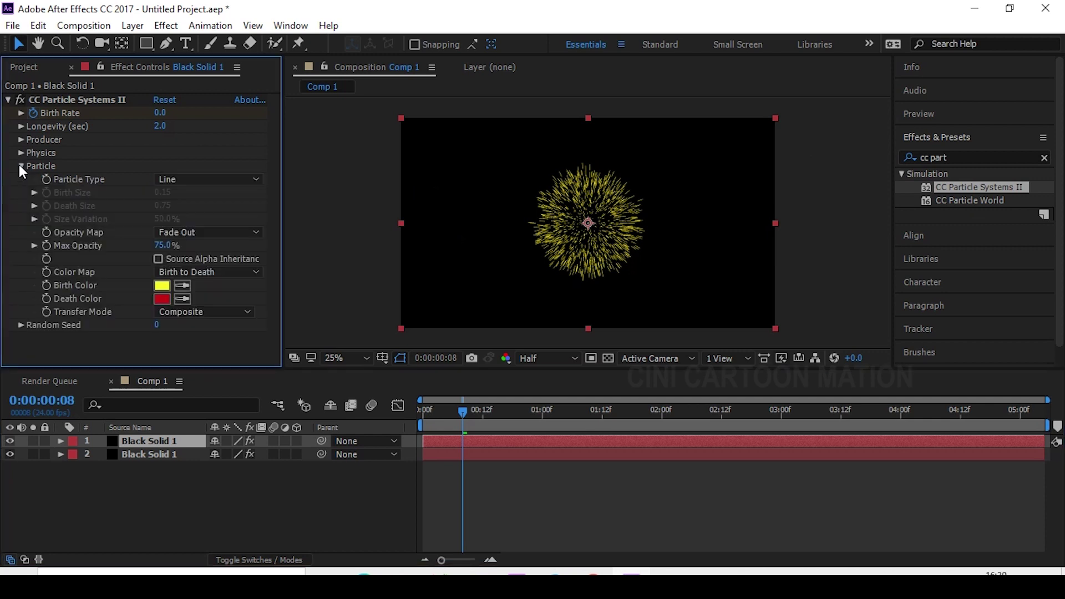
click(181, 180)
click(192, 214)
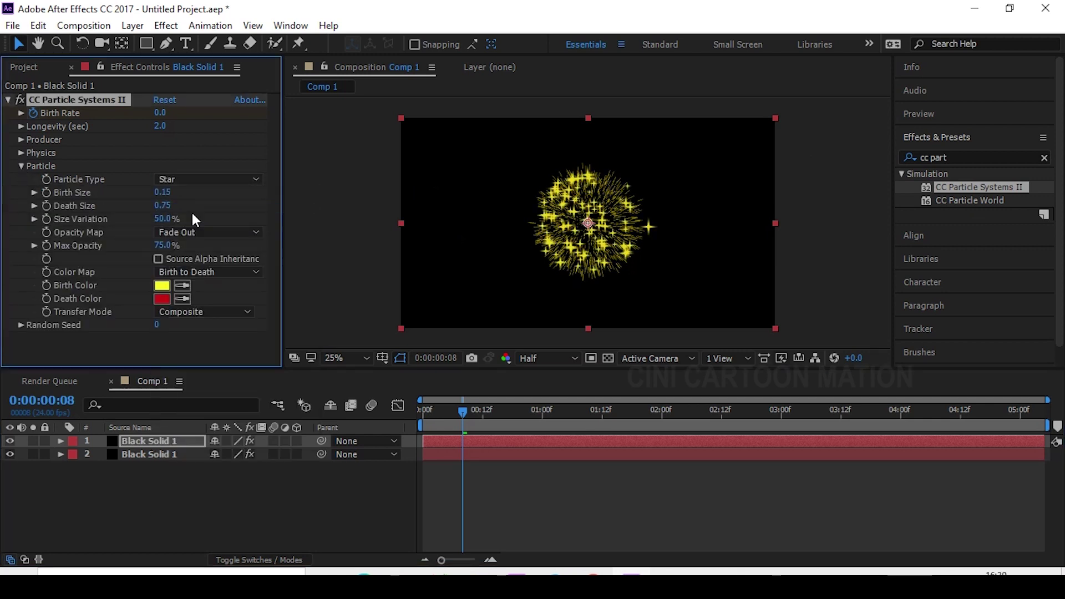
click(10, 441)
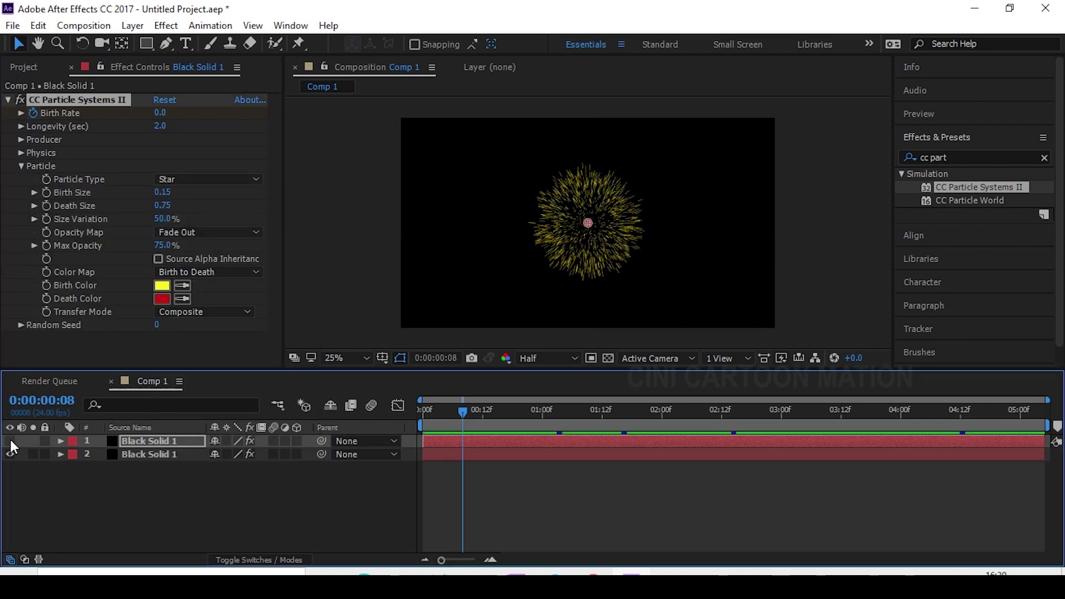
click(10, 441)
click(10, 454)
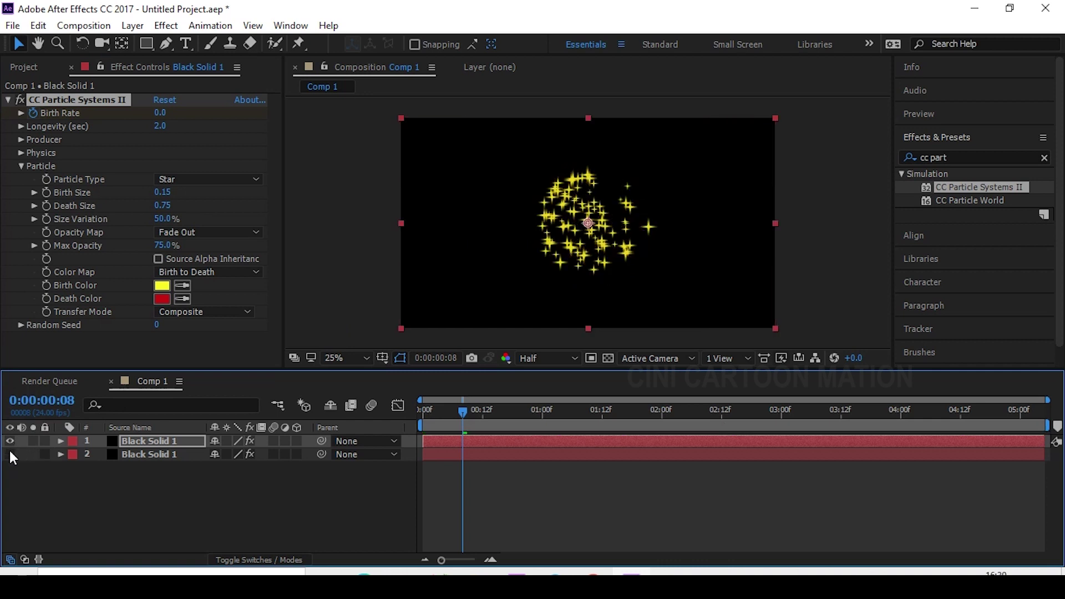
click(10, 454)
- Scrub the stars' Death Size down to 0.03 and preview the burst
drag(459, 410, 527, 414)
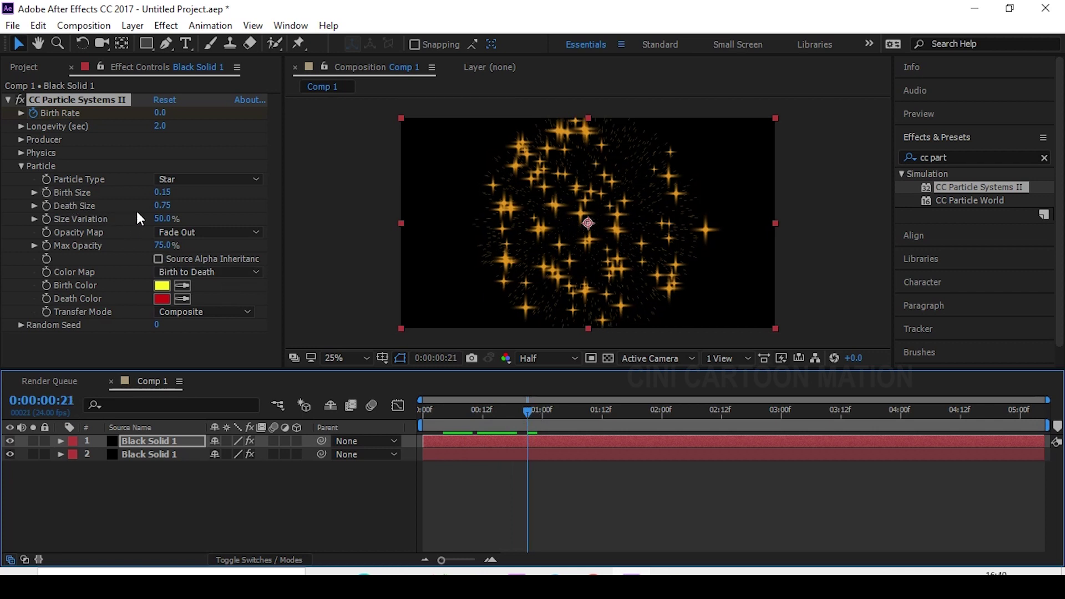
drag(164, 206, 115, 204)
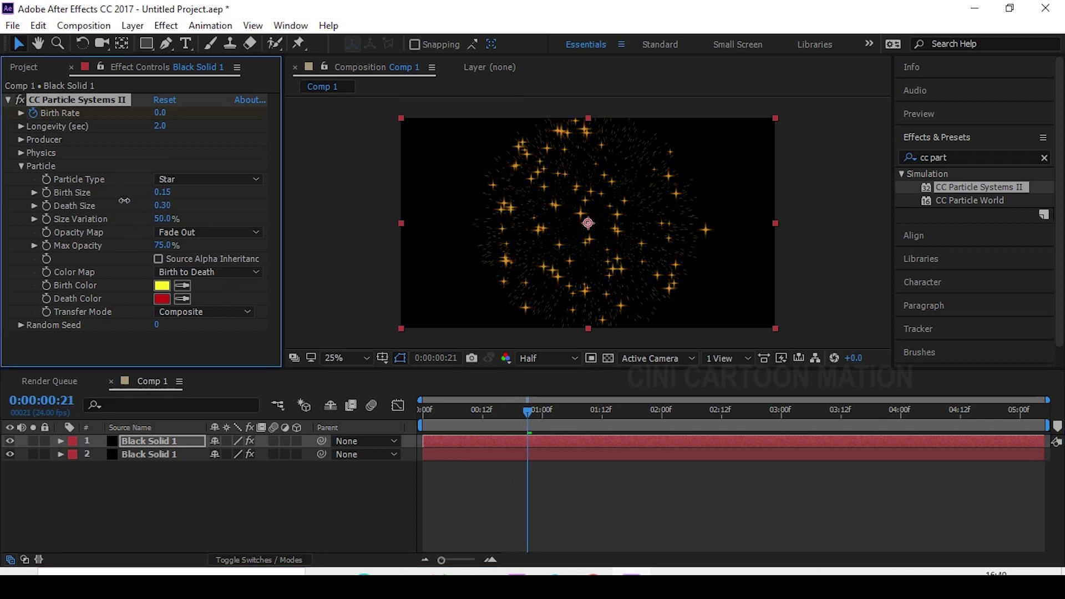
drag(115, 204, 115, 206)
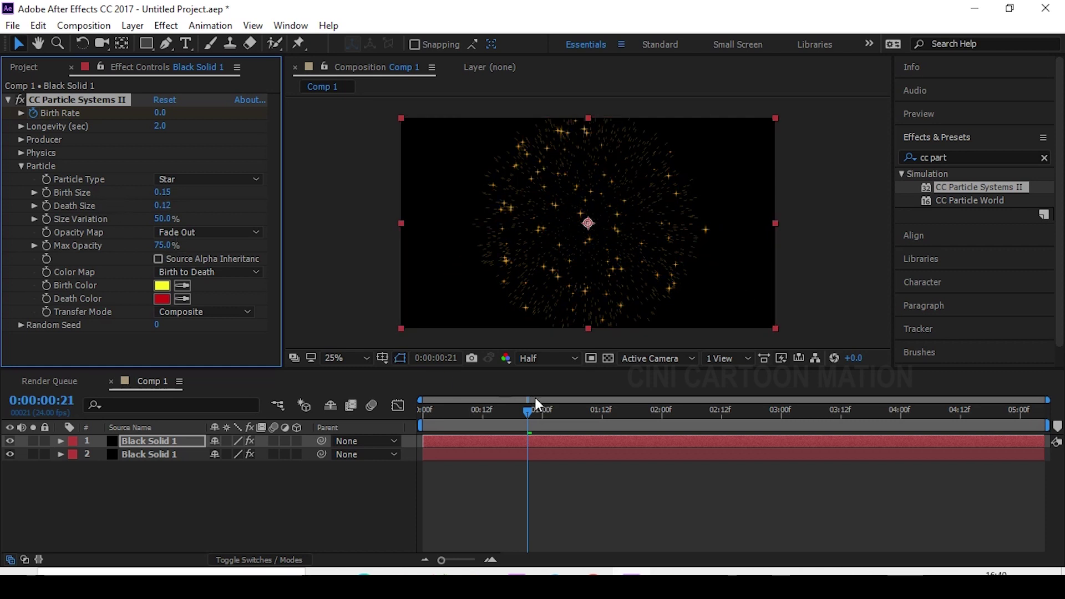
mouse_move(541, 412)
mouse_down()
mouse_move(634, 414)
mouse_move(400, 375)
mouse_up()
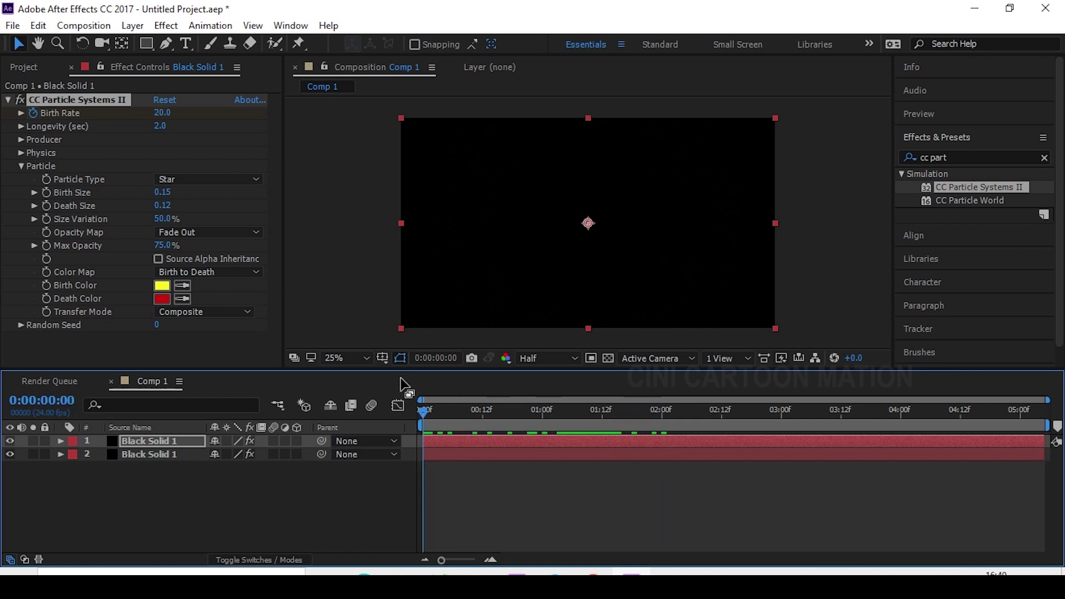
key(space)
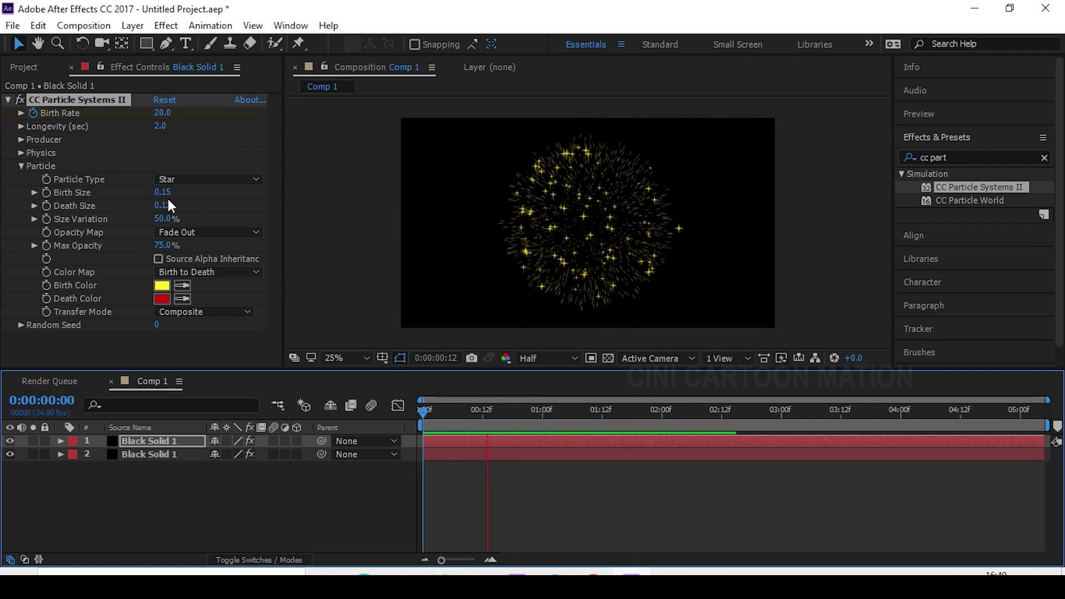
- Try a smaller Birth Size, preview from frame 0, and tweak Death Size at frame 23
drag(166, 194, 143, 198)
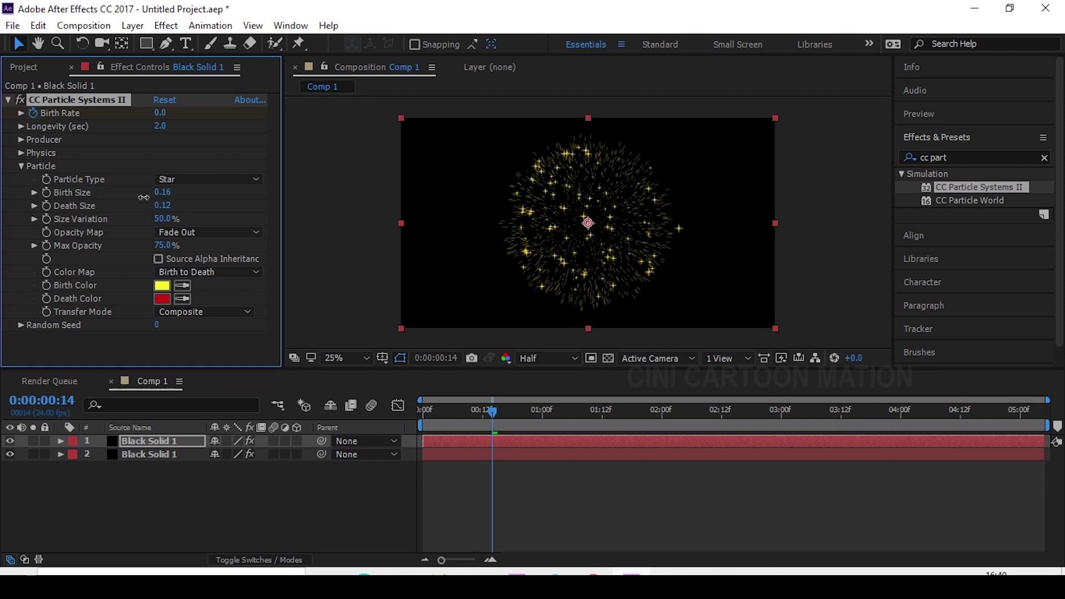
click(425, 407)
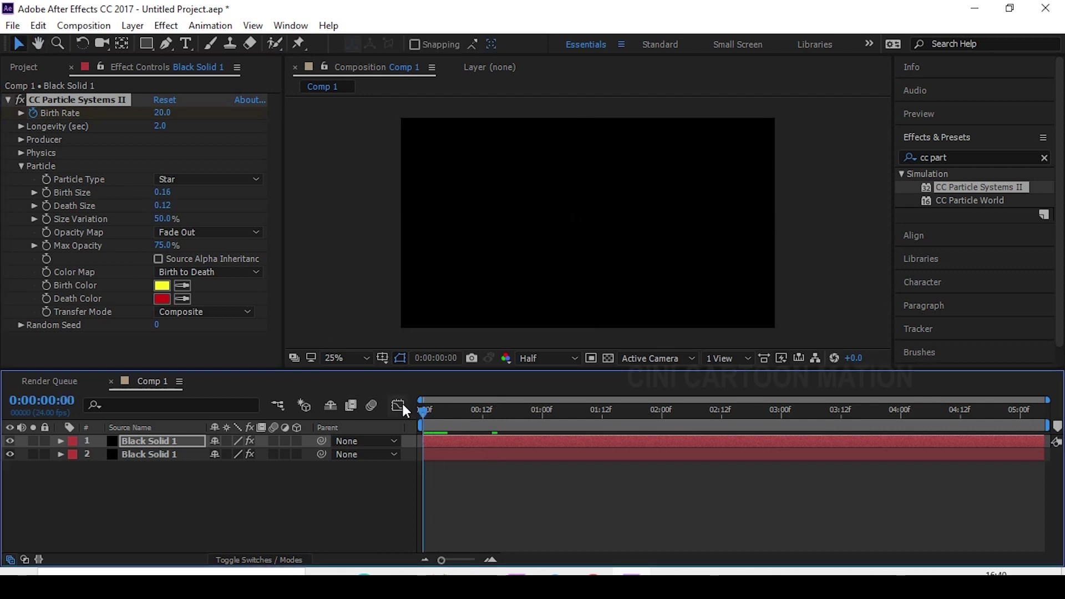
key(space)
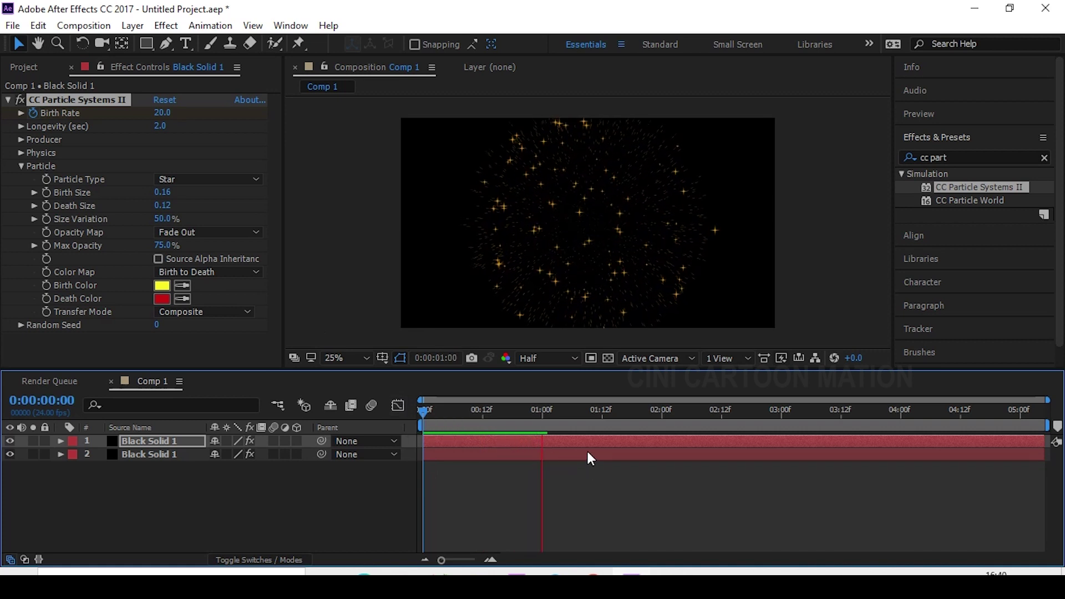
key(space)
click(524, 412)
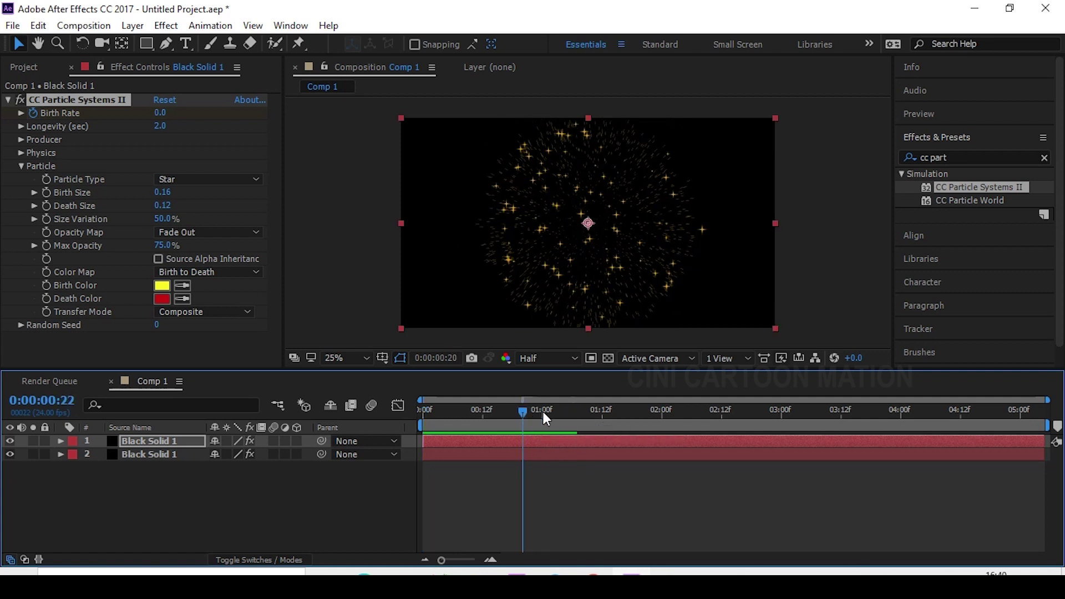
click(538, 415)
drag(159, 206, 162, 206)
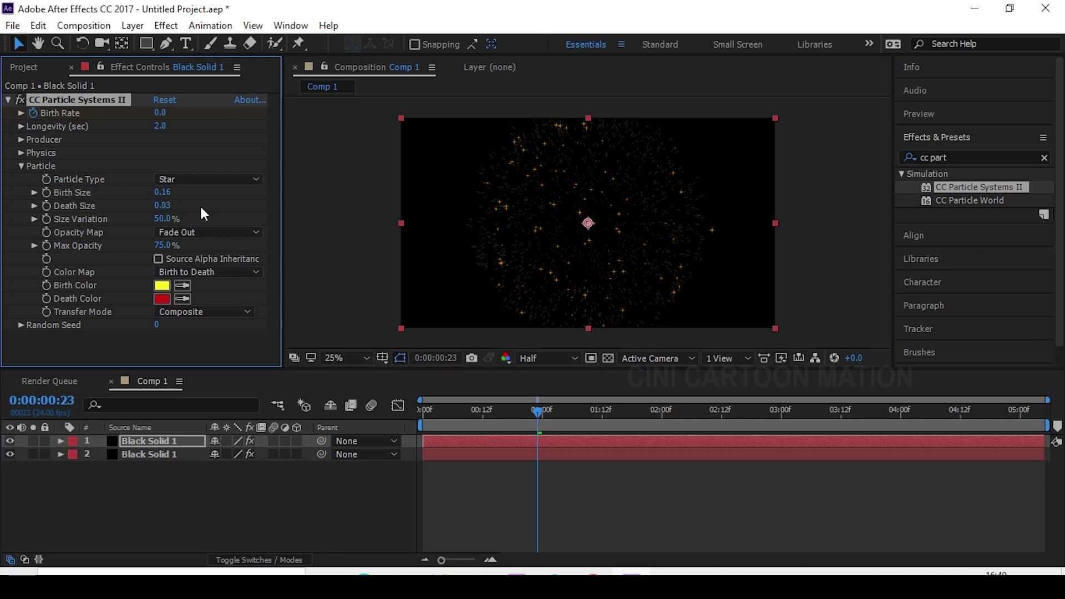
- Set Birth Size to 0.12, preview from the start, and select both Black Solid layers
drag(162, 193, 175, 209)
click(165, 192)
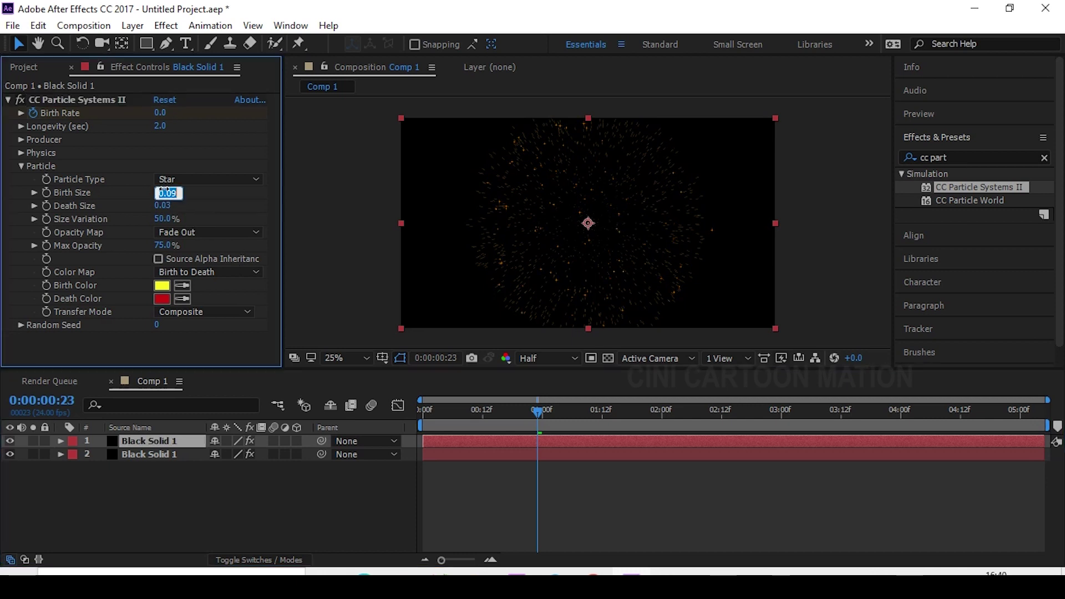
text(0.)
key(Return)
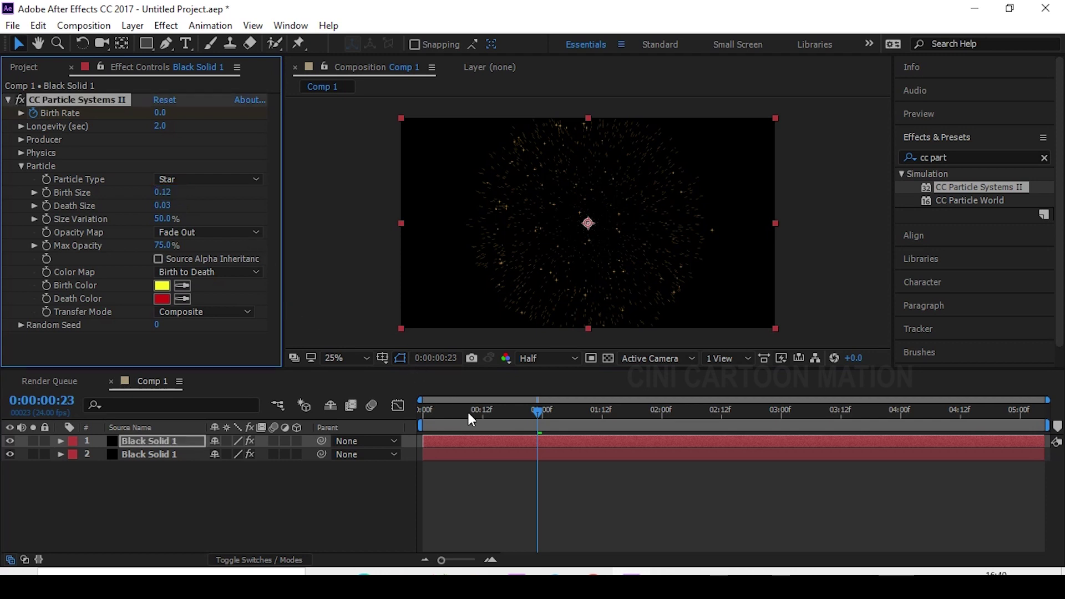
drag(468, 413, 414, 413)
key(space)
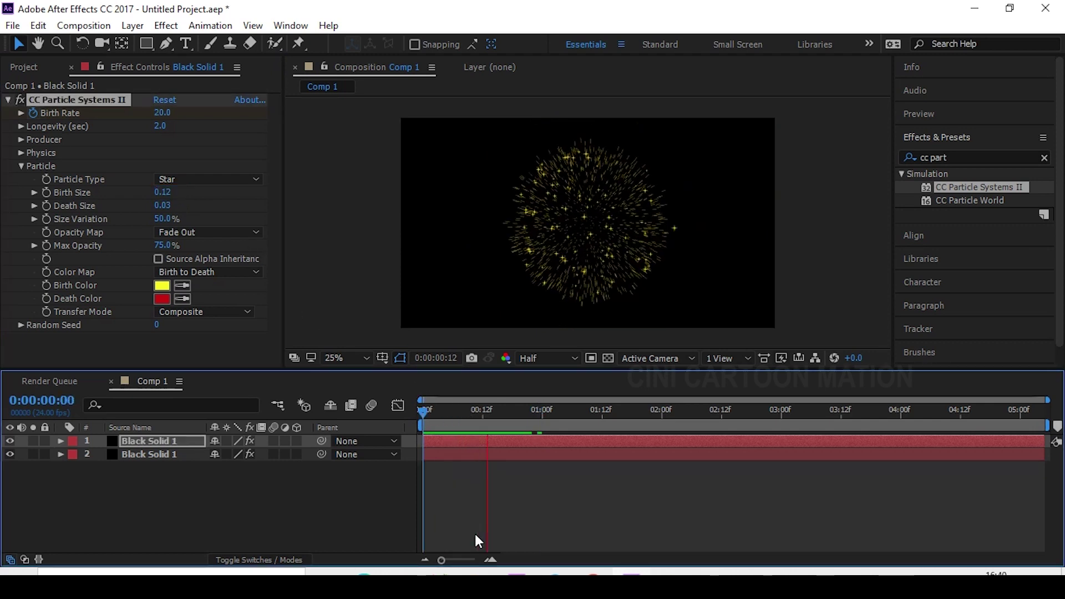
key(space)
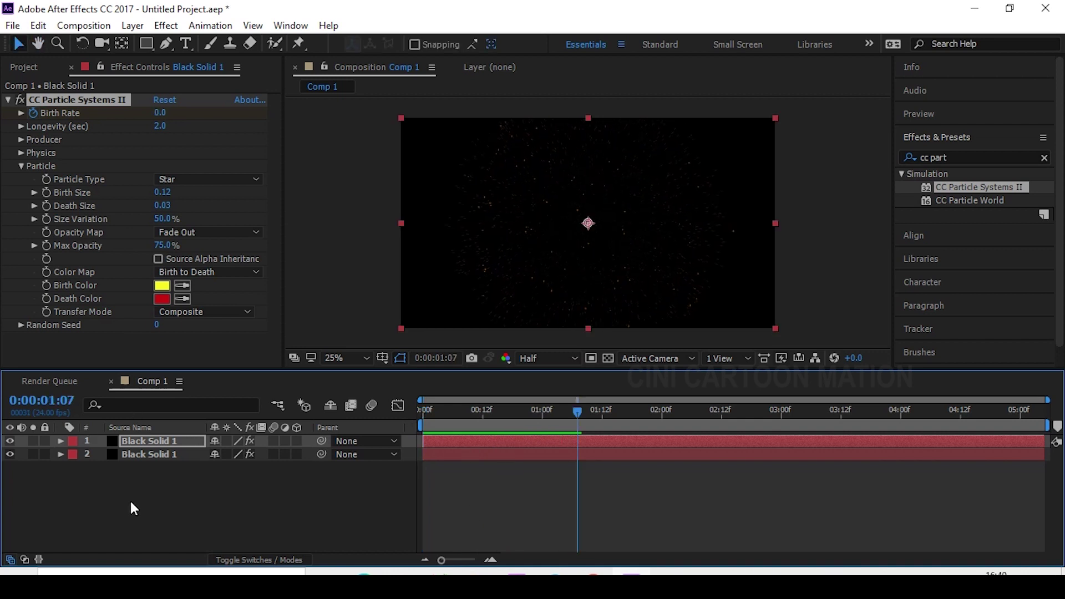
click(159, 456)
shift+click(171, 445)
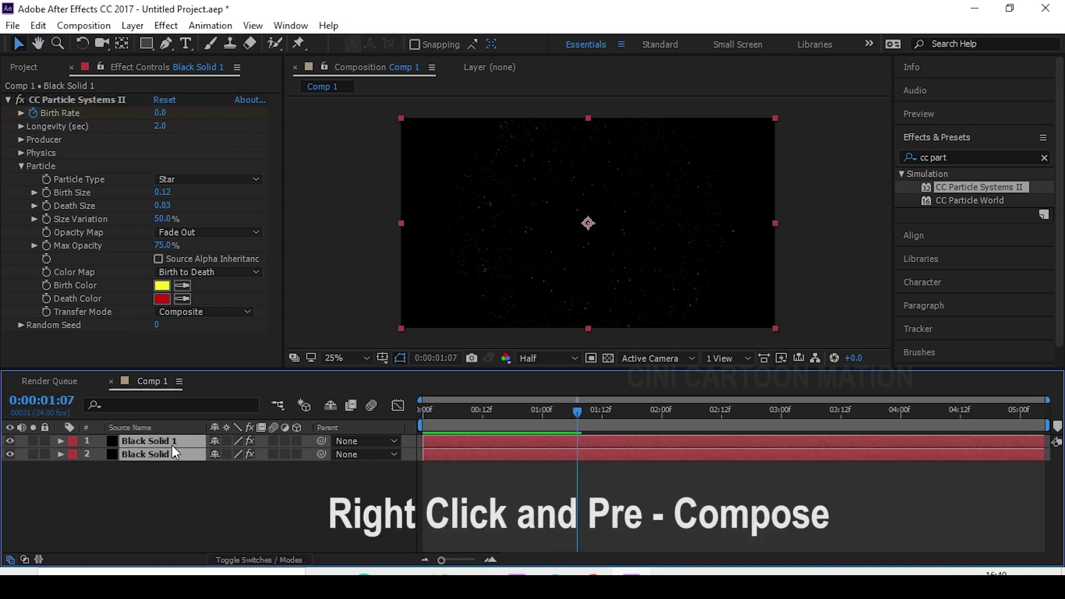
- Pre-compose both Black Solid 1 layers into Pre-comp 1, moving all attributes
right_click(172, 446)
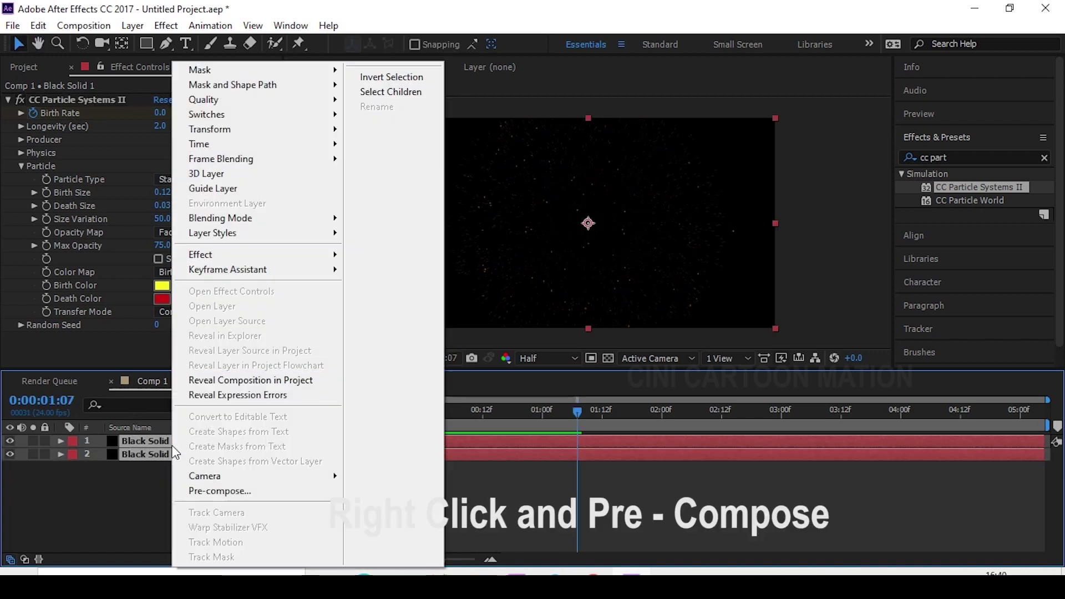
click(246, 493)
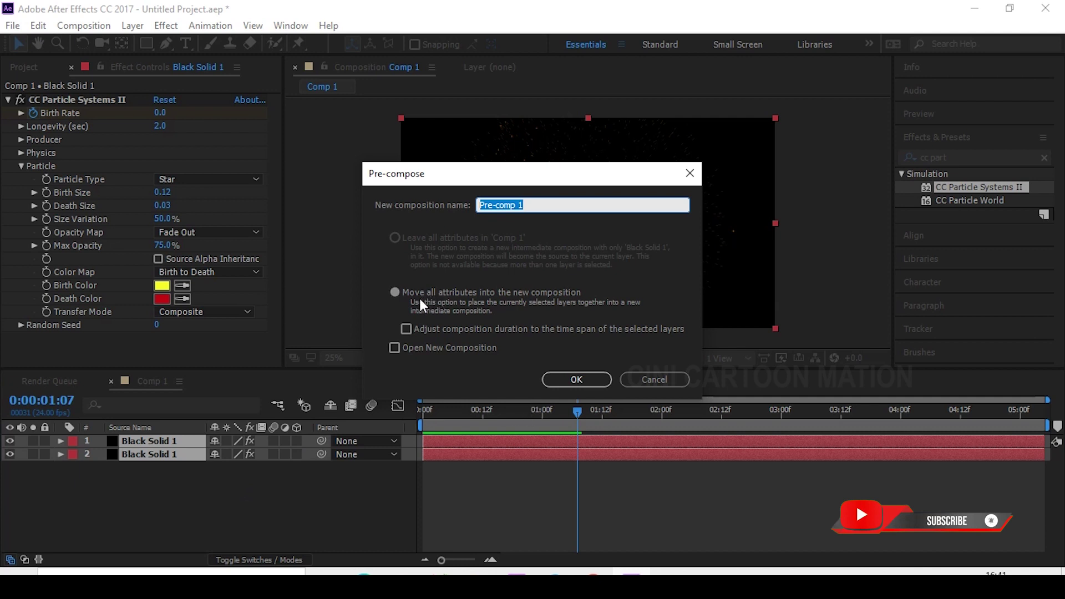
click(577, 379)
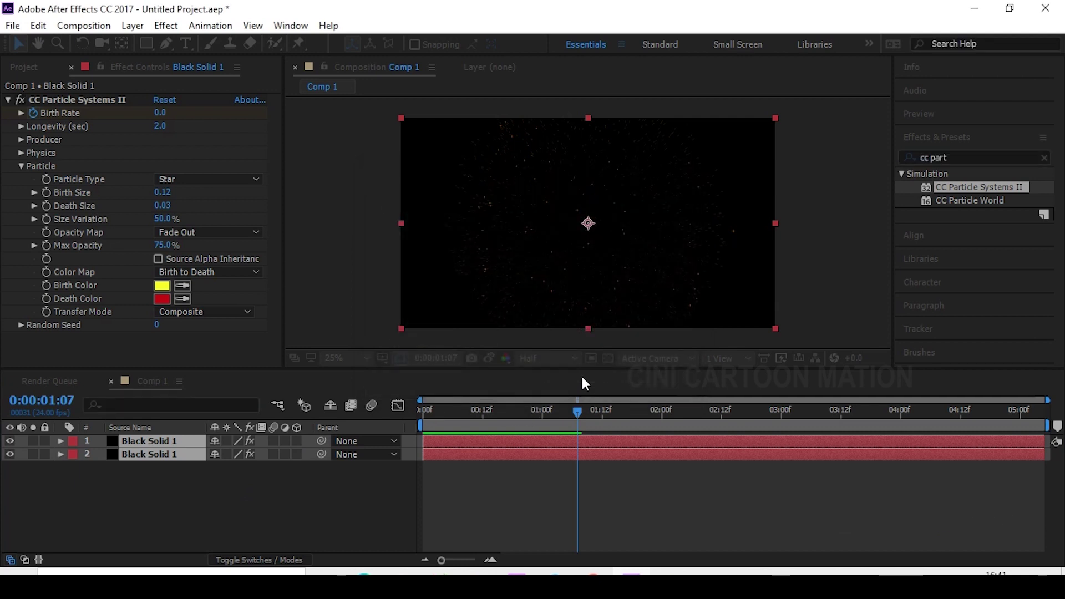
mouse_move(491, 413)
mouse_down()
mouse_move(450, 415)
mouse_move(463, 415)
mouse_up()
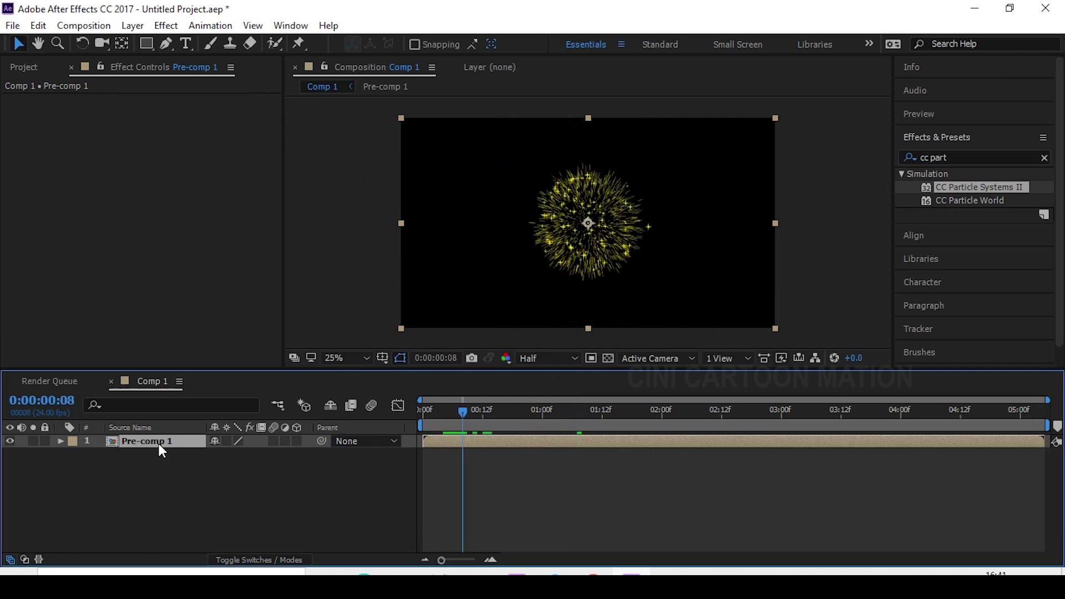
- Open Pre-comp 1, show layer names, and select its lower Black Solid 1 layer
click(163, 520)
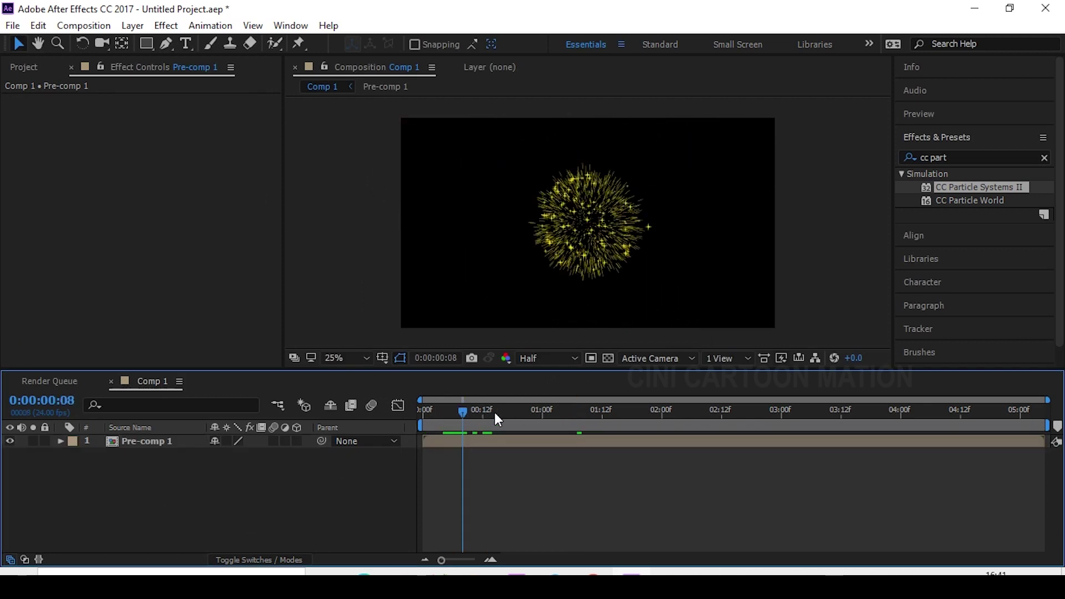
mouse_move(538, 411)
mouse_down()
mouse_move(548, 410)
mouse_move(455, 411)
mouse_up()
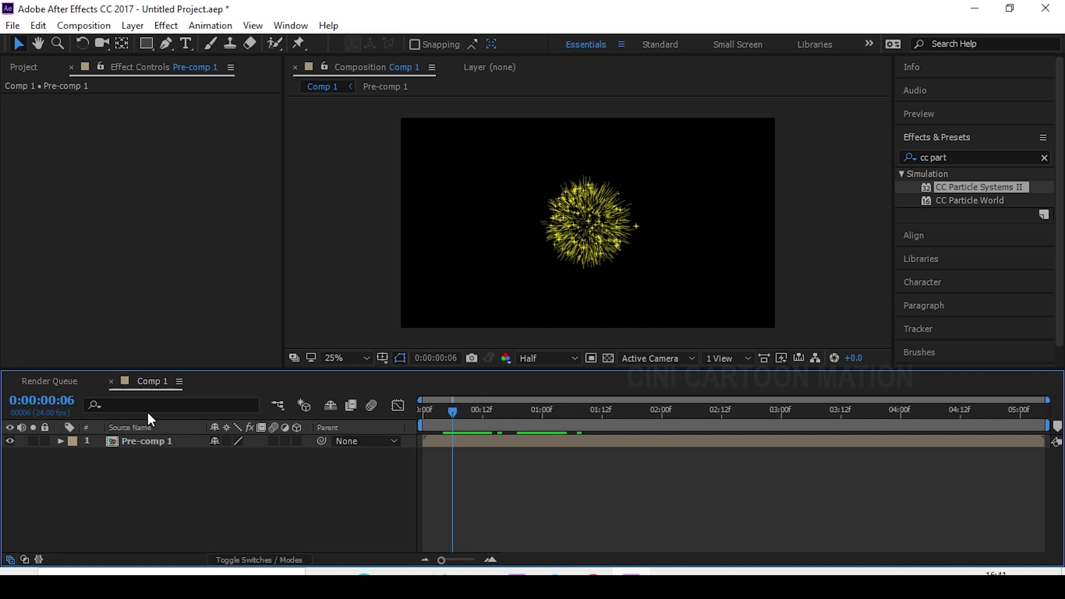
click(158, 438)
double_click(158, 438)
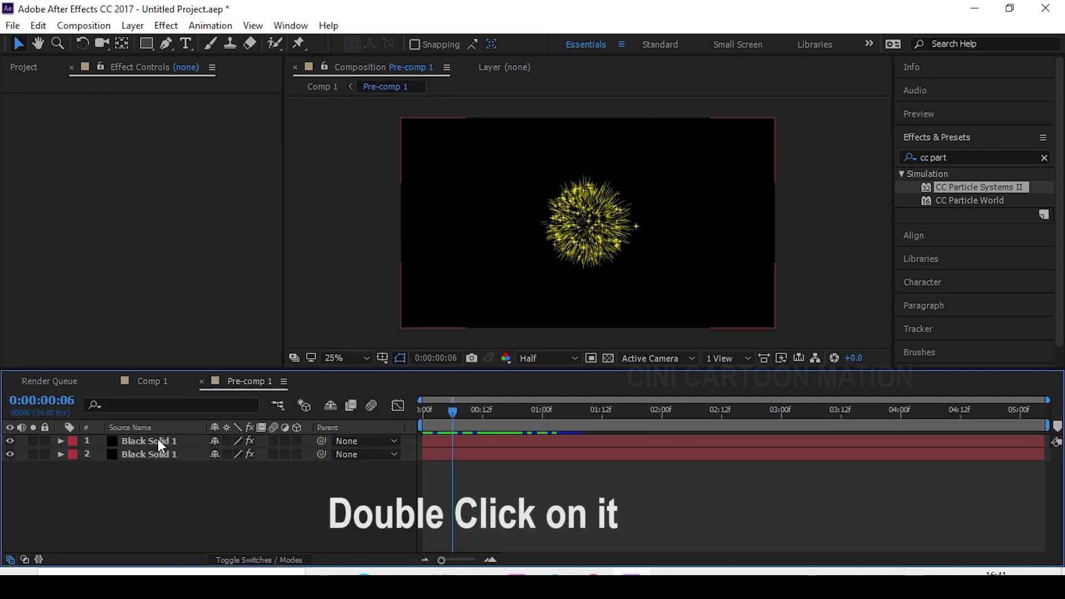
click(167, 428)
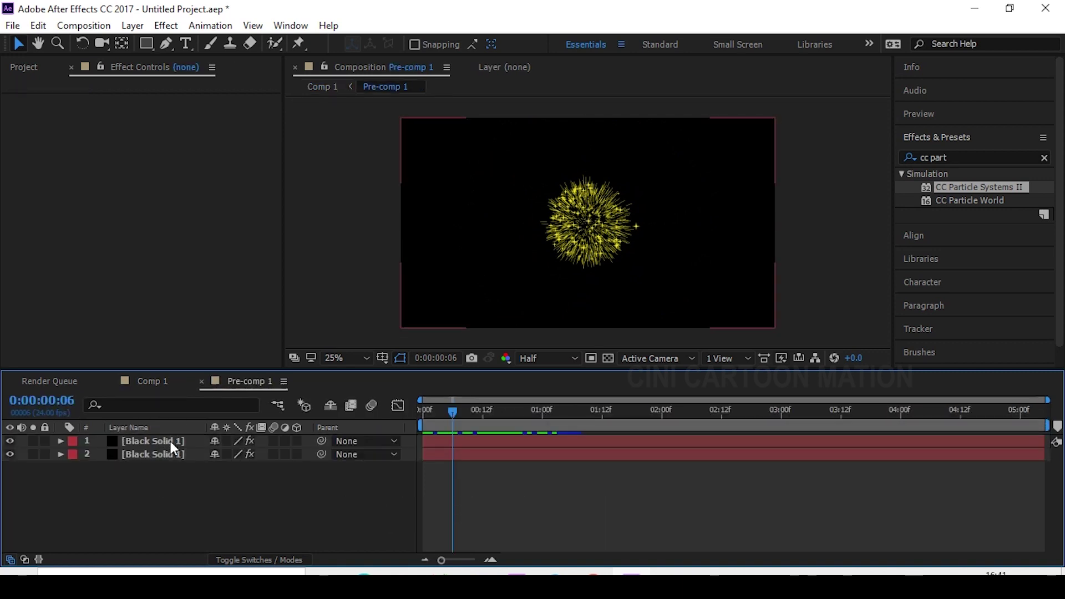
click(158, 454)
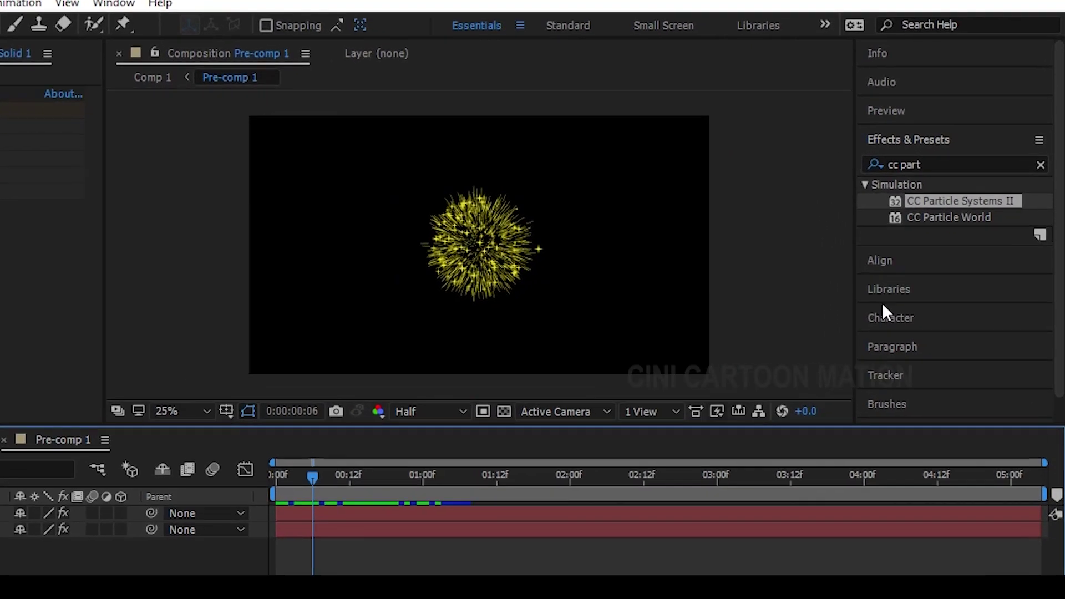
- Search the effects for 'hue', pick Hue/Saturation, and select the second layer
click(885, 163)
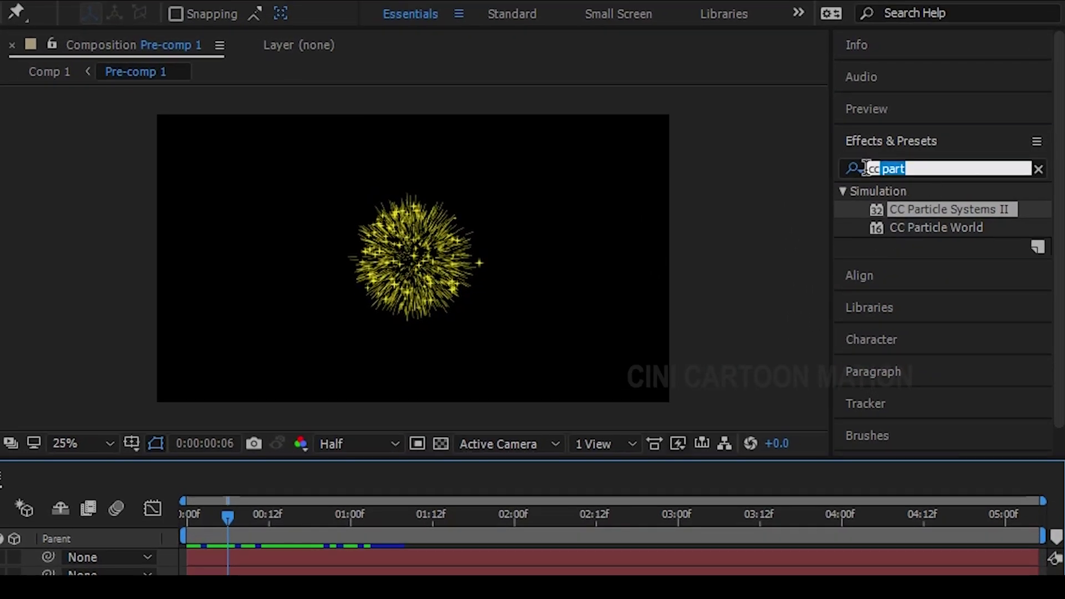
text(hue)
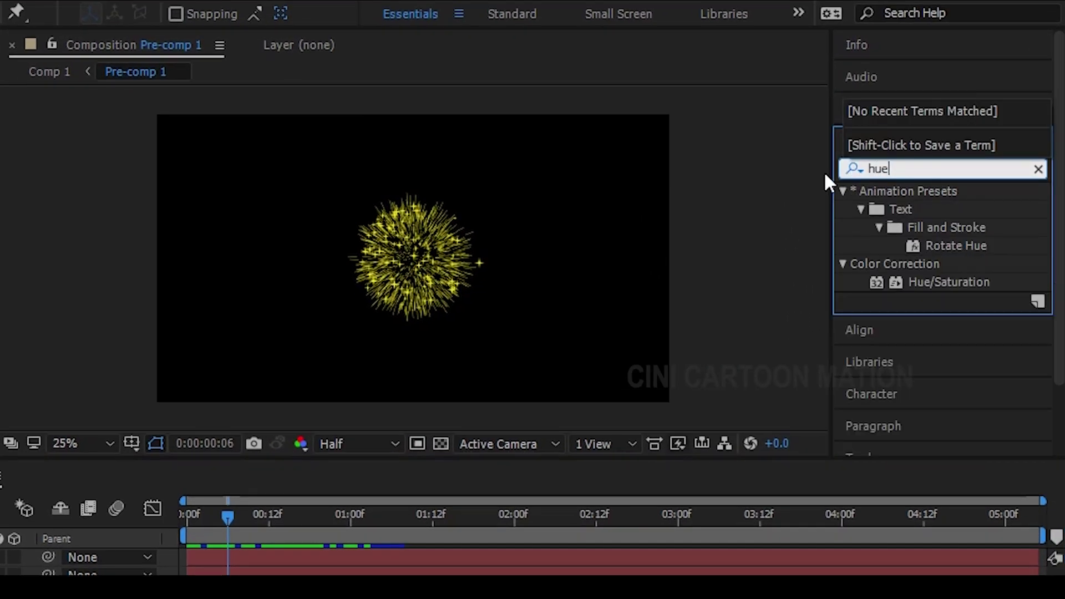
click(985, 283)
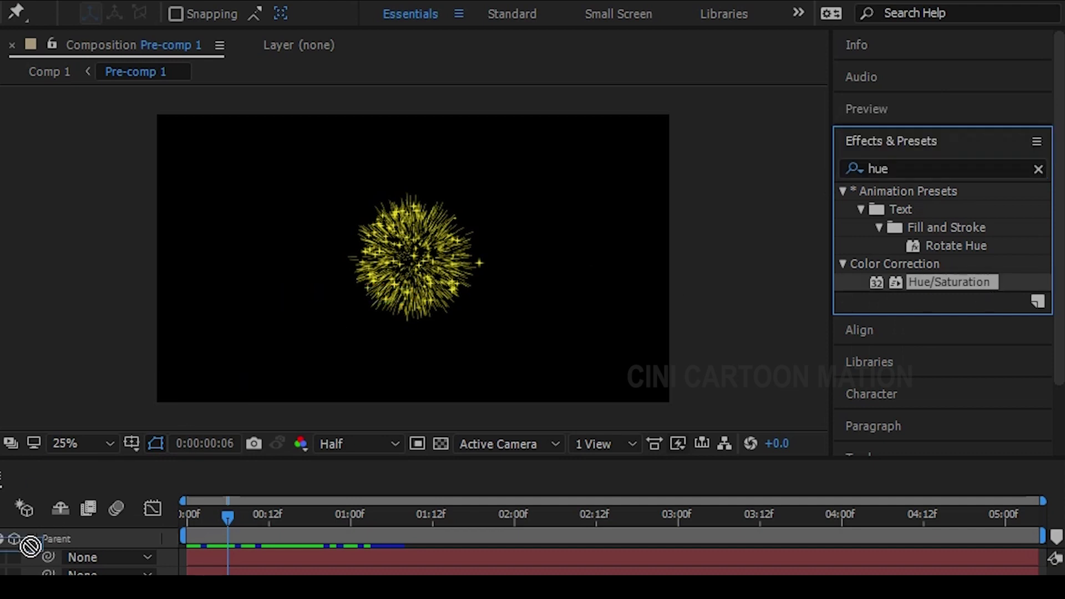
click(28, 572)
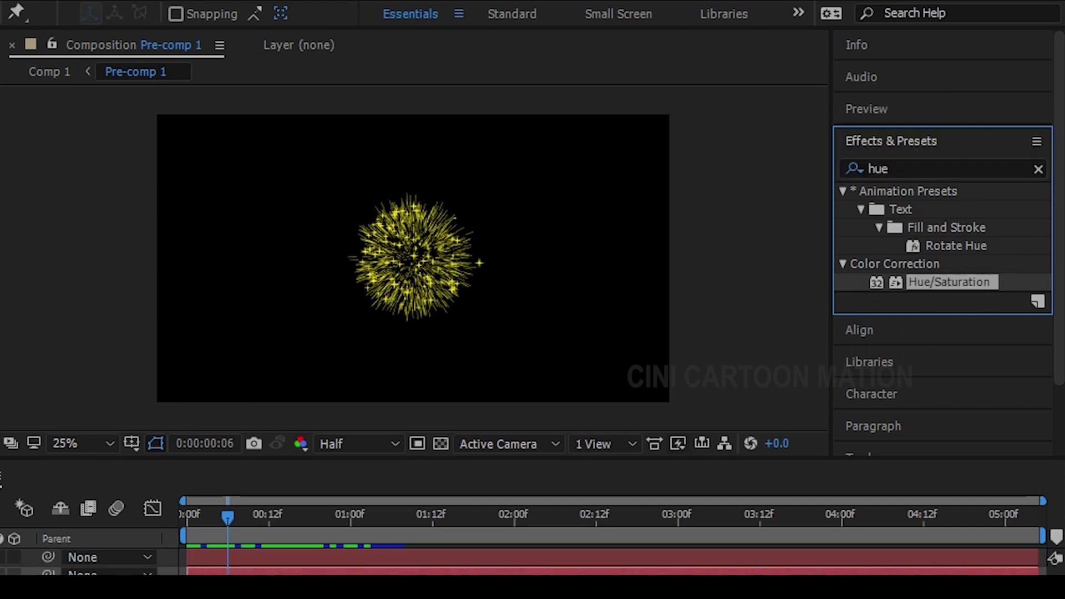
key(ctrl+shift+a)
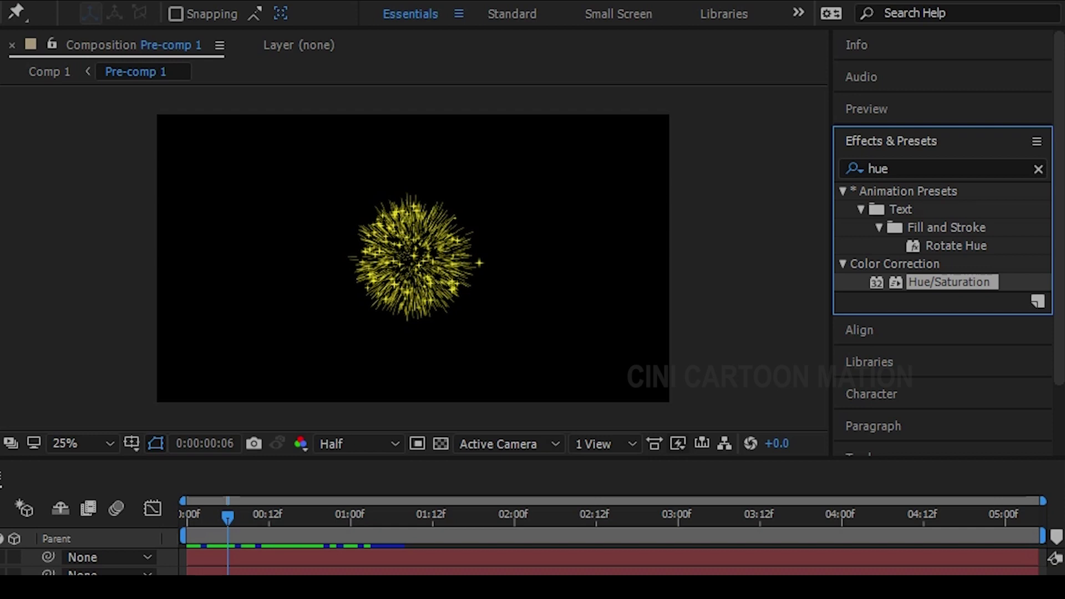
click(28, 573)
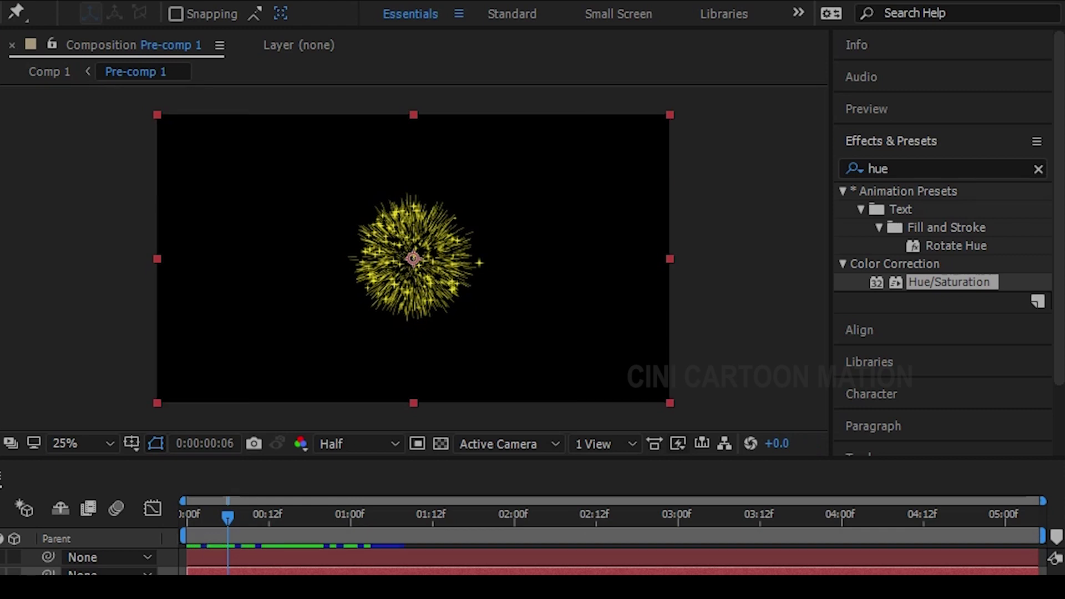
- Back in Comp 1, apply Hue/Saturation to the Pre-comp 1 layer and reselect it
click(50, 72)
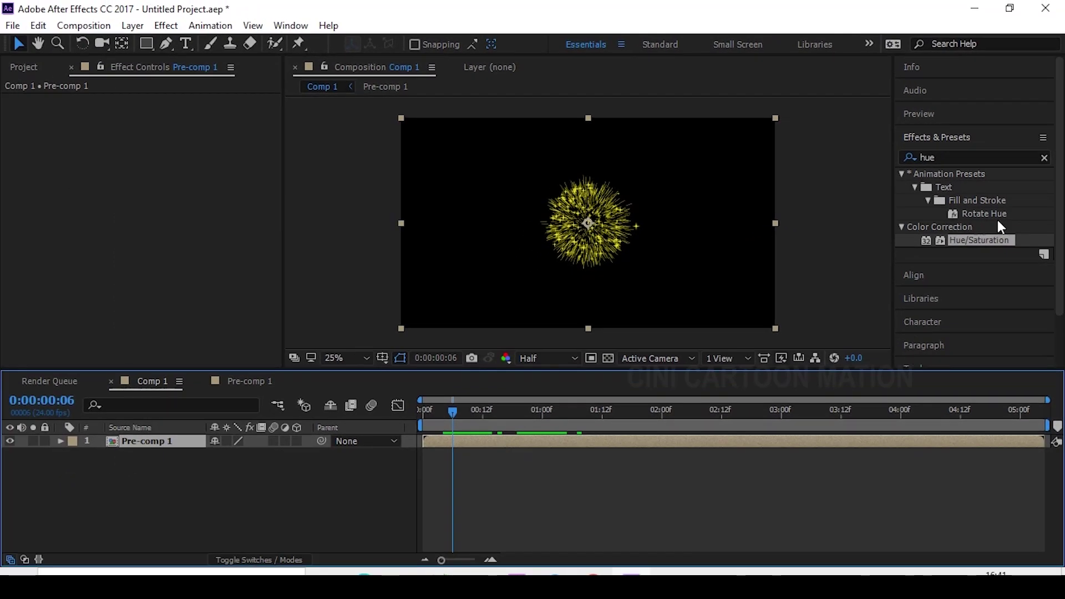
drag(983, 240, 165, 443)
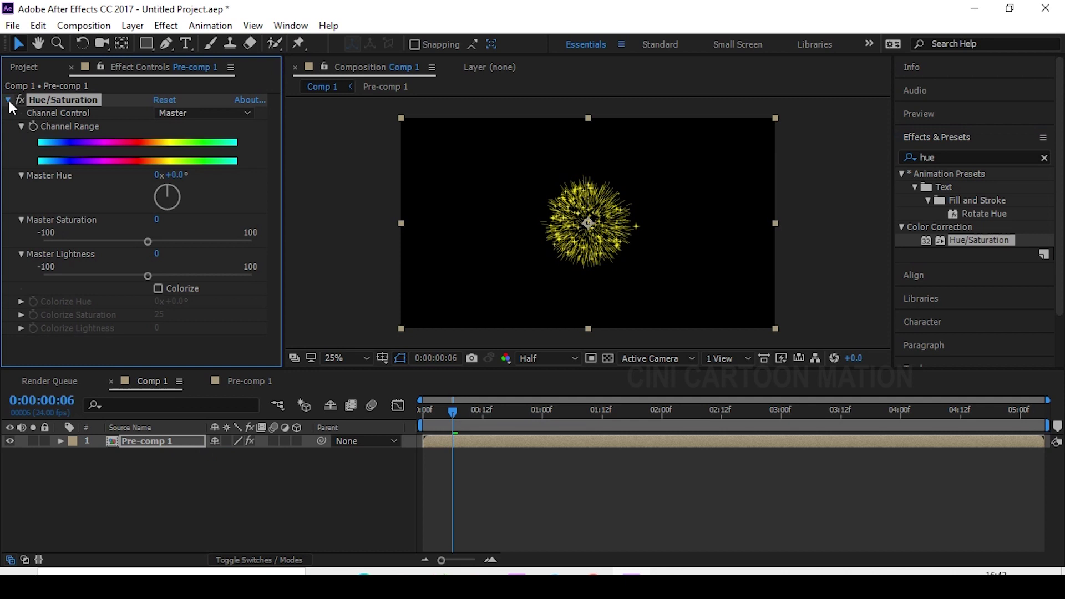
click(8, 99)
click(9, 100)
click(9, 99)
click(177, 466)
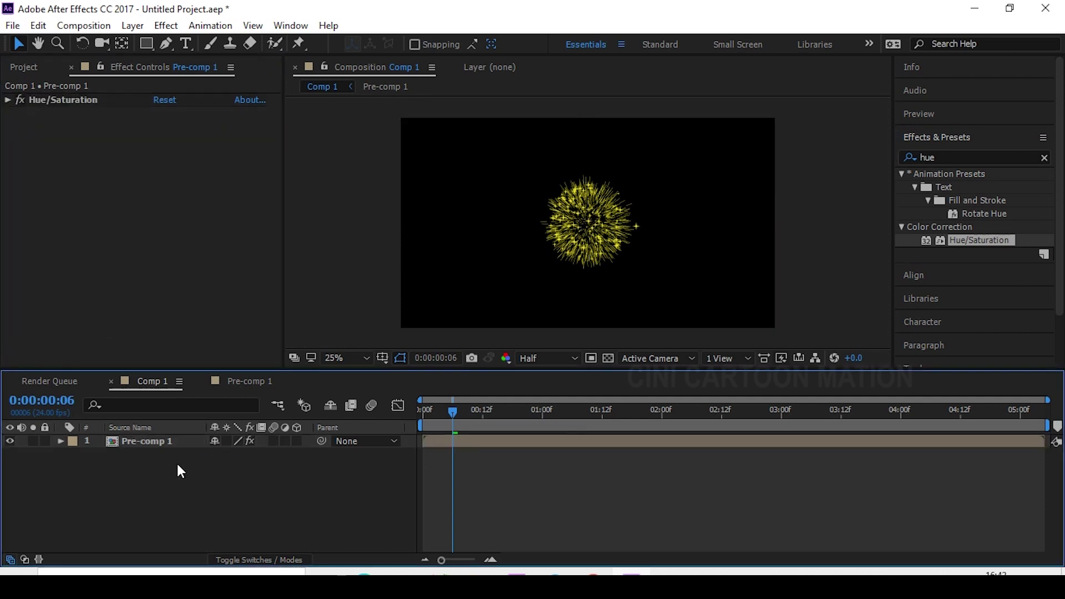
click(151, 444)
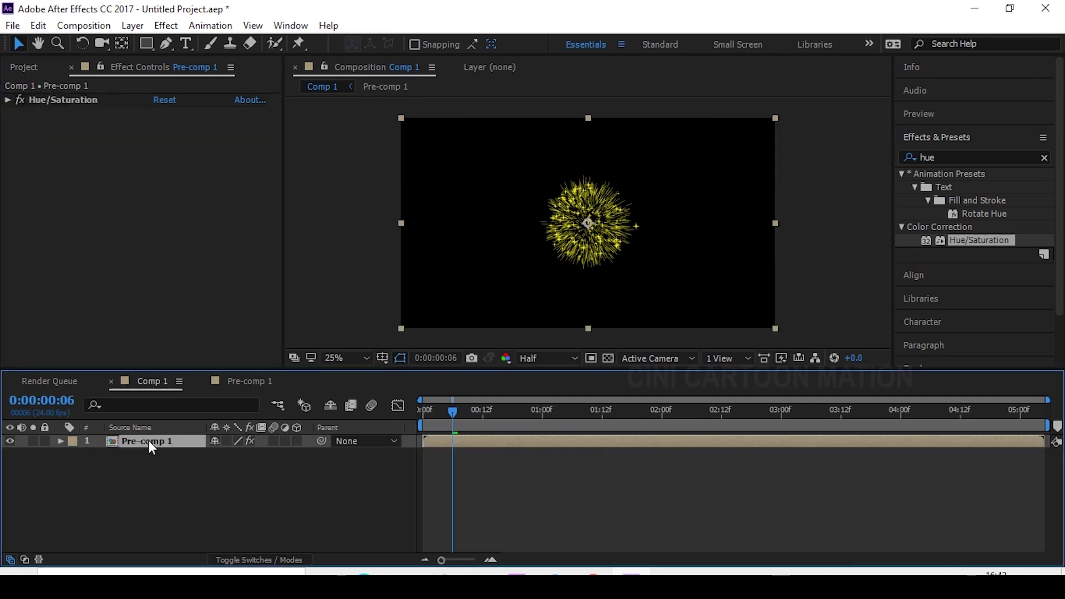
- Duplicate the Pre-comp 1 layer and shift layers 2 and 4 a few frames later
key(ctrl+d)
key(ctrl+d)
key(ctrl+d)
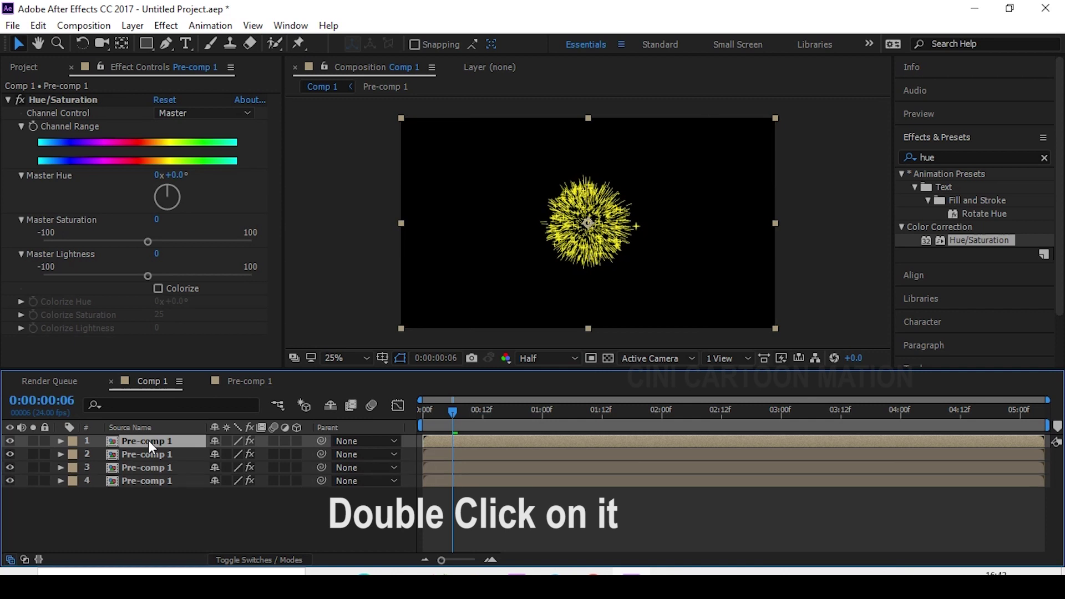
key(ctrl+d)
click(443, 481)
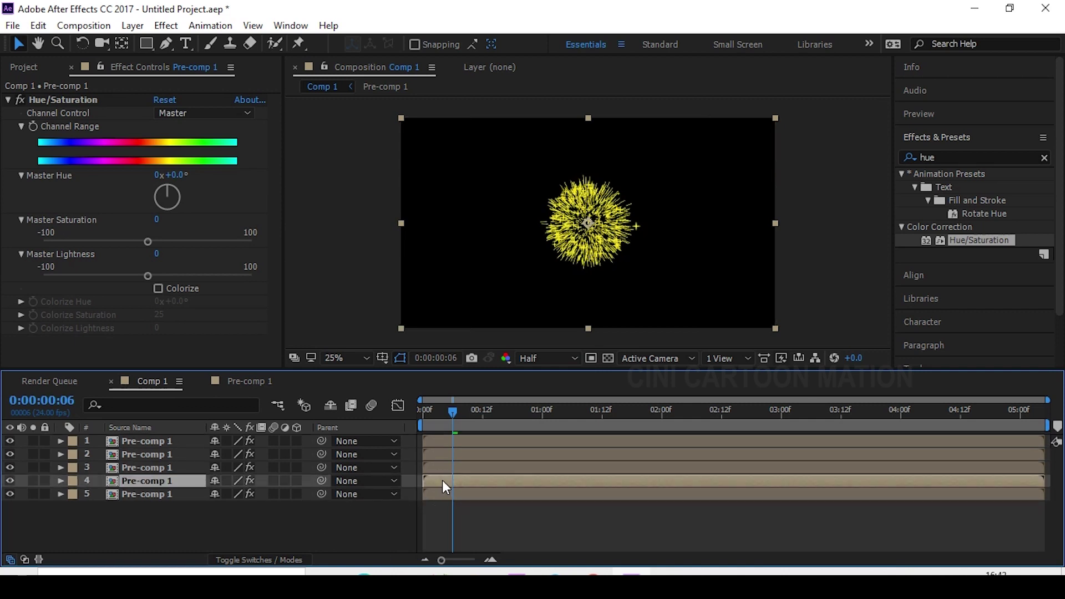
drag(441, 481, 462, 467)
click(440, 467)
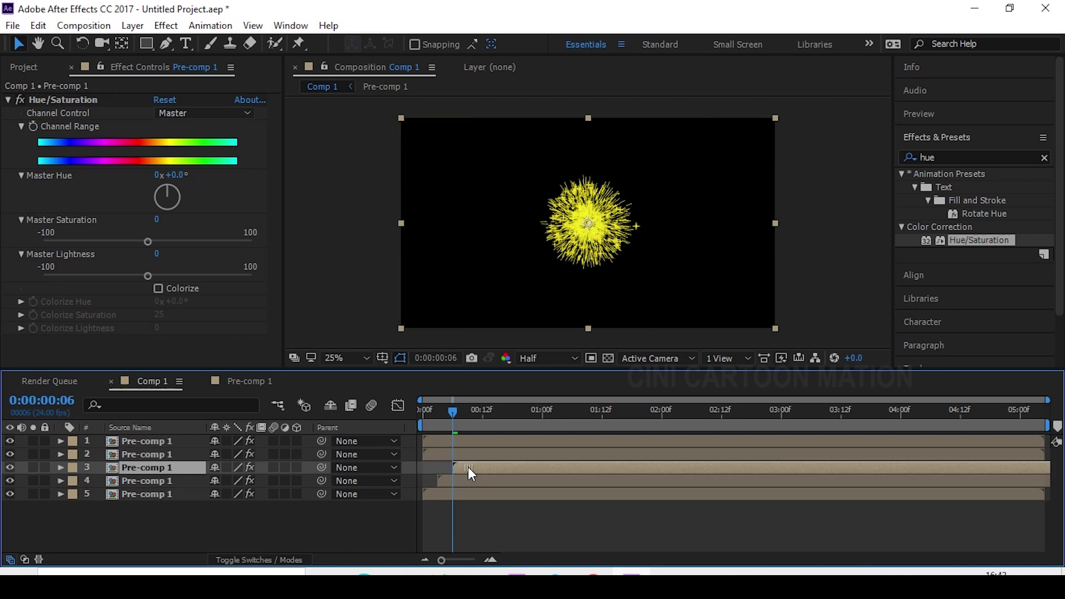
click(442, 453)
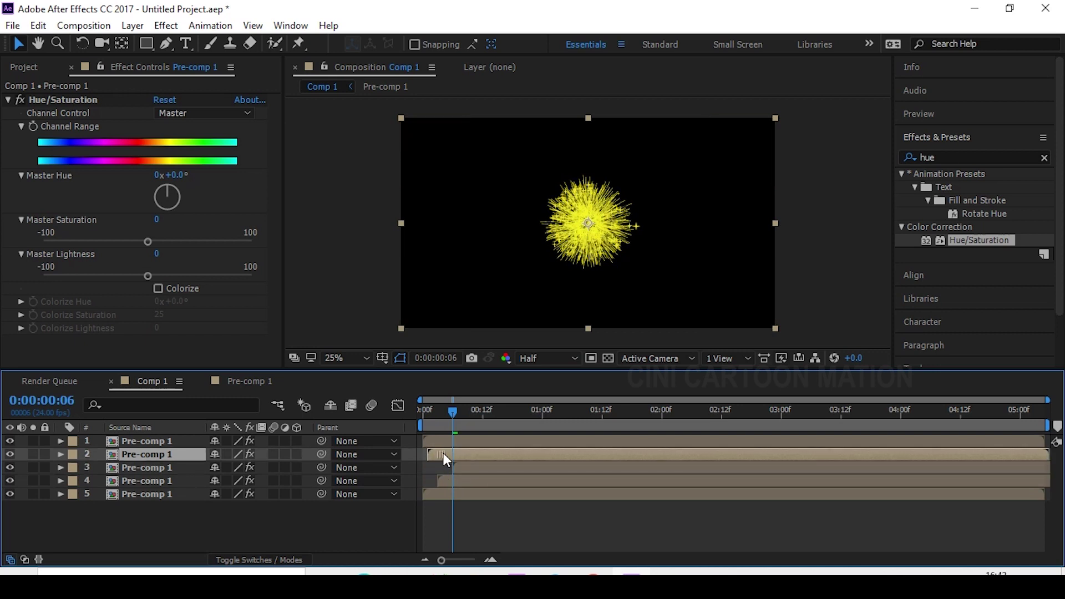
drag(442, 451, 463, 441)
click(440, 441)
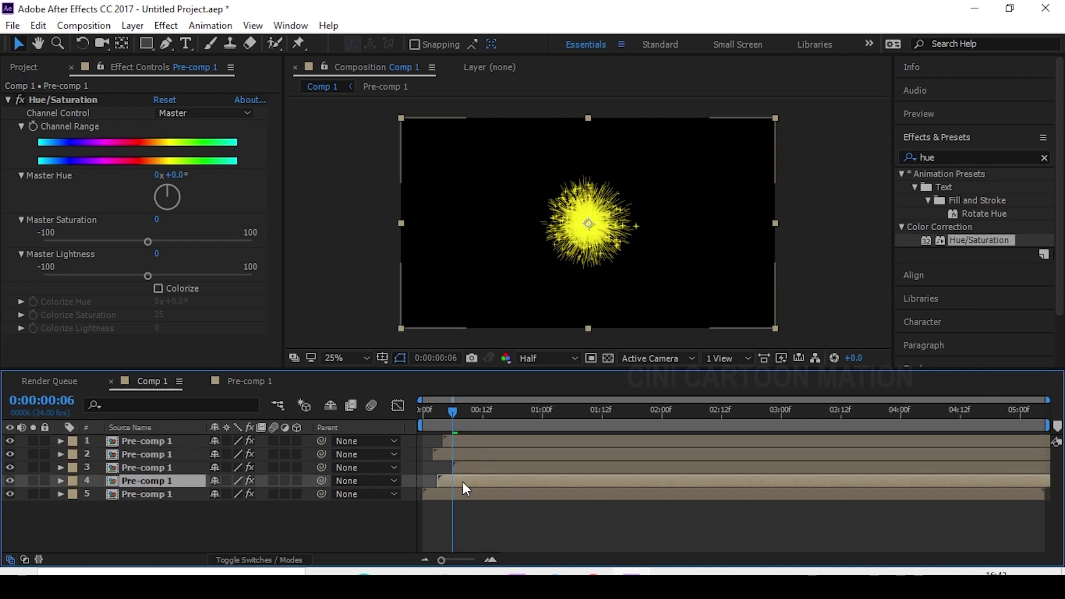
drag(458, 481, 487, 464)
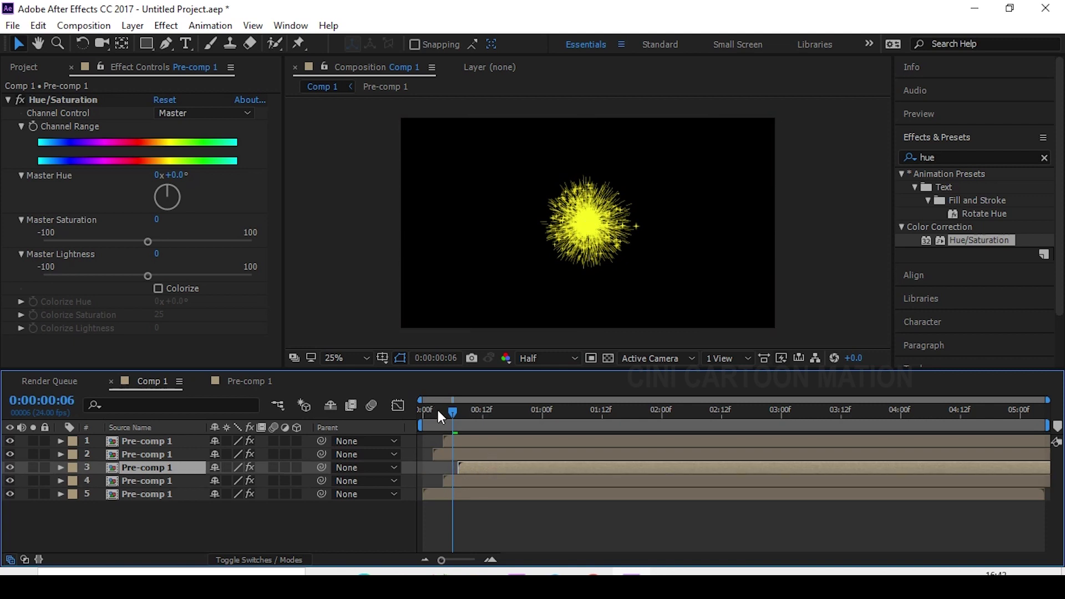
click(477, 484)
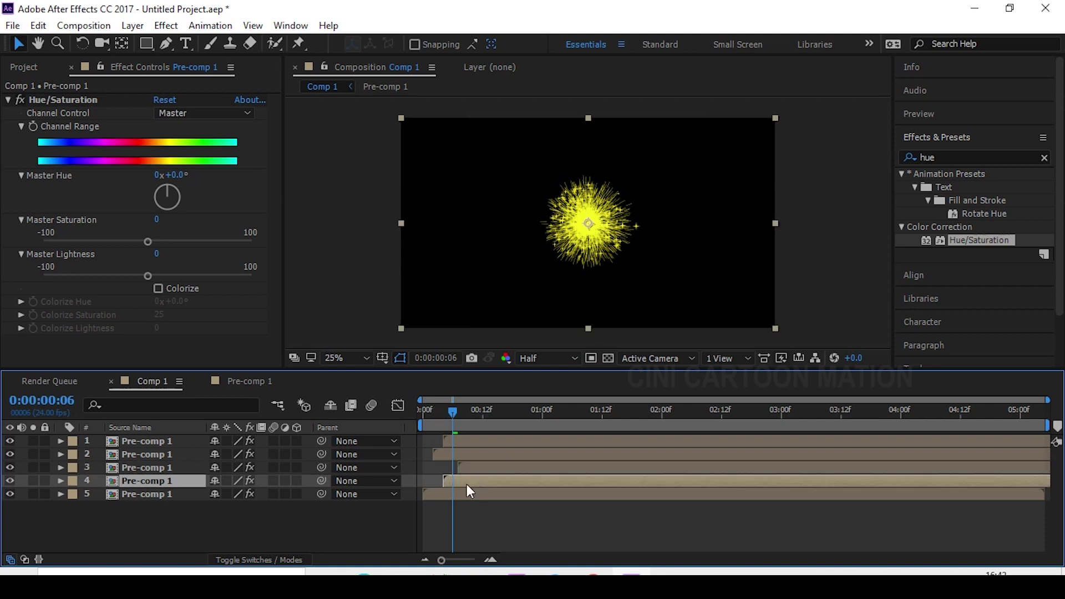
- Reposition layer 4's firework toward the upper left of the frame
key(p)
drag(223, 494, 3, 482)
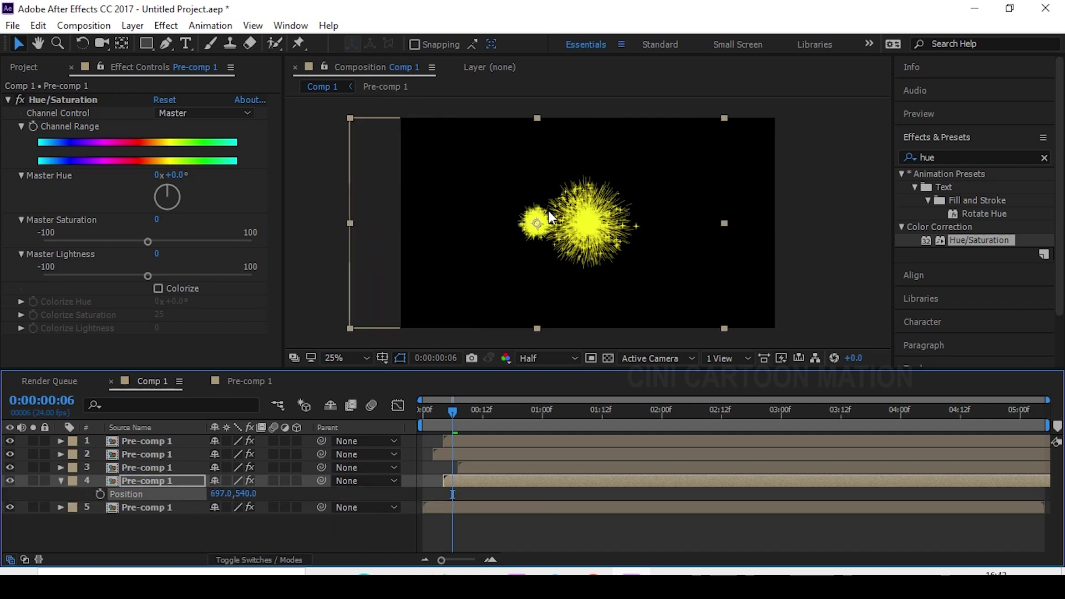
click(546, 215)
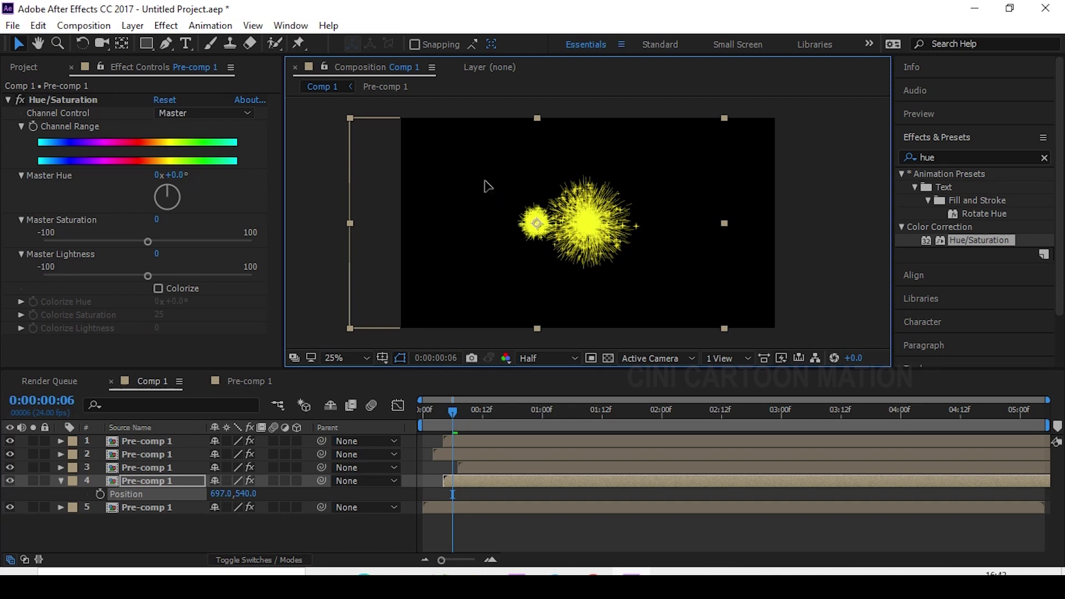
mouse_move(536, 237)
mouse_down()
mouse_move(472, 198)
mouse_move(481, 205)
mouse_up()
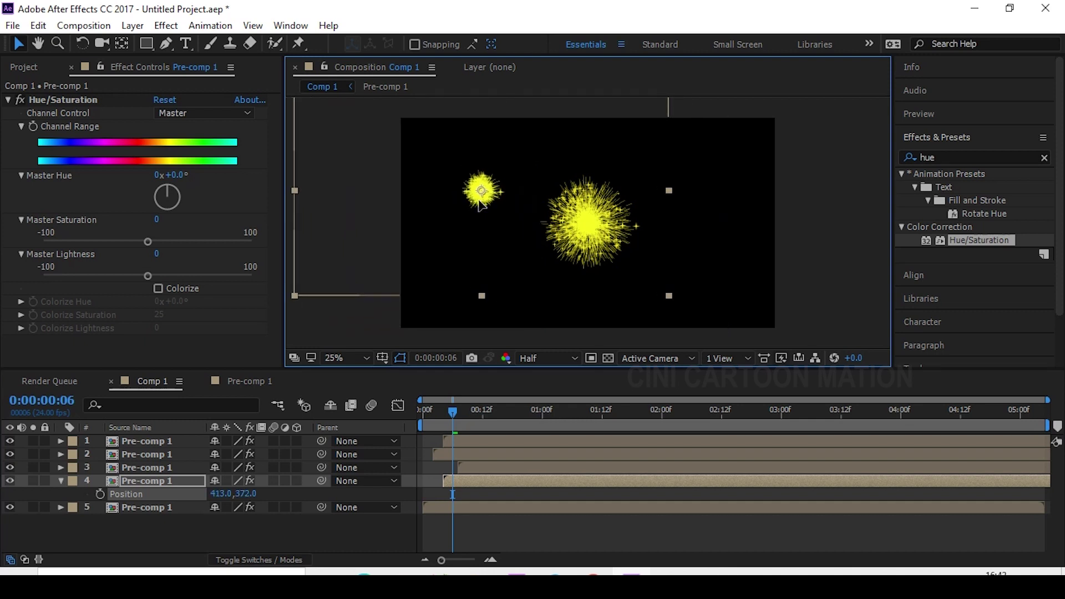
- Move layer 3's firework up and to the right, viewing at frame 15
click(492, 465)
key(p)
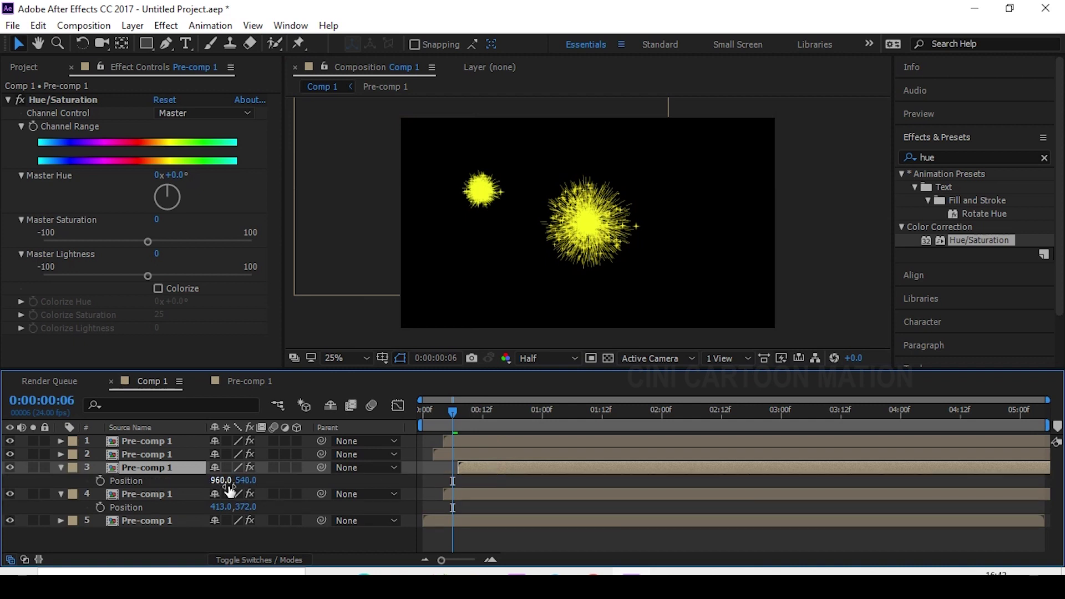
drag(520, 475, 648, 471)
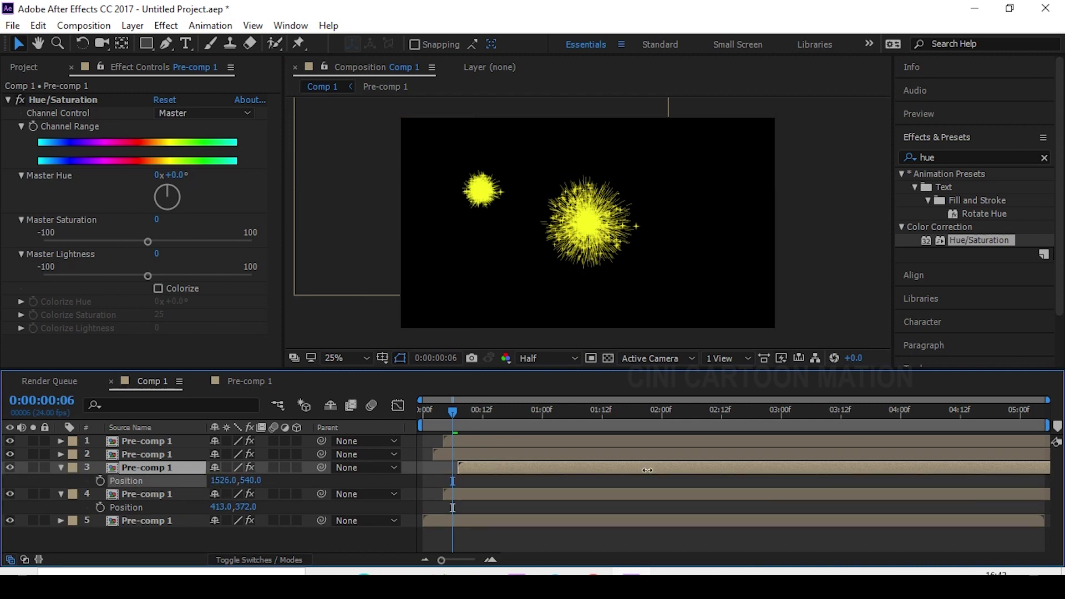
click(497, 408)
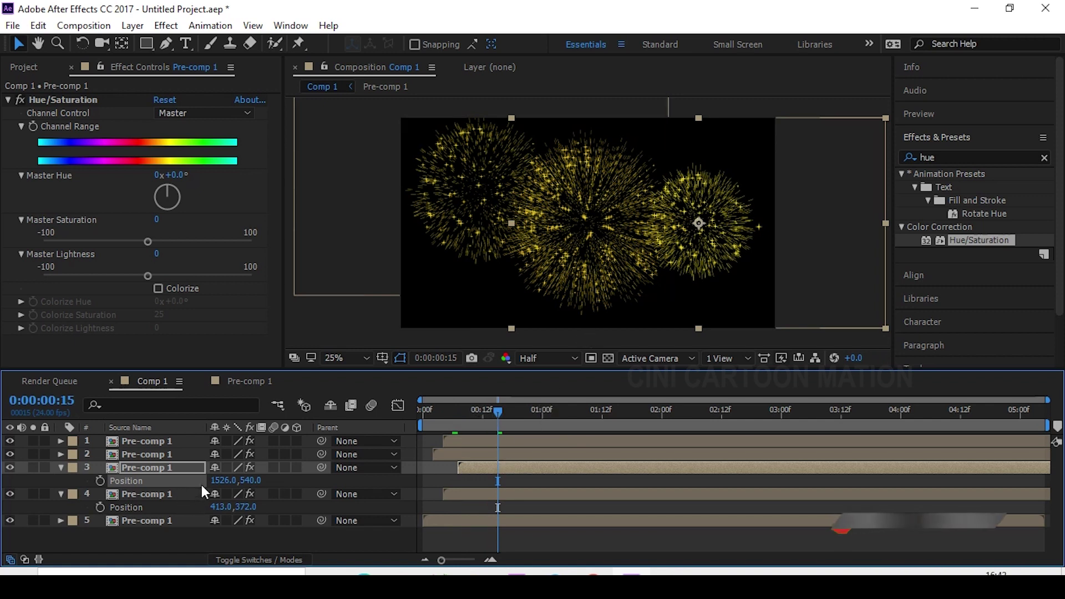
drag(212, 481, 202, 481)
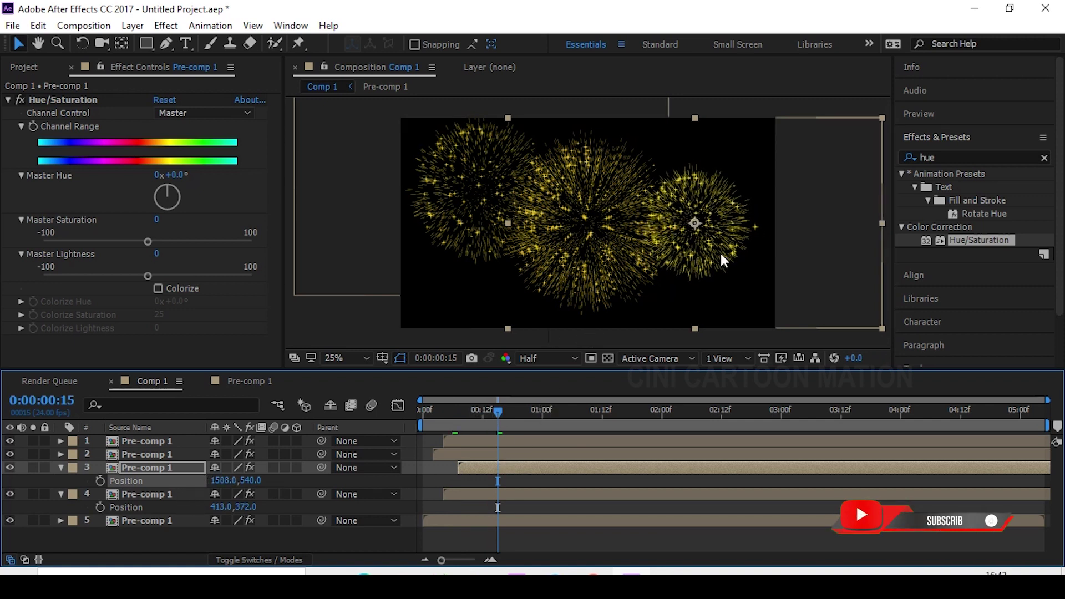
drag(715, 256, 725, 248)
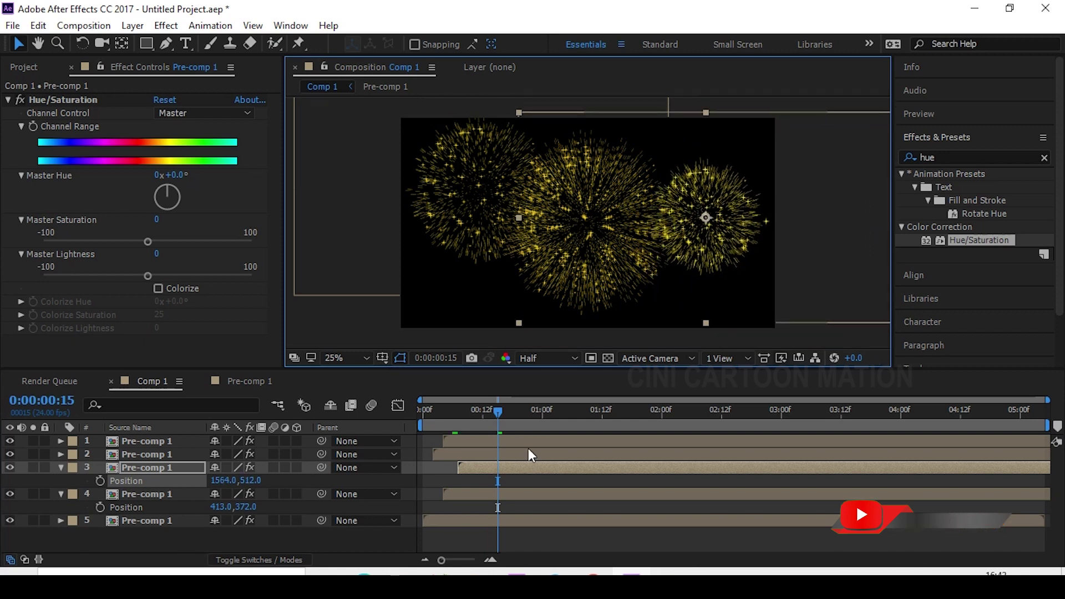
- Move layer 2's firework to the lower left and scale it to 74%
click(530, 455)
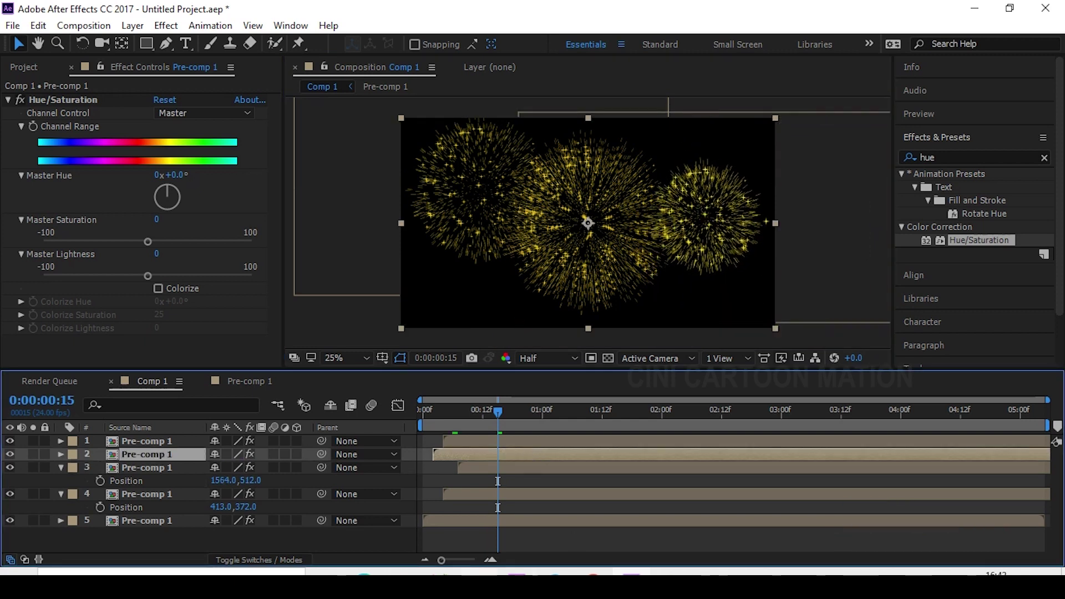
key(p)
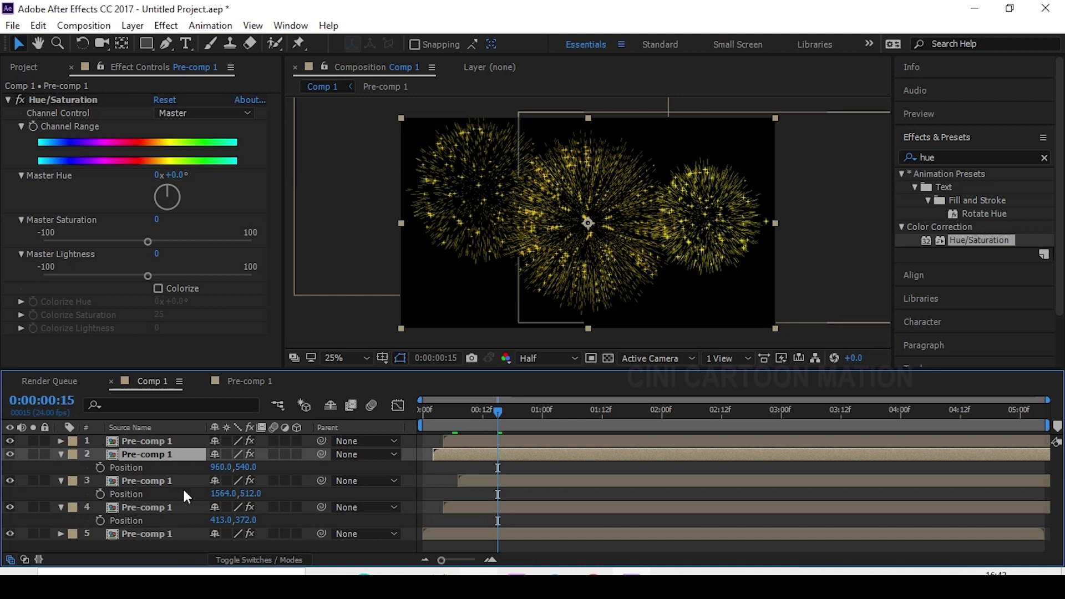
drag(247, 467, 474, 461)
drag(630, 283, 559, 283)
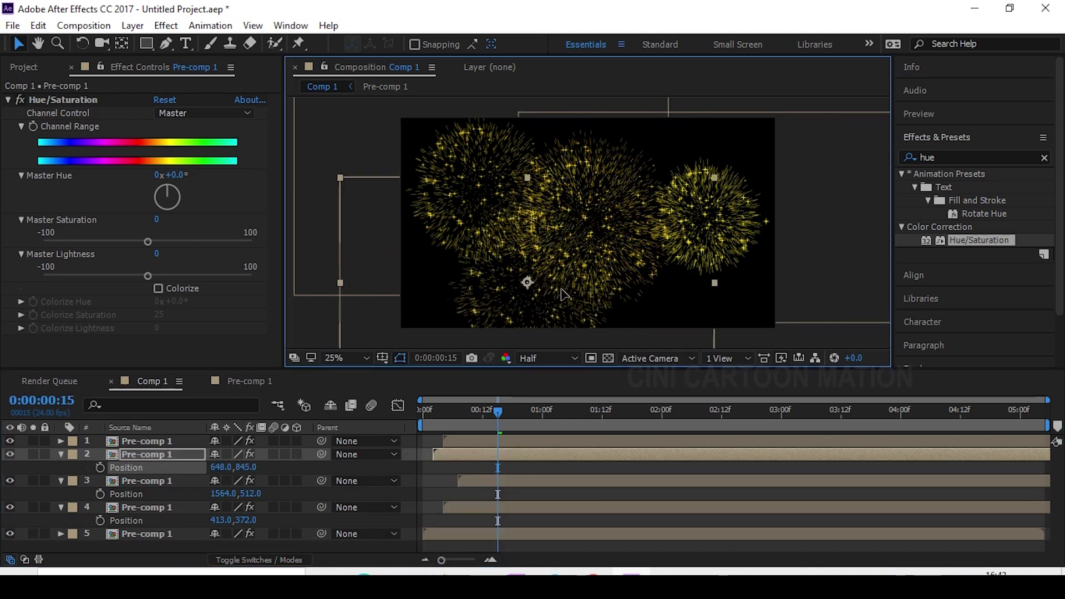
mouse_move(479, 572)
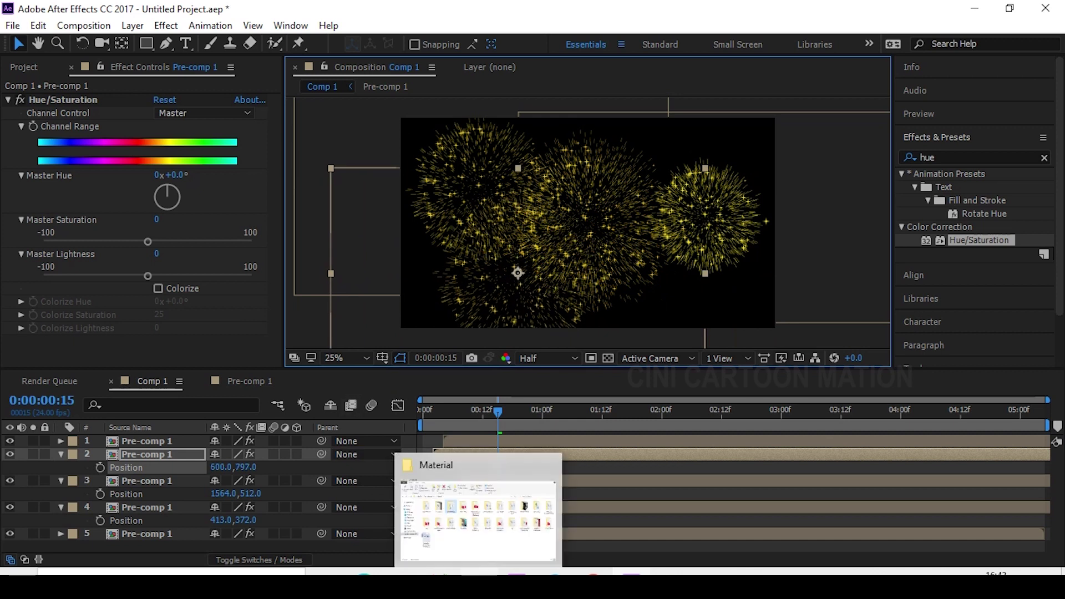
key(s)
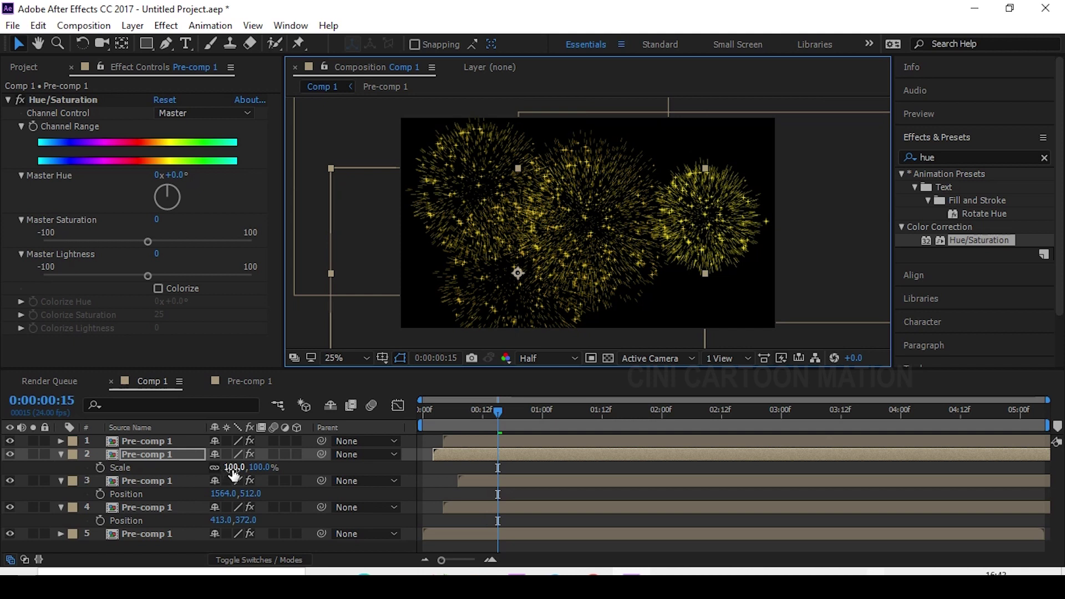
mouse_move(236, 468)
mouse_down()
mouse_move(190, 462)
mouse_move(202, 458)
mouse_up()
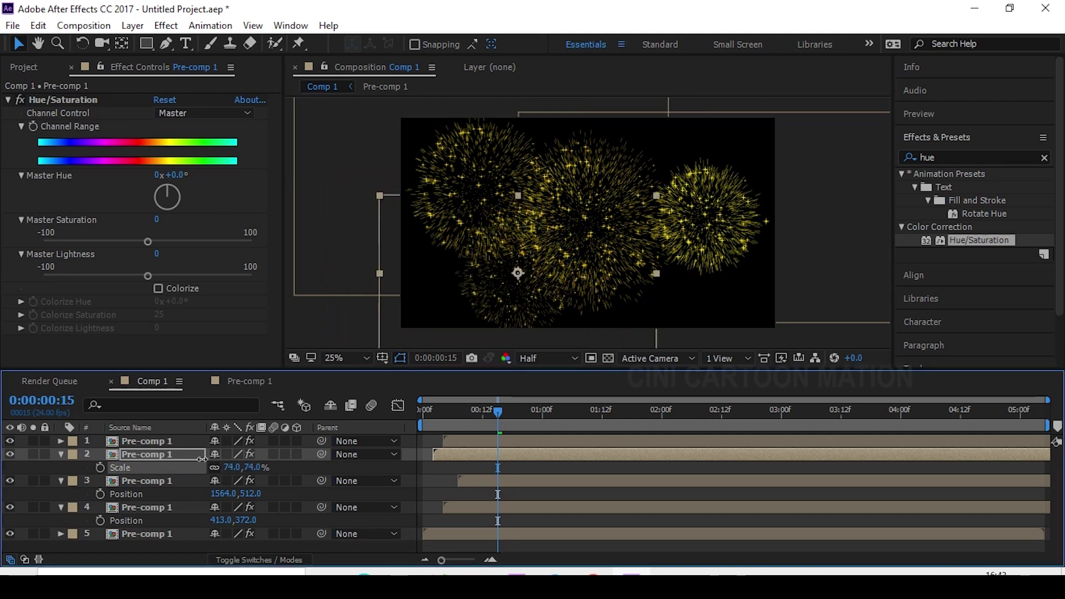
- Move layer 1's firework right and lower, to about 1283,783
click(471, 439)
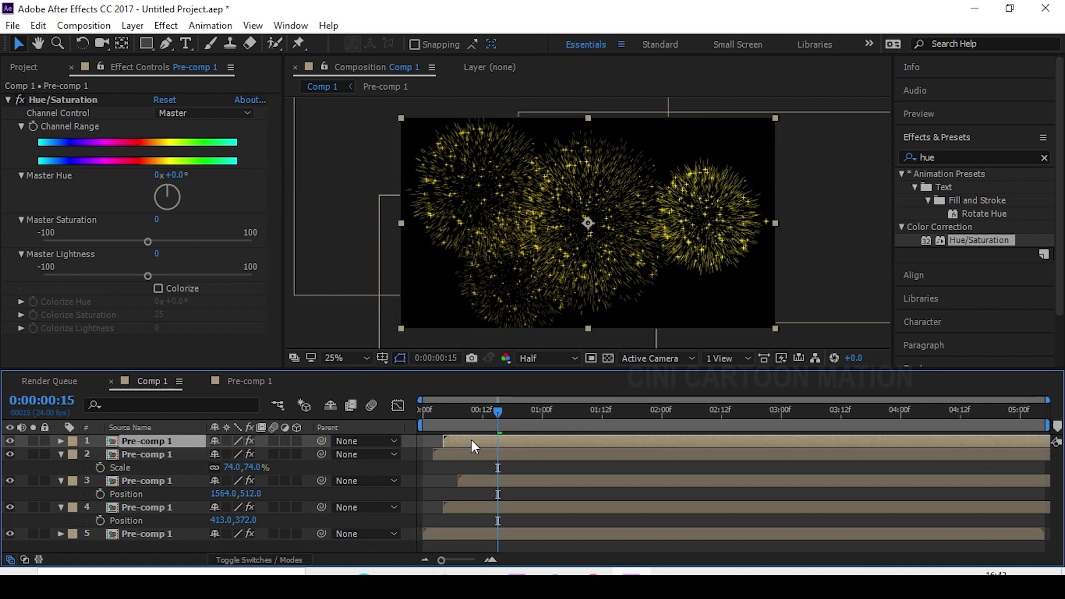
key(p)
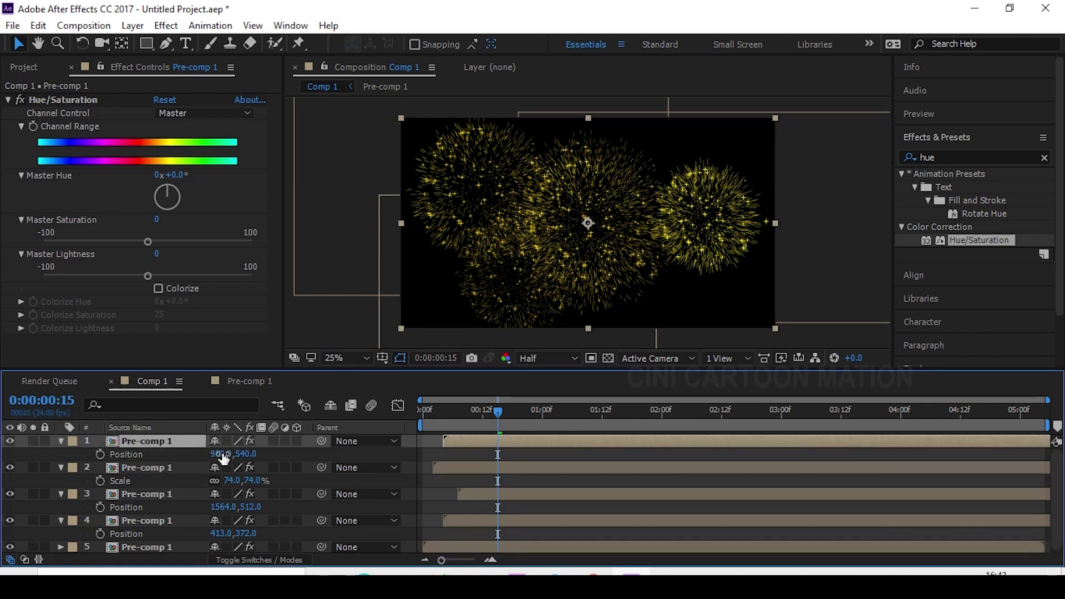
drag(224, 455, 477, 482)
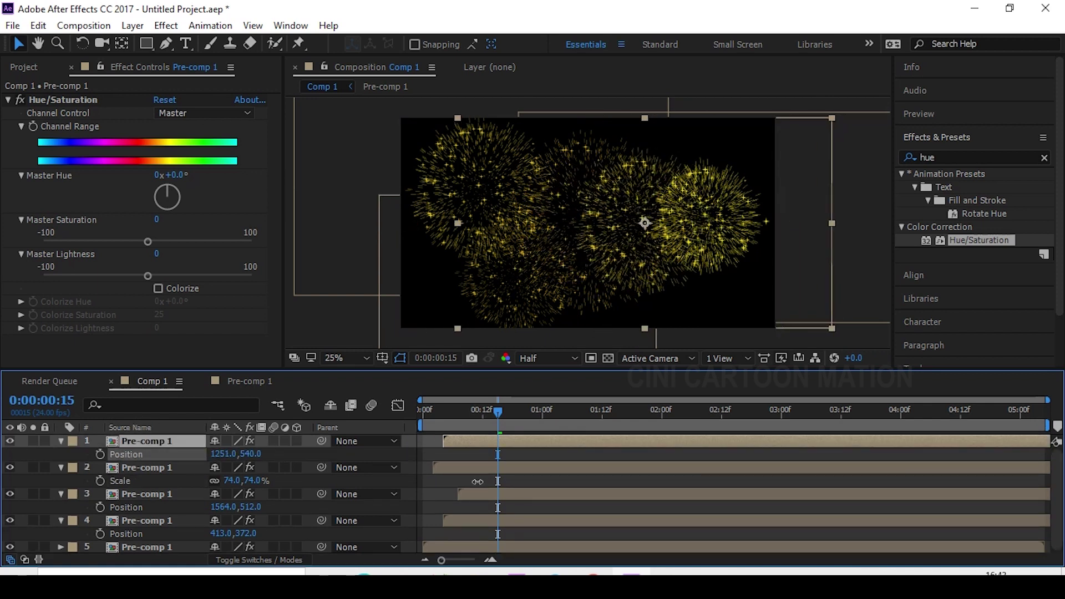
mouse_move(255, 455)
mouse_down()
mouse_move(415, 467)
mouse_move(516, 407)
mouse_up()
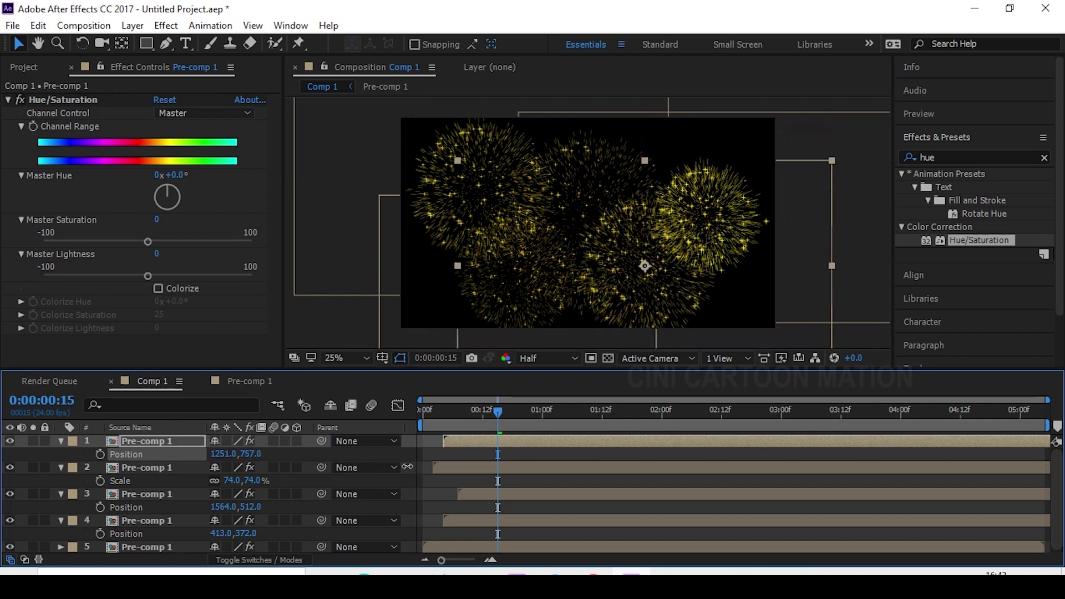
click(736, 211)
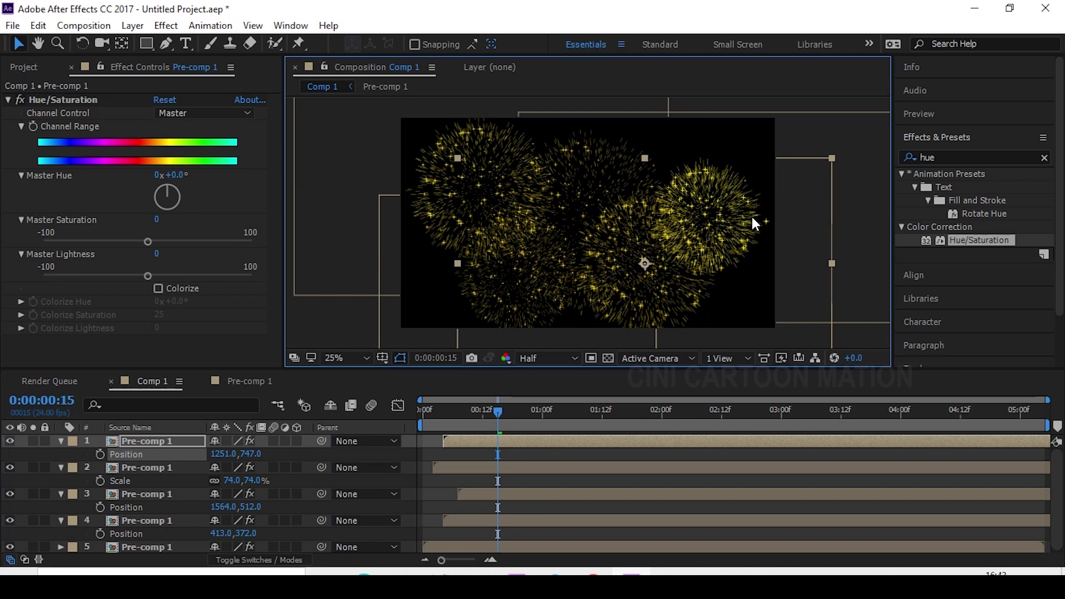
drag(751, 214, 756, 220)
- Move layer 3's firework up-left to 1528,392 and return to 0:00:00:00
click(736, 149)
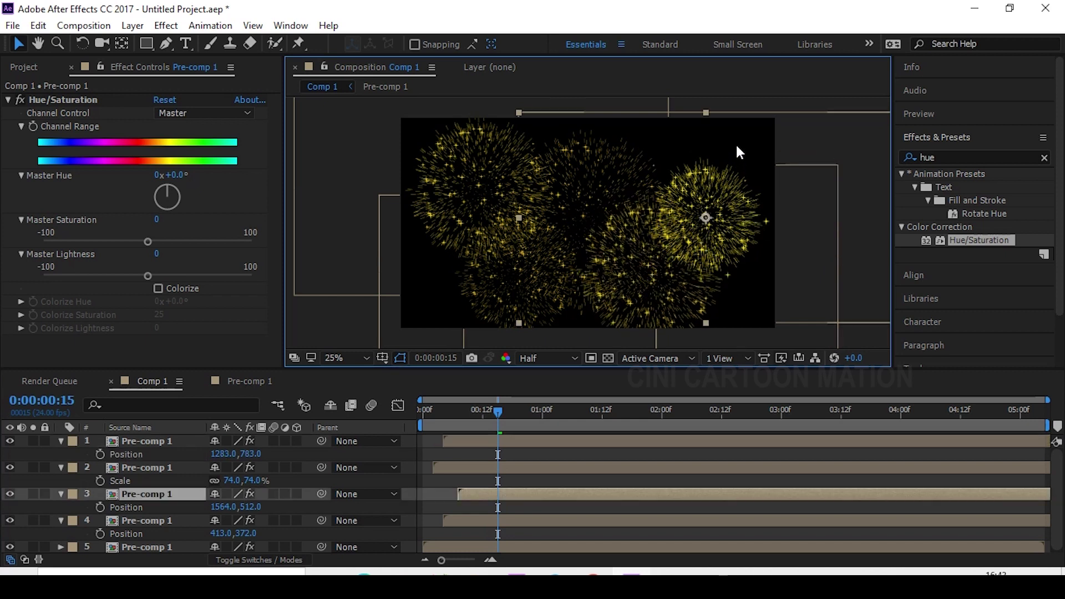
drag(715, 186, 707, 163)
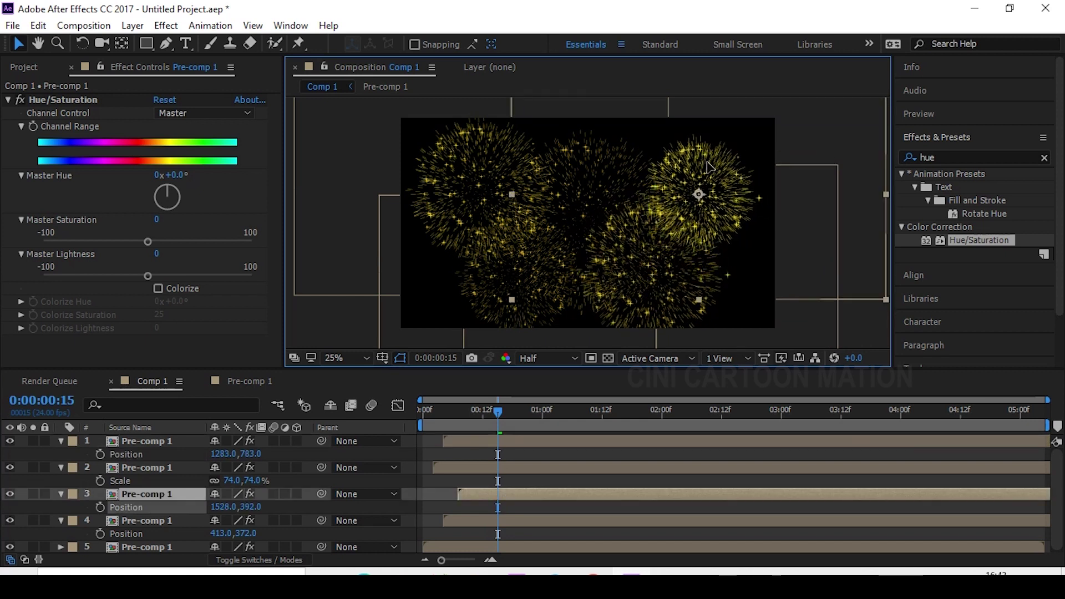
key(Return)
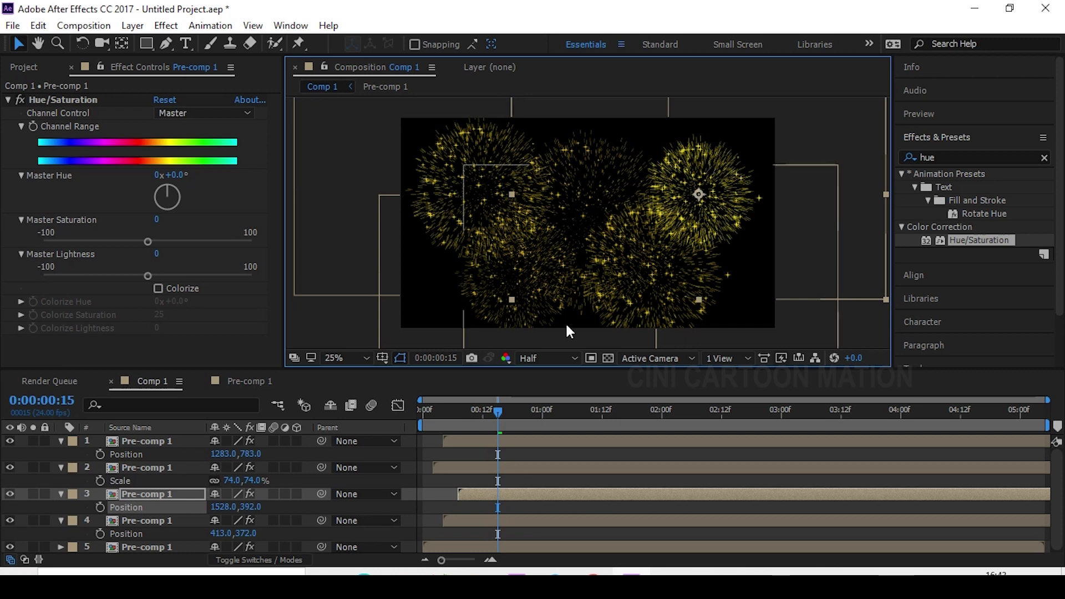
drag(483, 410, 401, 404)
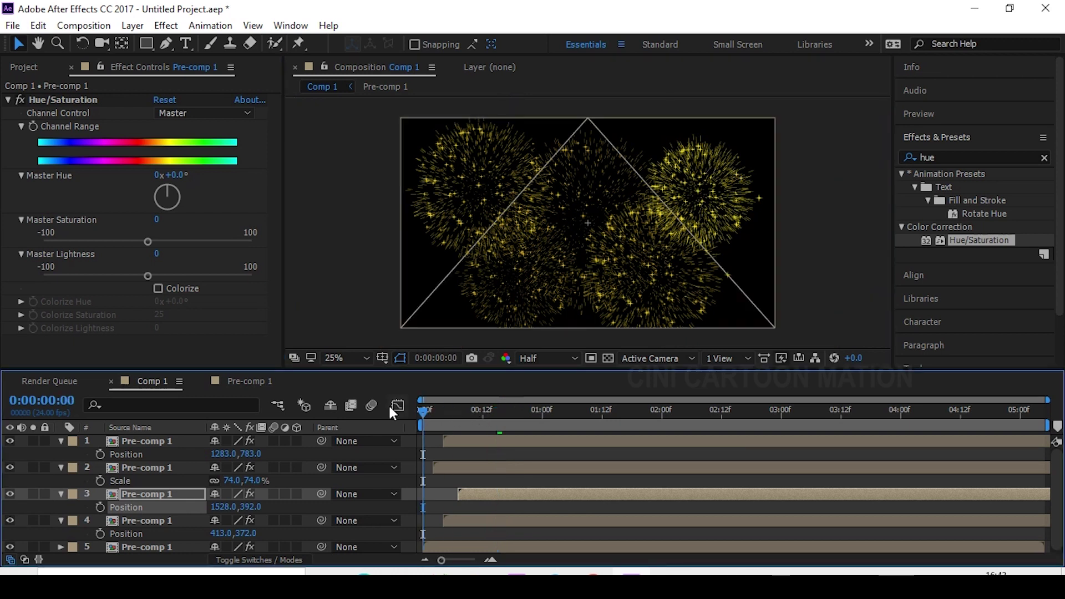
- Preview the fireworks, then start layer 2's burst about half a second later
key(space)
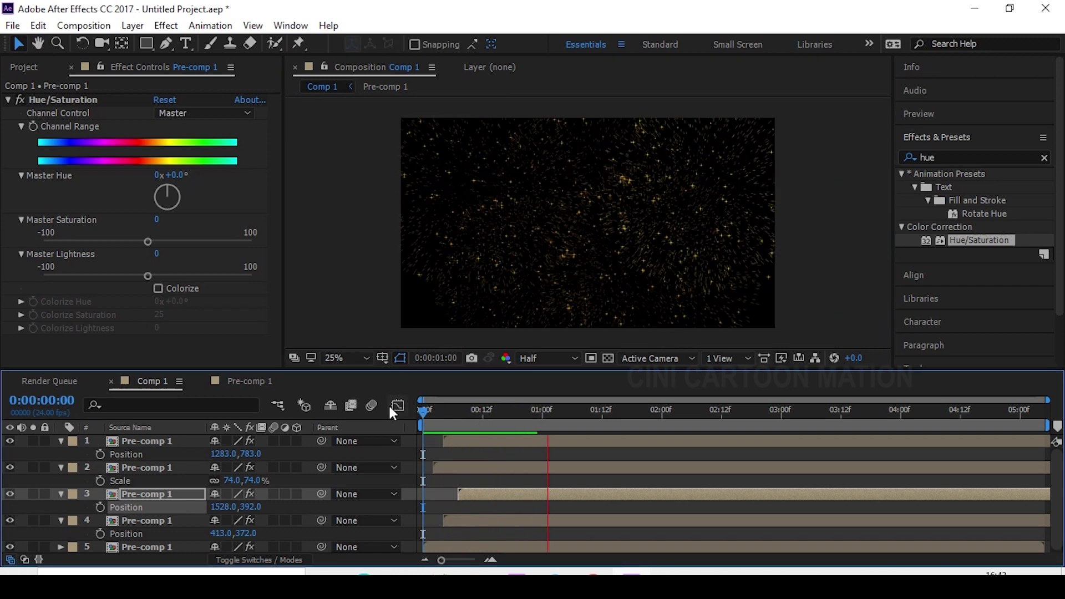
key(space)
drag(468, 417, 418, 416)
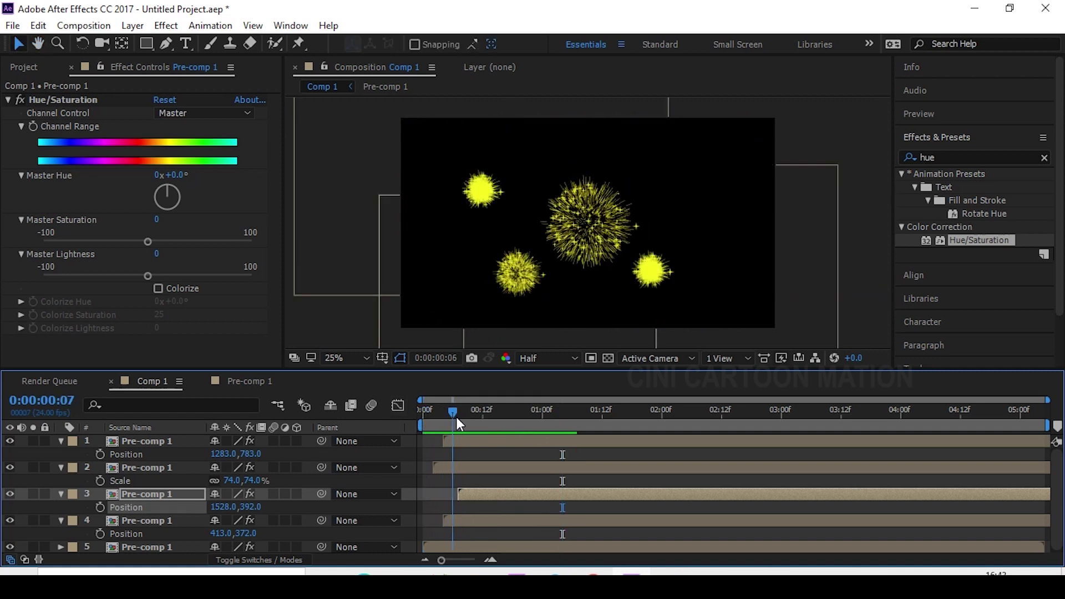
drag(462, 471, 512, 465)
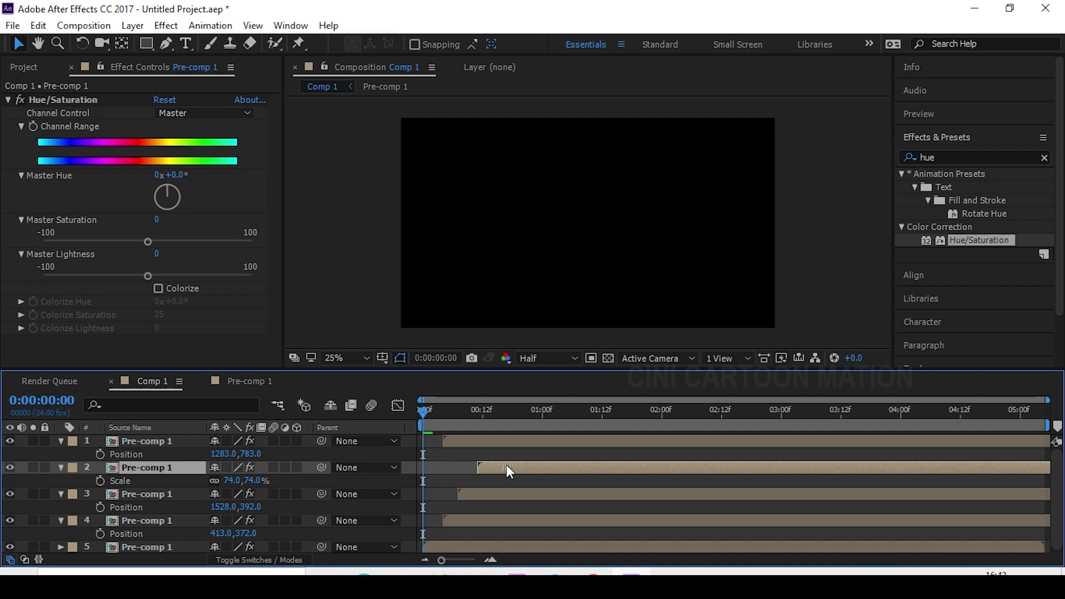
key(space)
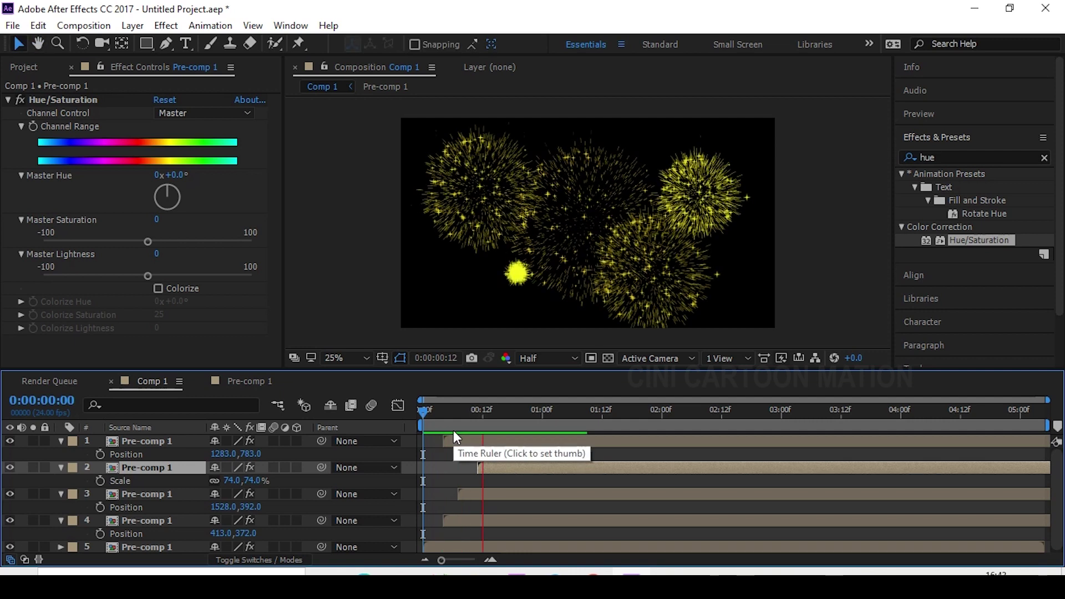
key(space)
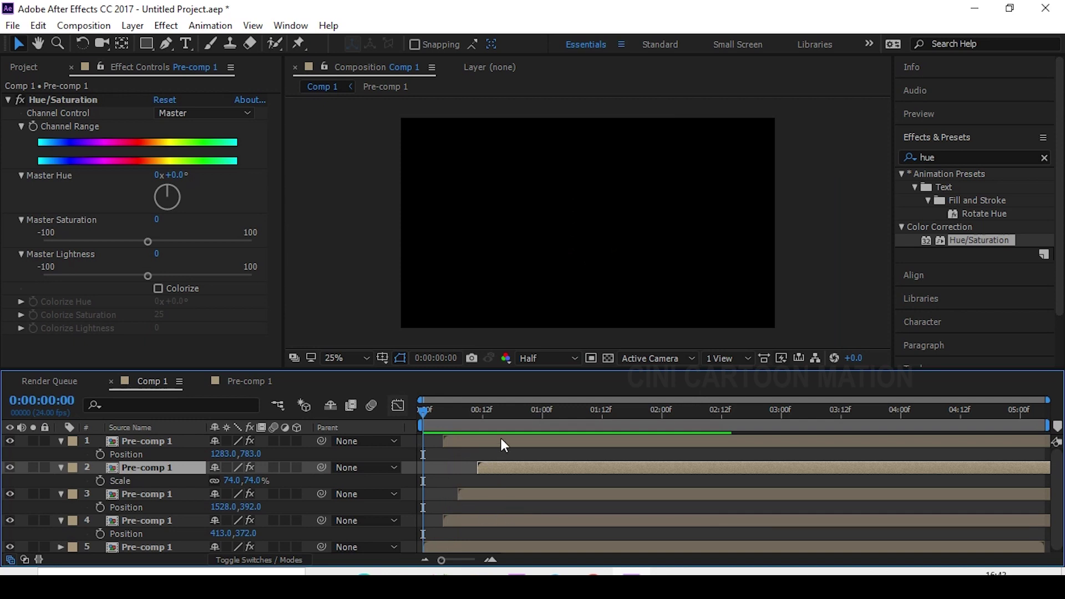
- Set layer 4's Master Hue to +47° (green) and layer 3's to -42° (red)
click(522, 410)
click(468, 524)
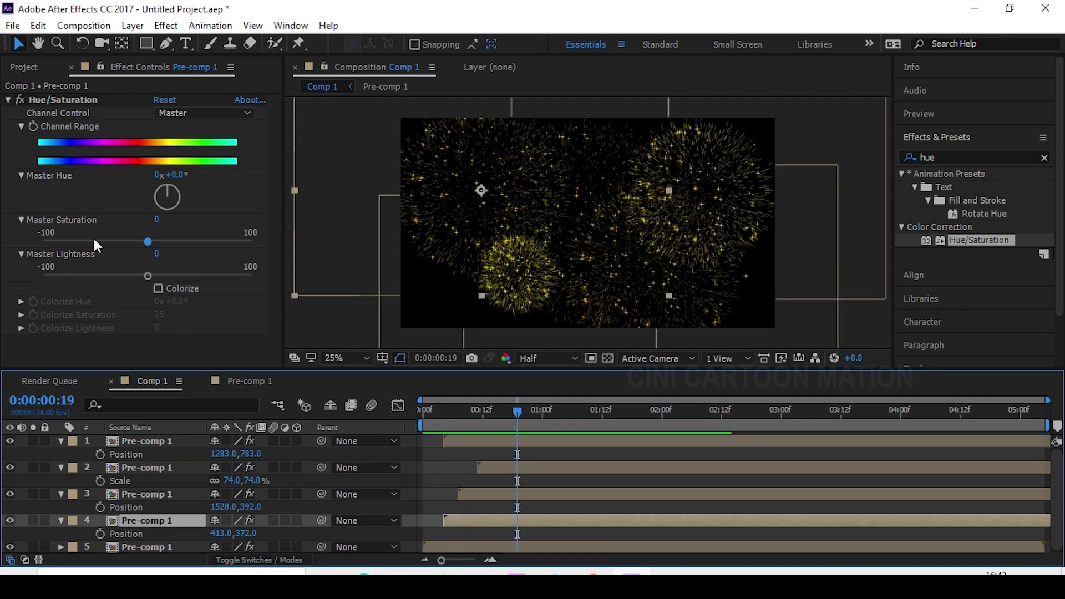
drag(175, 174, 228, 186)
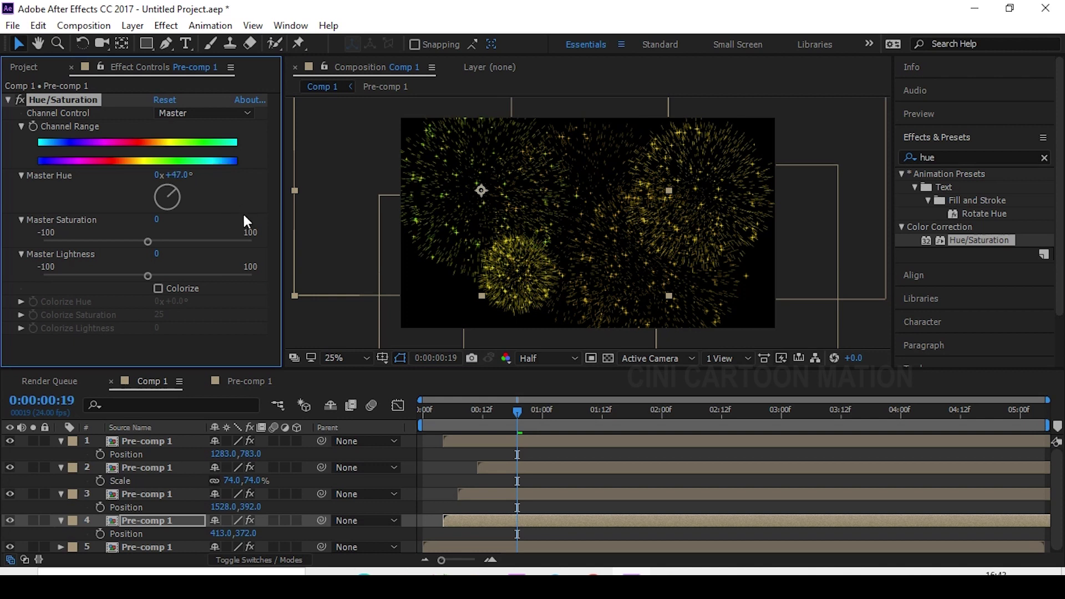
drag(511, 410, 489, 409)
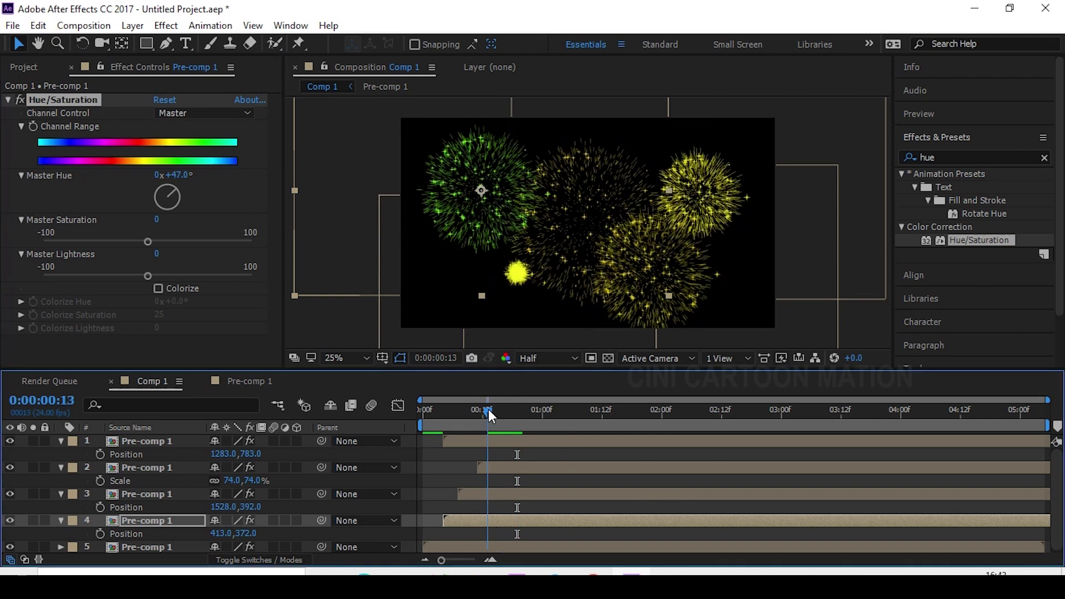
click(511, 494)
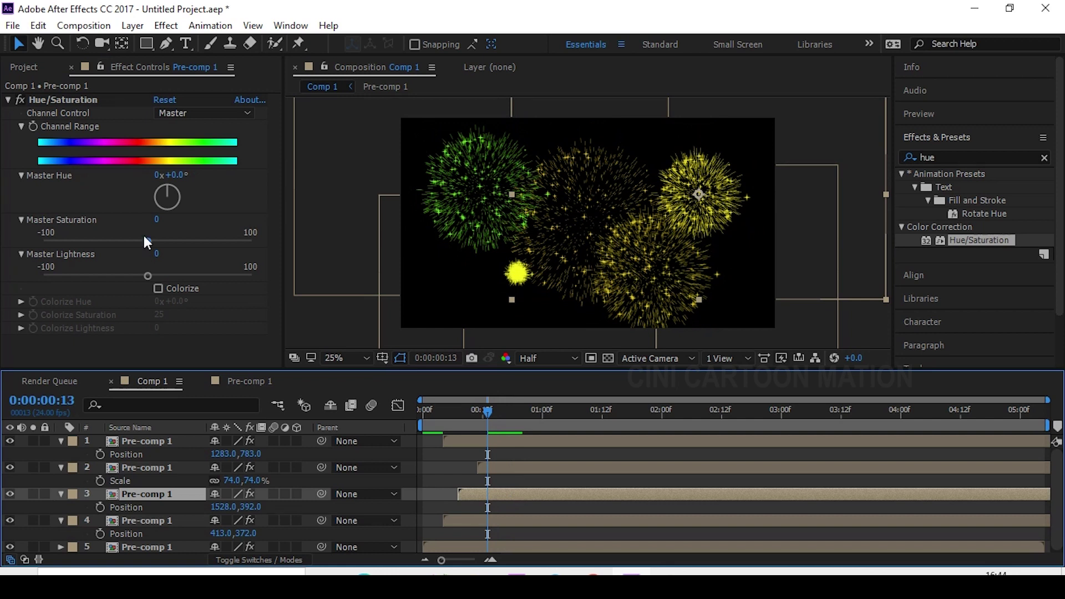
mouse_move(172, 174)
mouse_down()
mouse_move(191, 176)
mouse_move(144, 180)
mouse_up()
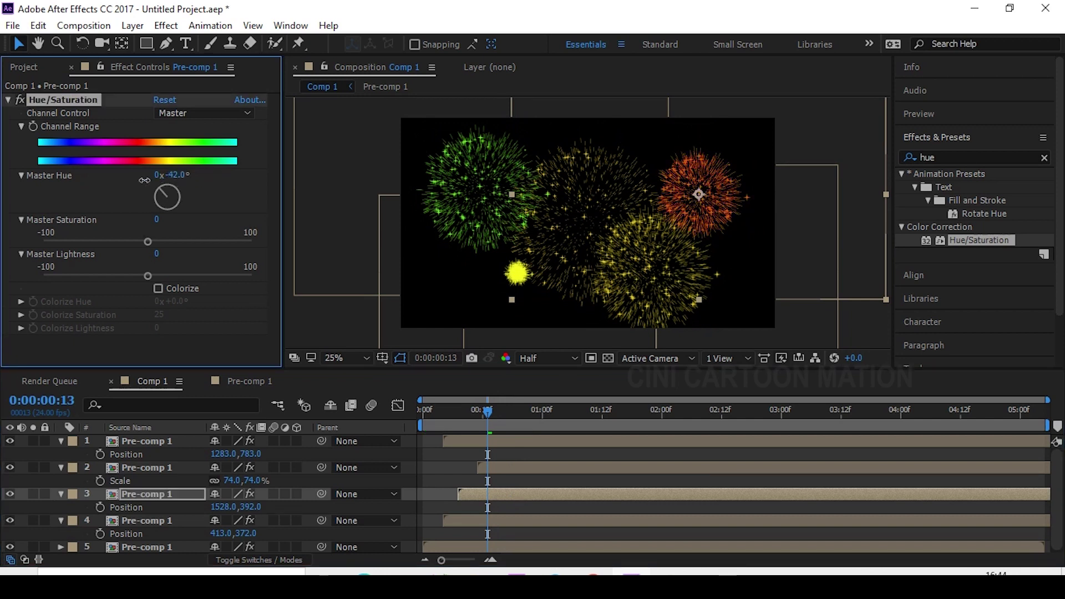
- Set layer 1's Master Hue to -121° for a purple burst, then preview
click(457, 442)
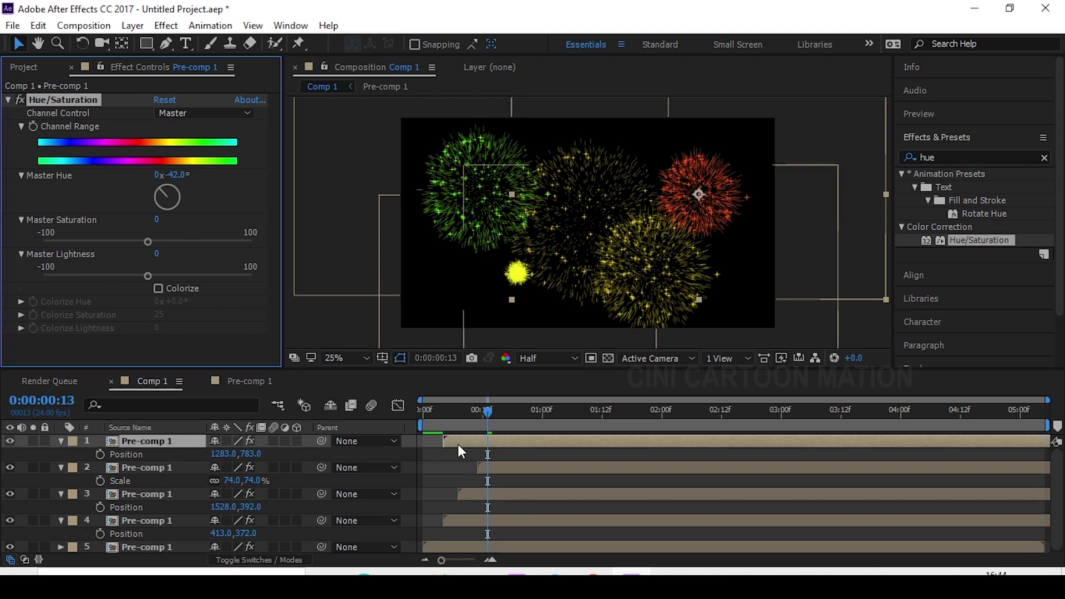
click(454, 409)
drag(455, 410, 464, 409)
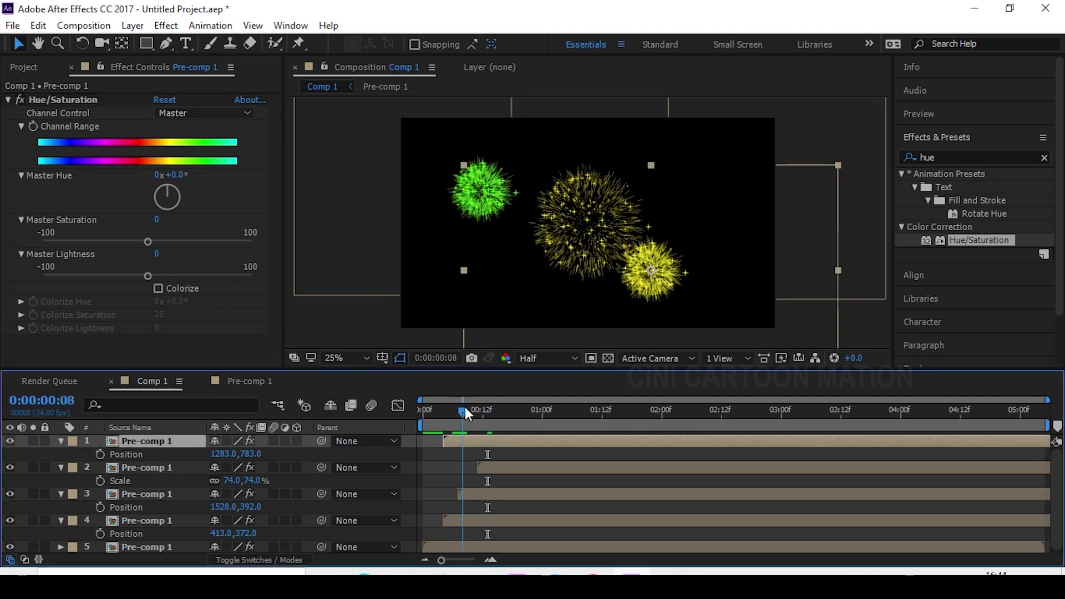
drag(159, 177, 221, 177)
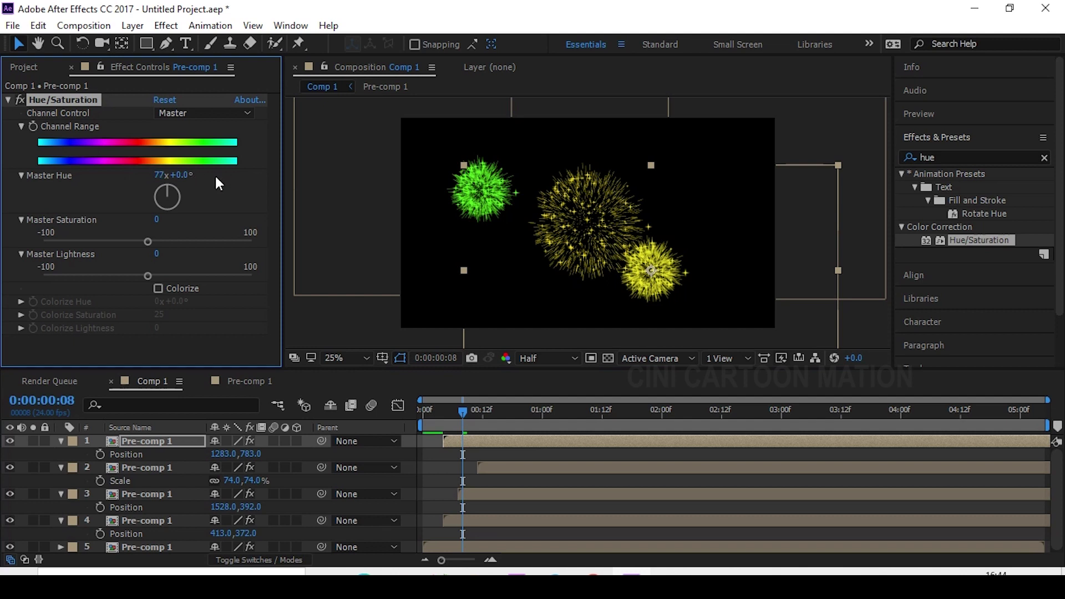
key(ctrl+z)
mouse_move(181, 175)
mouse_down()
mouse_move(201, 178)
mouse_move(98, 185)
mouse_up()
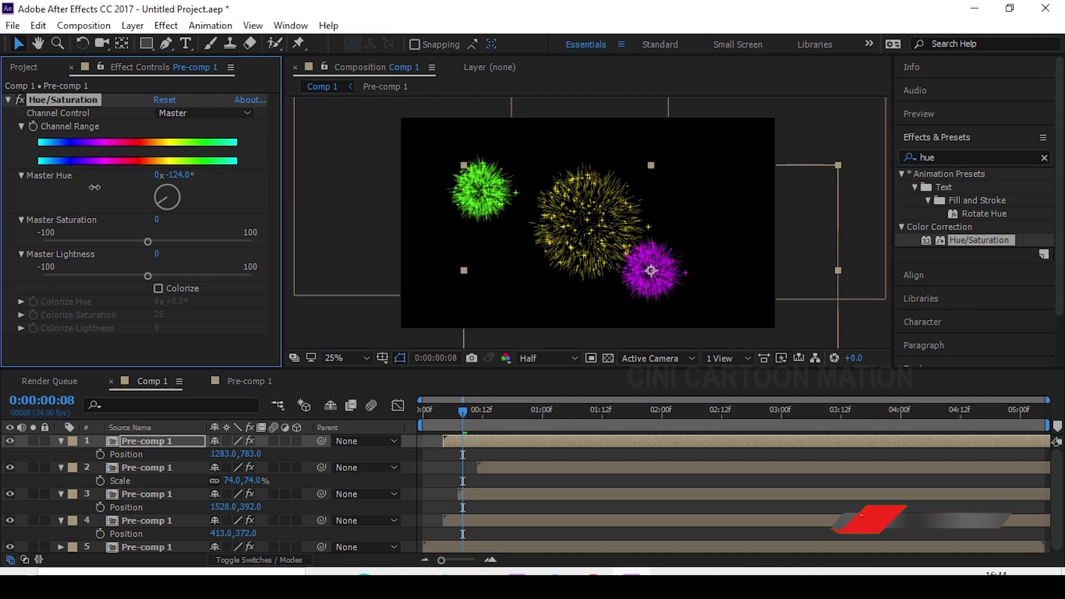
drag(97, 185, 86, 188)
drag(494, 414, 542, 414)
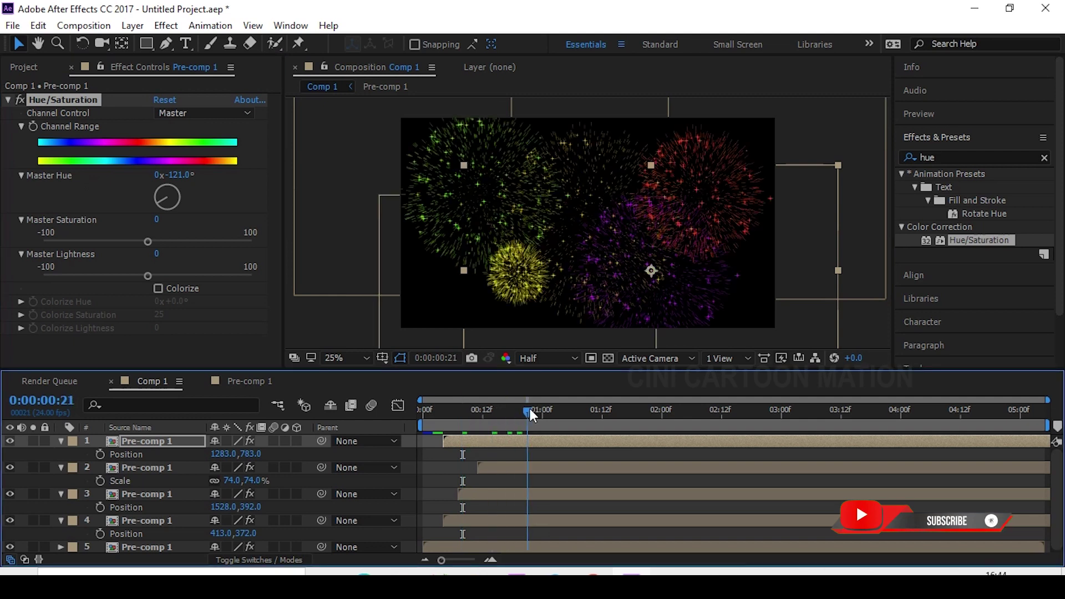
key(space)
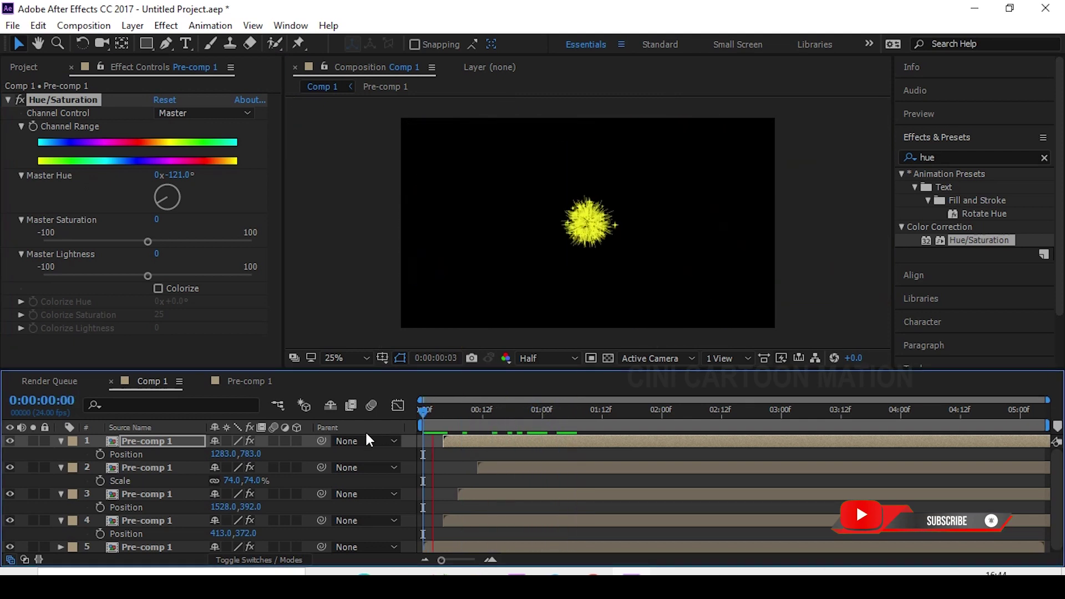
- Delay layer 4's burst slightly, start layer 2 earlier near frame 8, and preview
key(space)
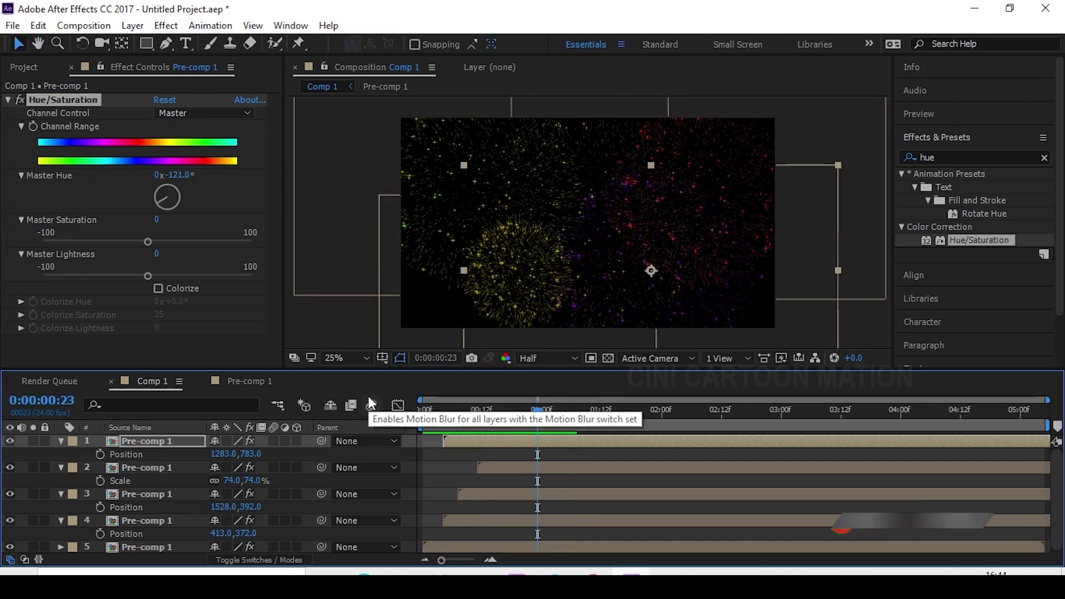
key(Home)
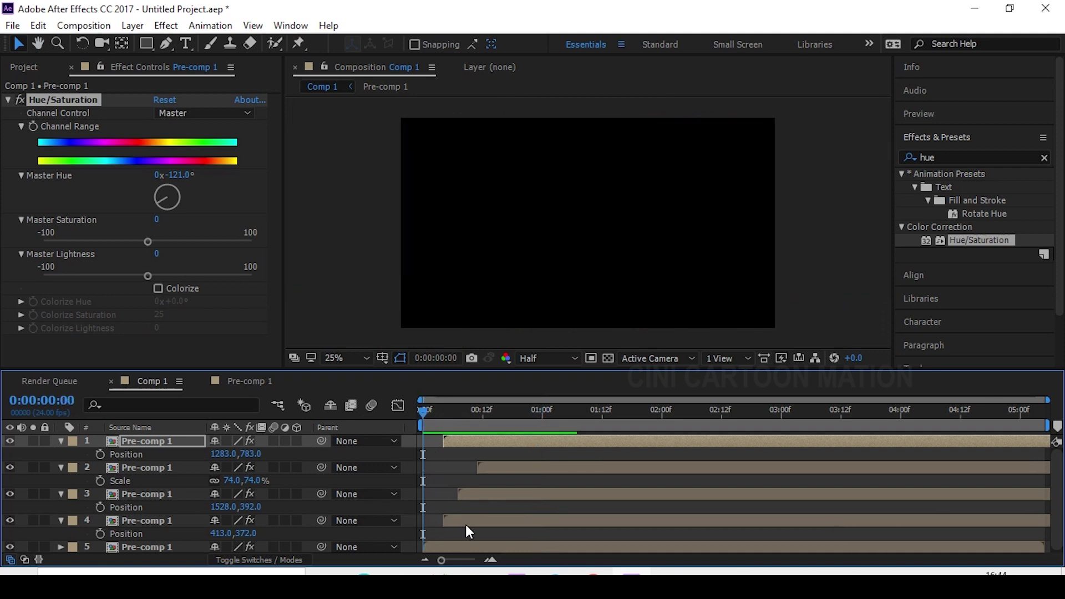
drag(465, 524, 474, 526)
click(481, 496)
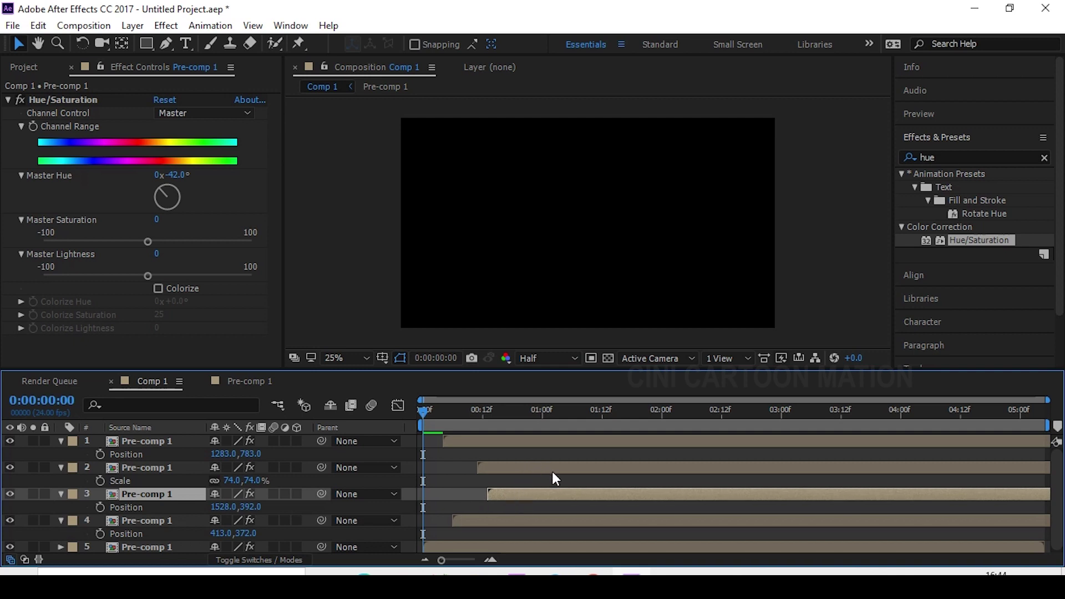
drag(551, 470, 507, 442)
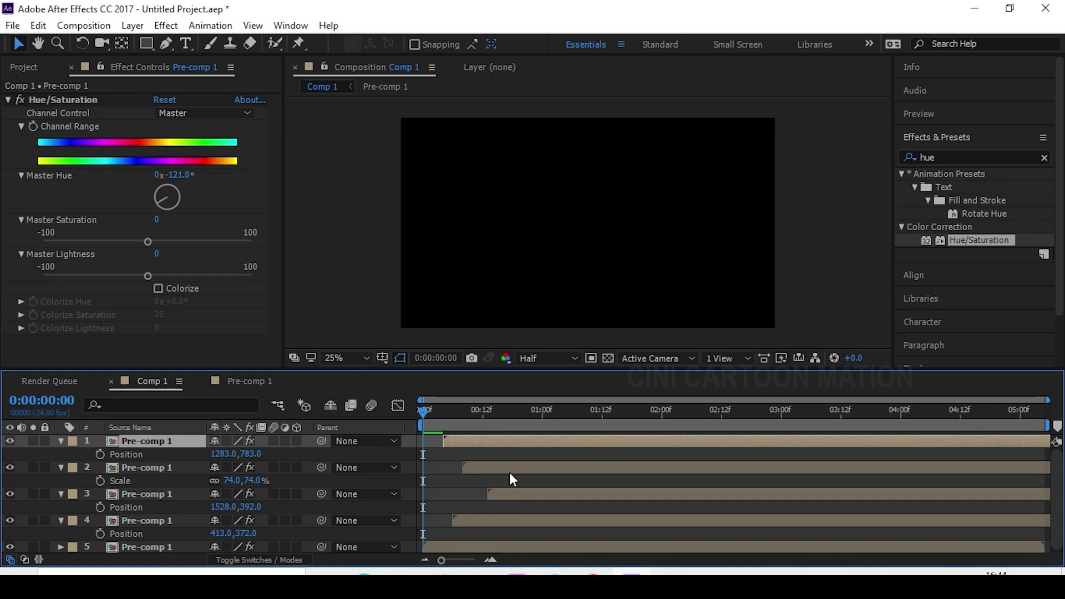
key(space)
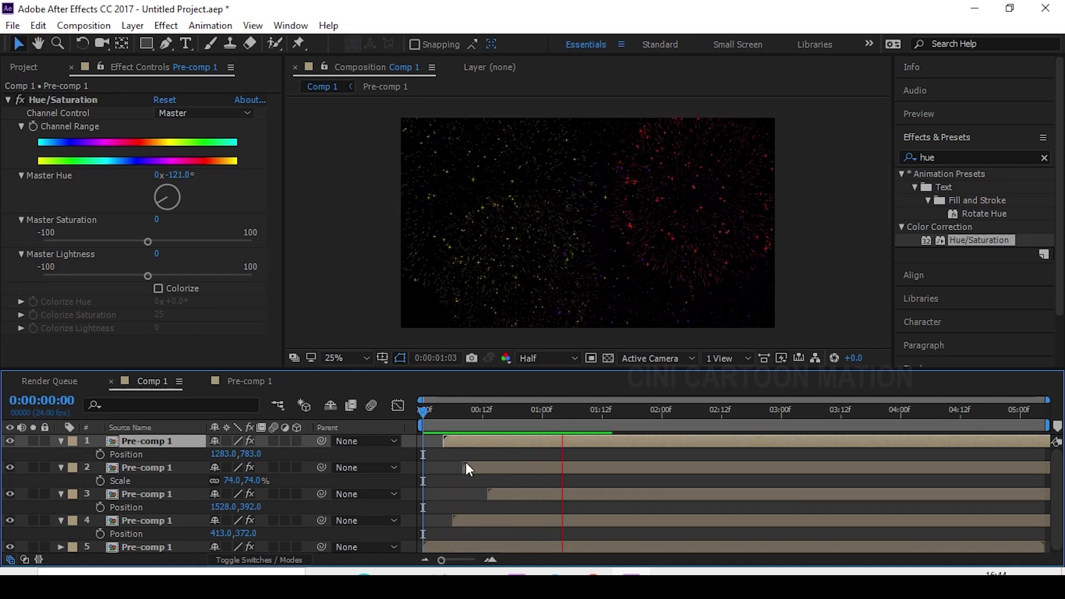
click(132, 439)
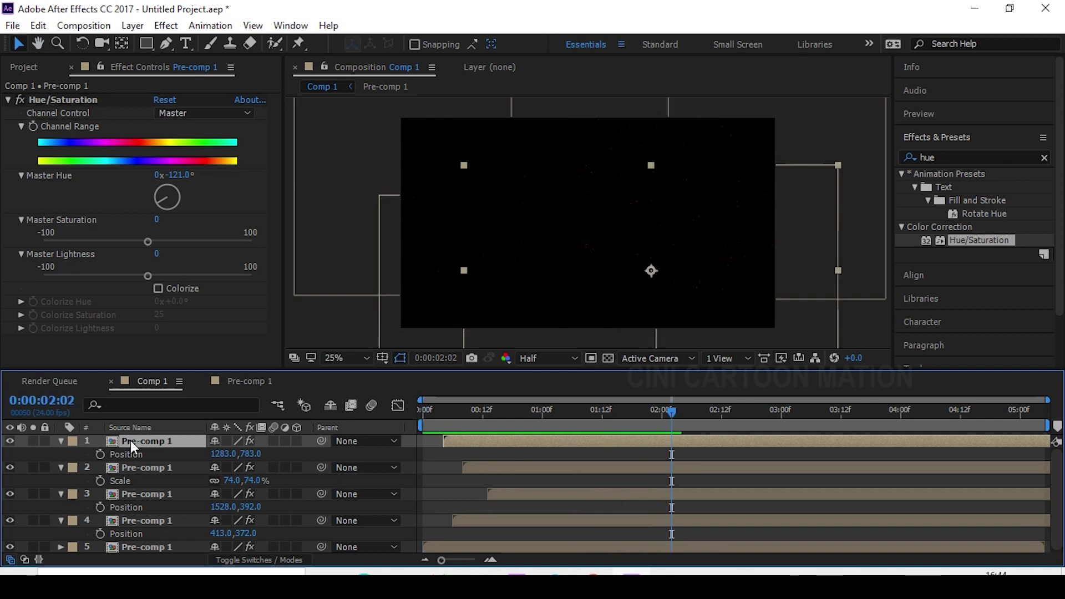
- Collapse the Position and Scale rows on layers 1–4 and deselect all layers
key(p)
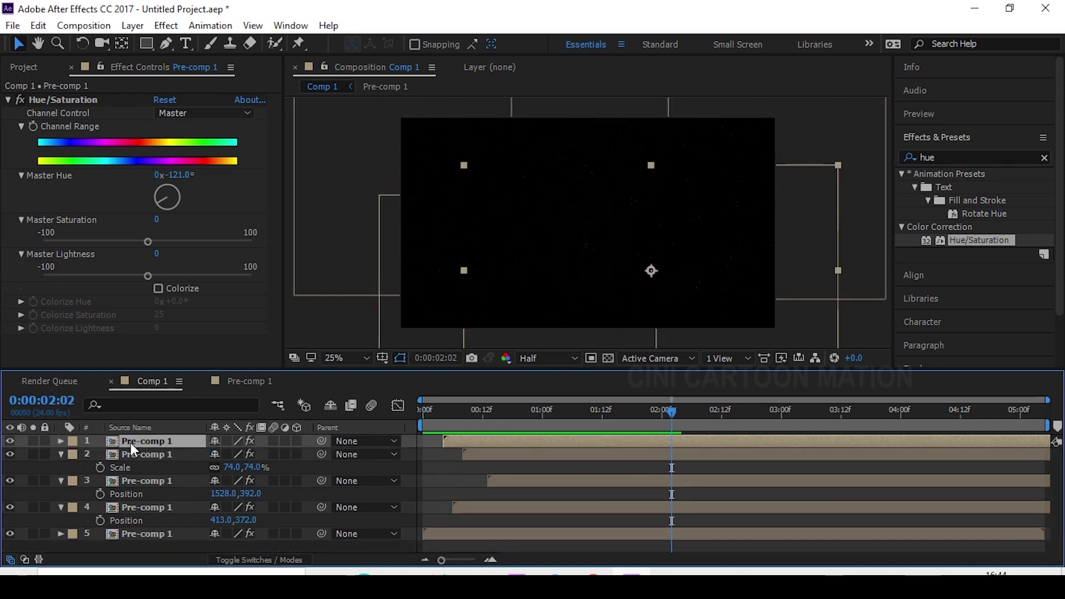
click(135, 456)
key(s)
click(137, 466)
key(p)
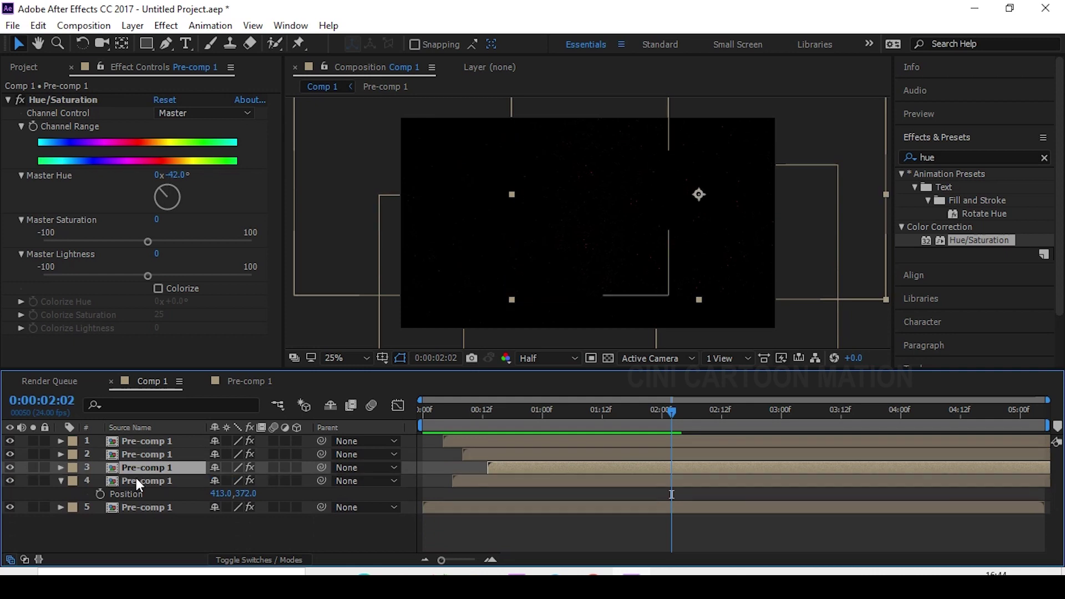
click(140, 481)
key(p)
click(239, 507)
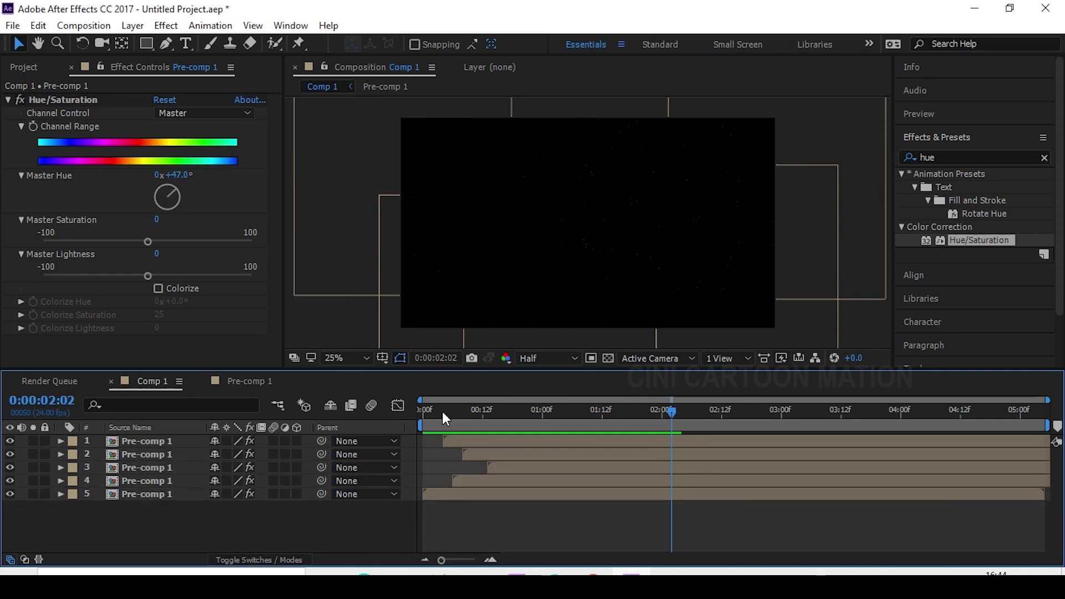
drag(142, 527, 181, 445)
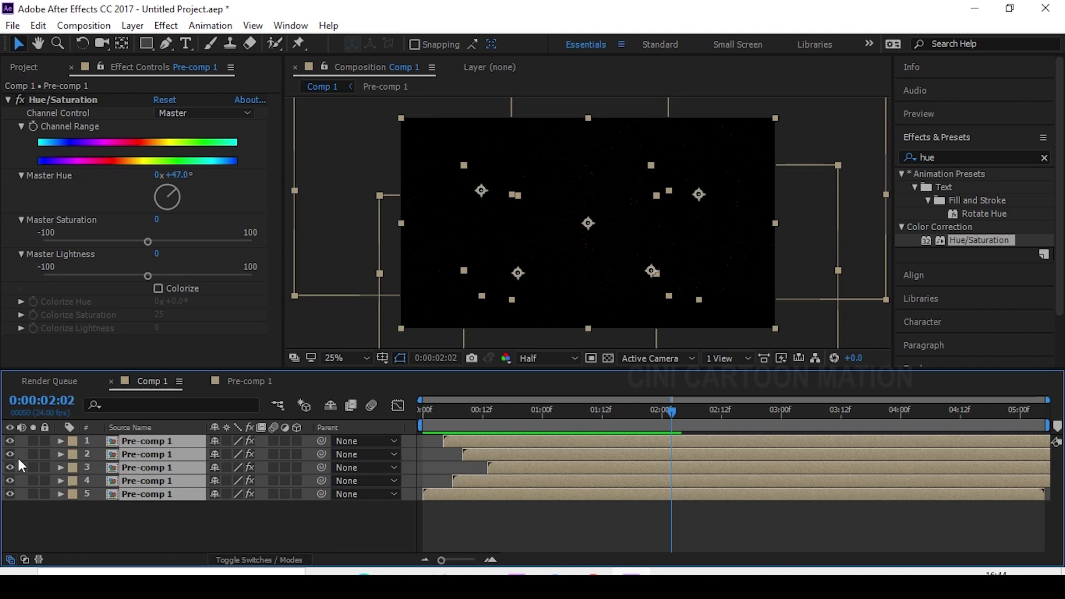
click(45, 525)
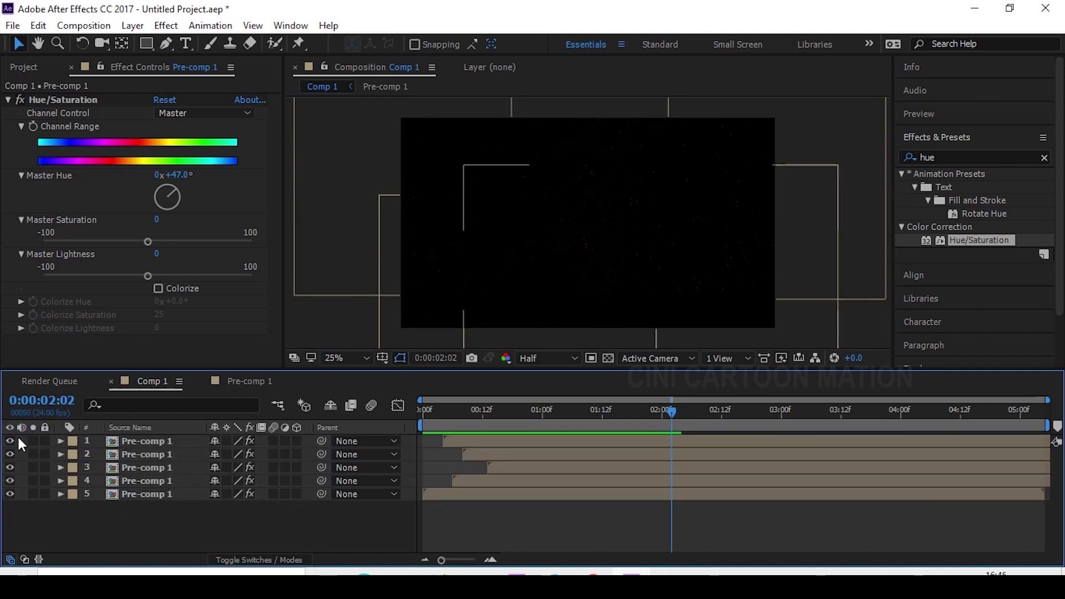
- Hide all five Pre-comp 1 layers and move the playhead to 0:00:00:08
click(10, 441)
click(9, 454)
click(10, 481)
click(10, 468)
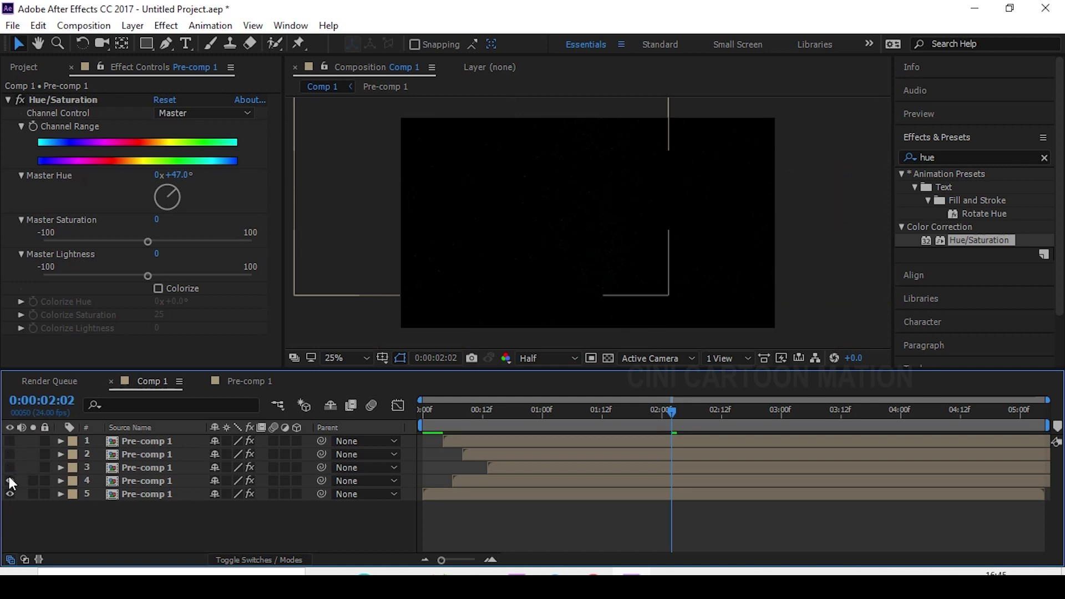
click(10, 494)
drag(473, 405, 466, 420)
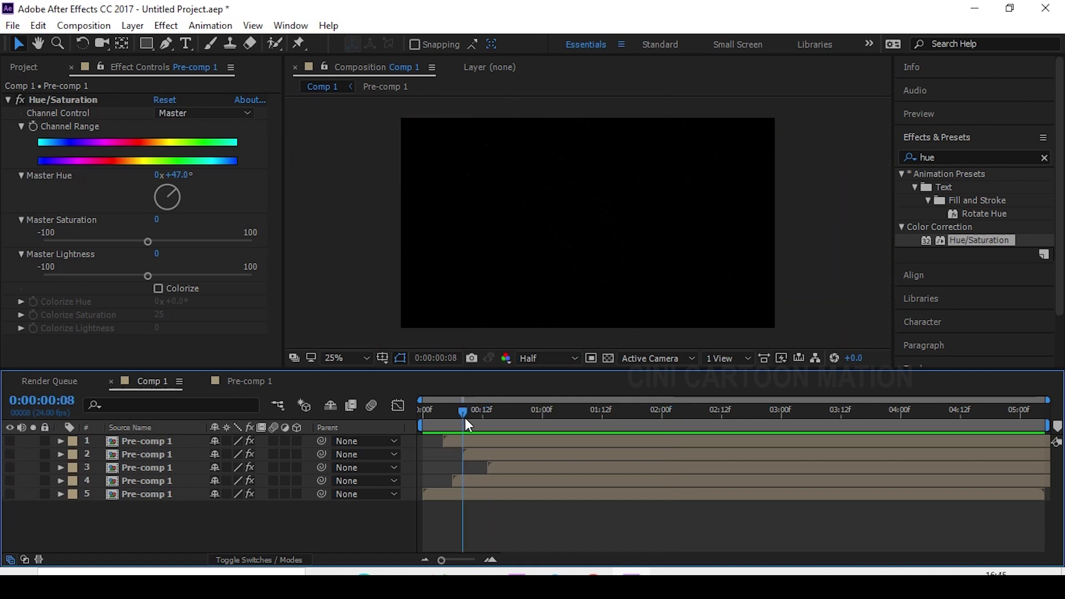
- Add a new black solid layer, Black Solid 2, to Comp 1
right_click(238, 512)
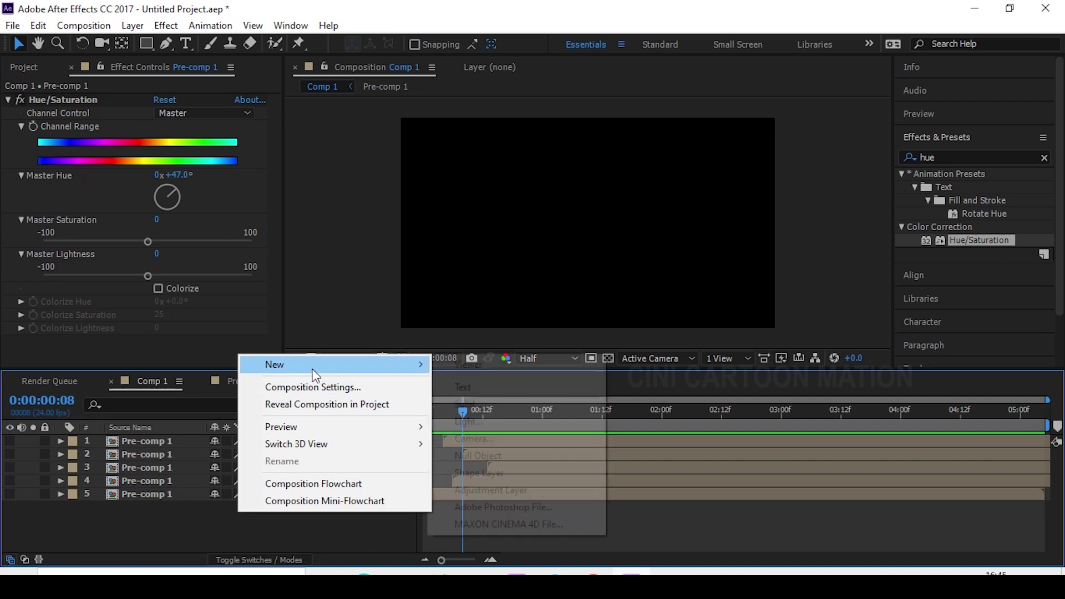
mouse_move(308, 364)
click(477, 408)
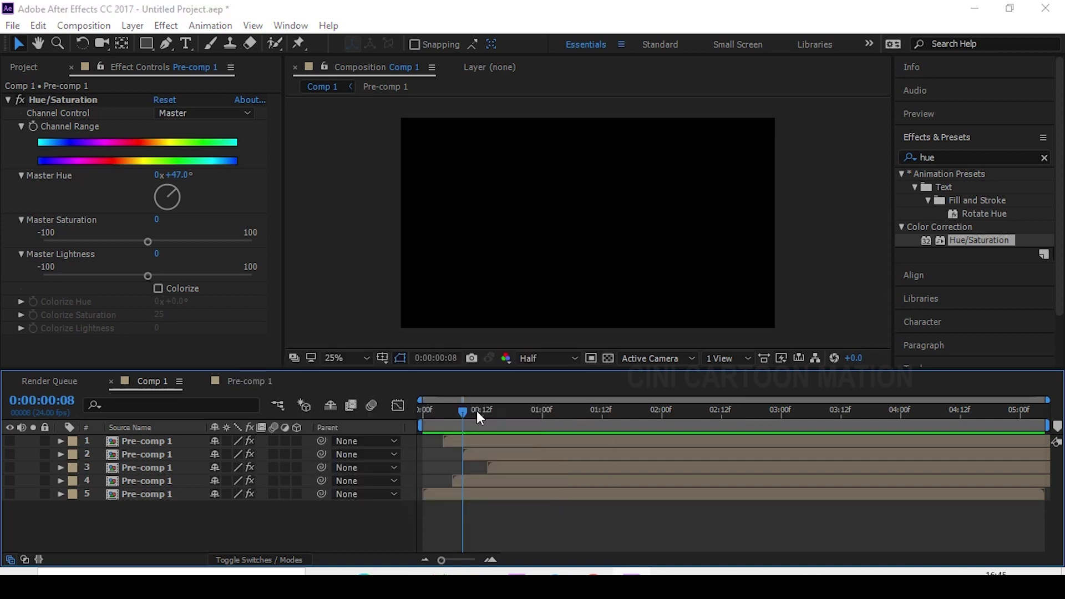
click(578, 426)
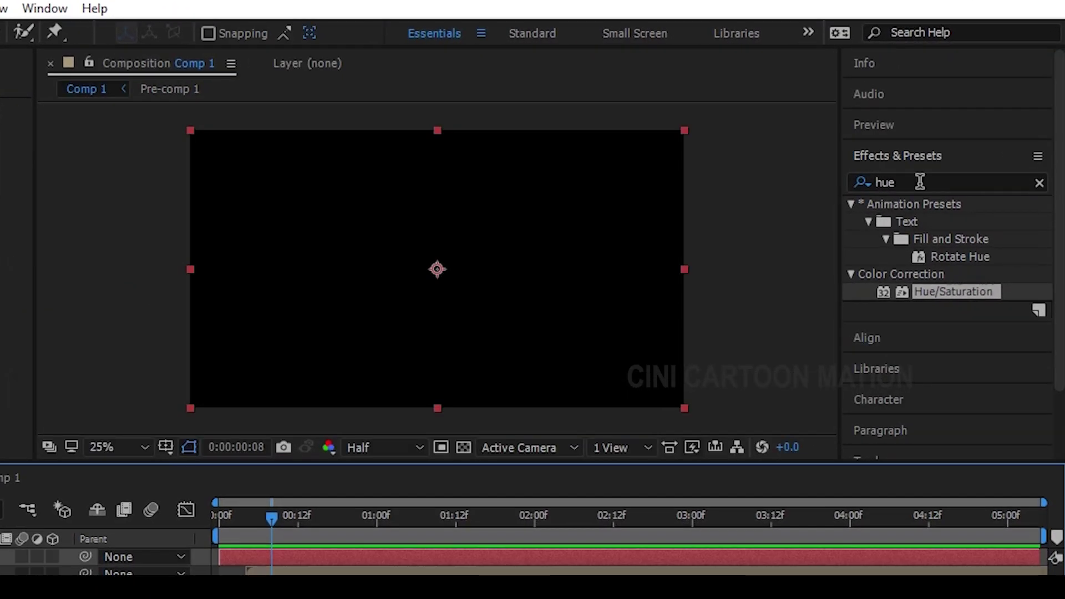
- Apply Gradient Ramp, found by searching 'gradi', to Black Solid 2
click(876, 176)
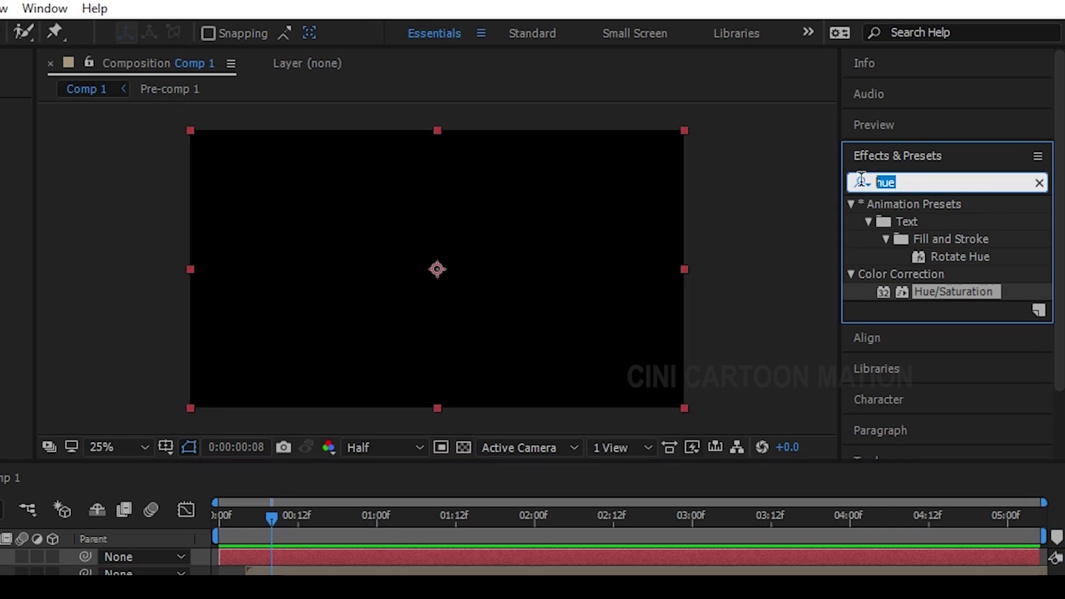
text(gra)
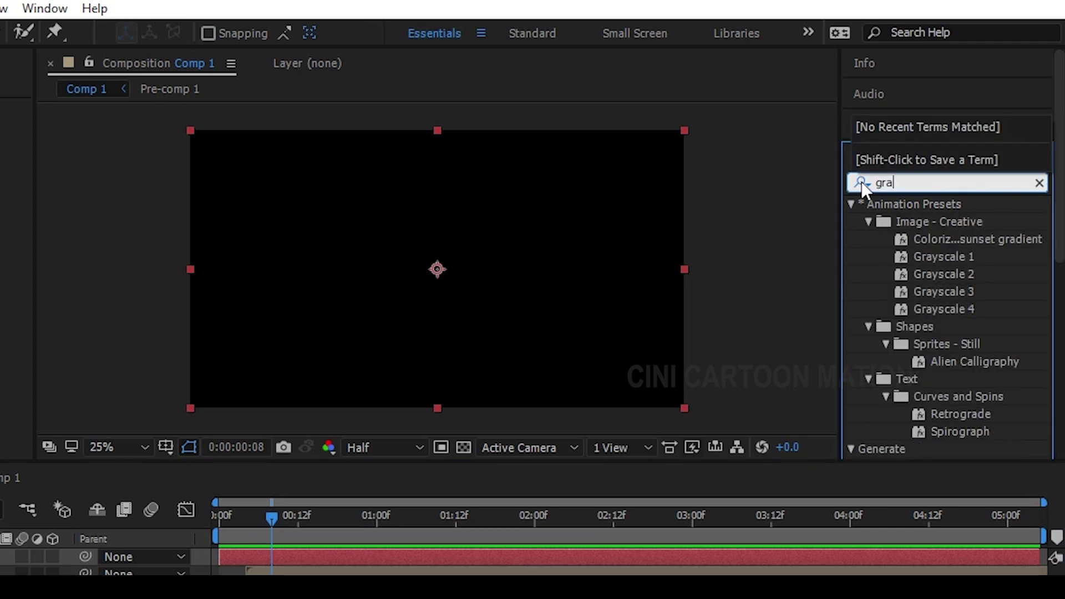
text(di)
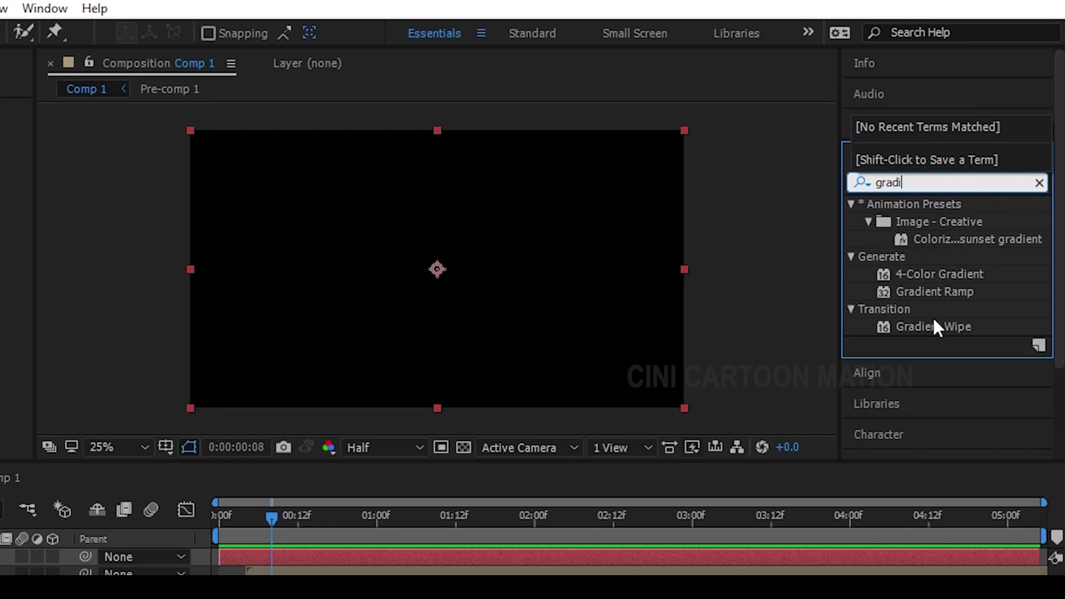
click(943, 324)
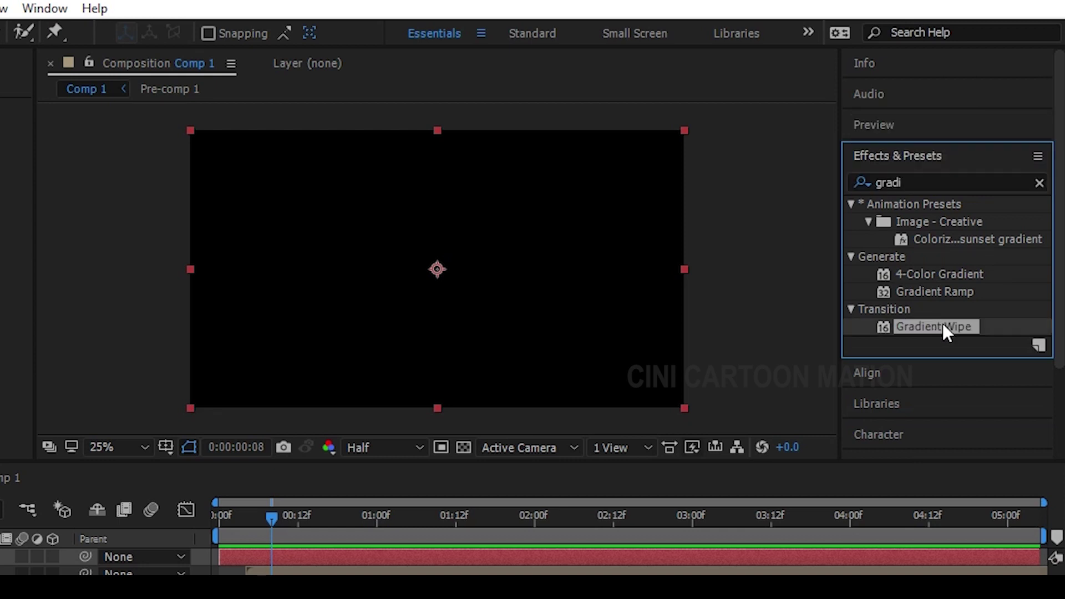
click(974, 290)
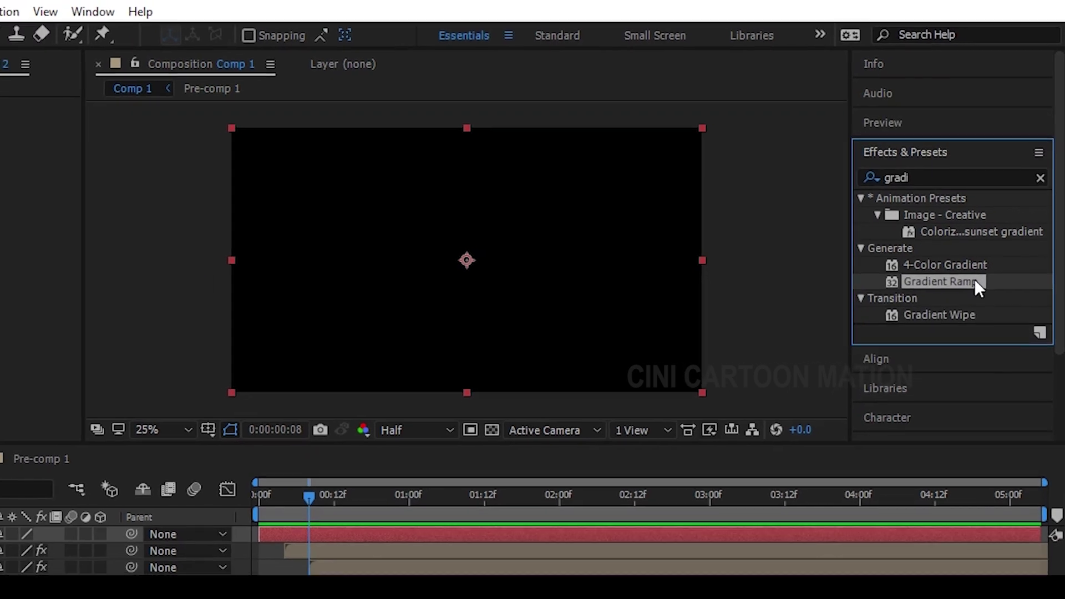
drag(943, 281, 637, 234)
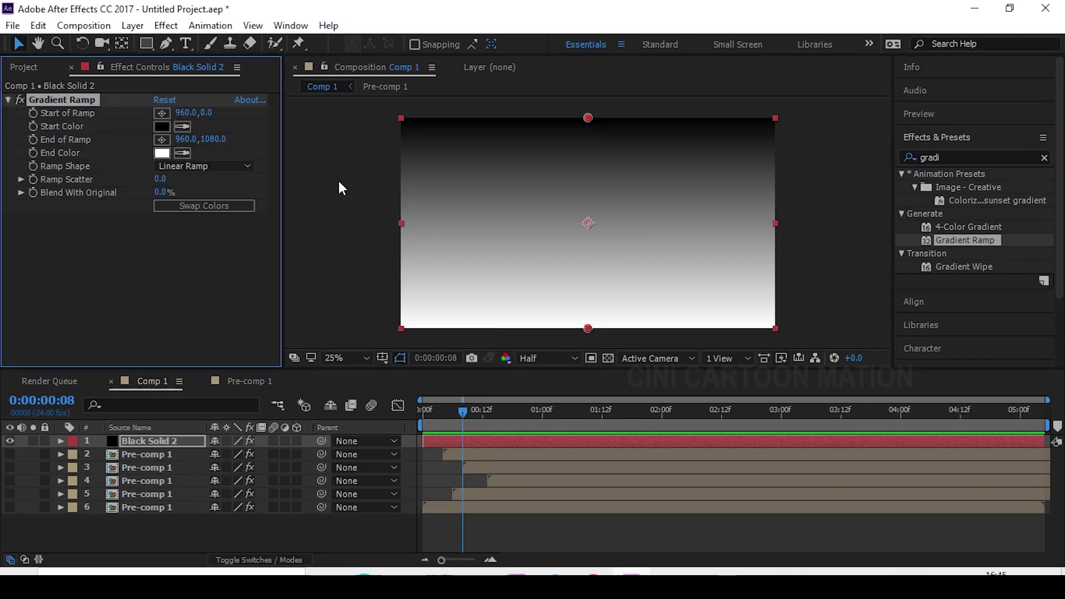
- Set the Gradient Ramp Start Color to a dark blue
click(160, 126)
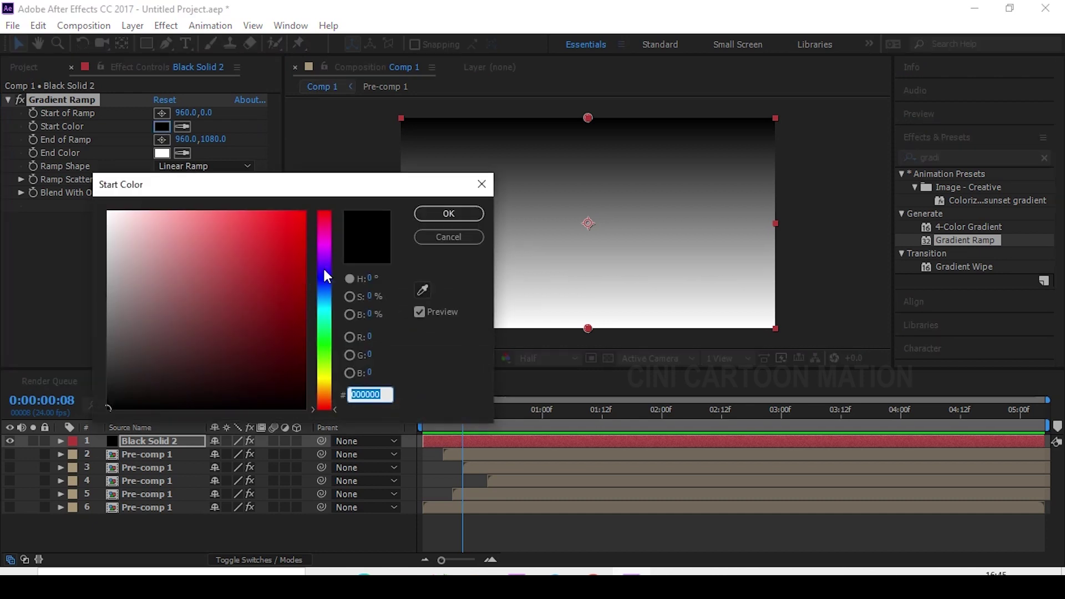
click(323, 278)
click(305, 363)
drag(305, 362, 305, 387)
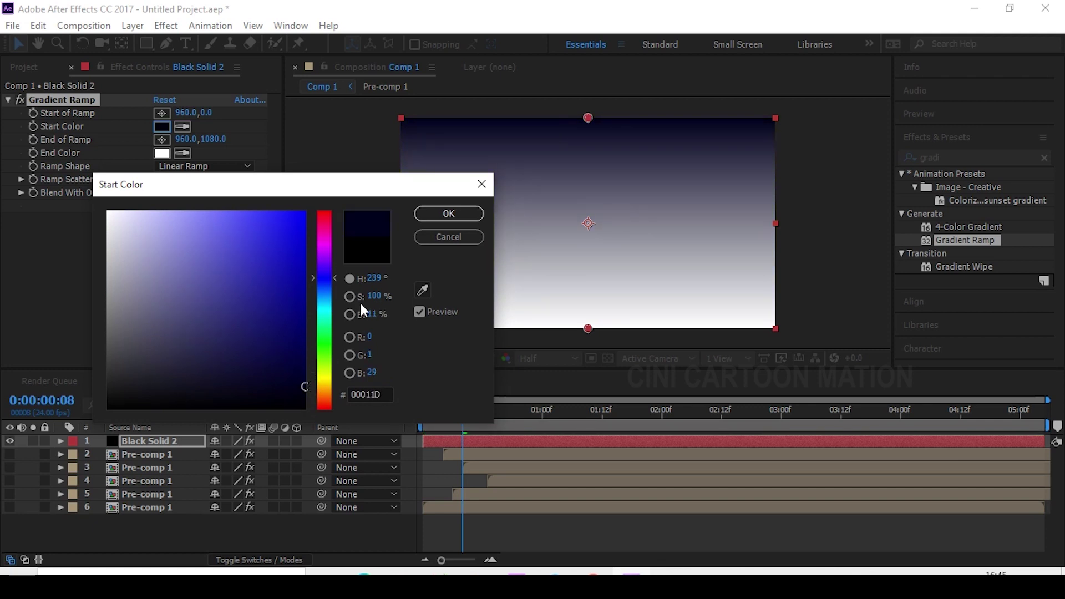
click(449, 213)
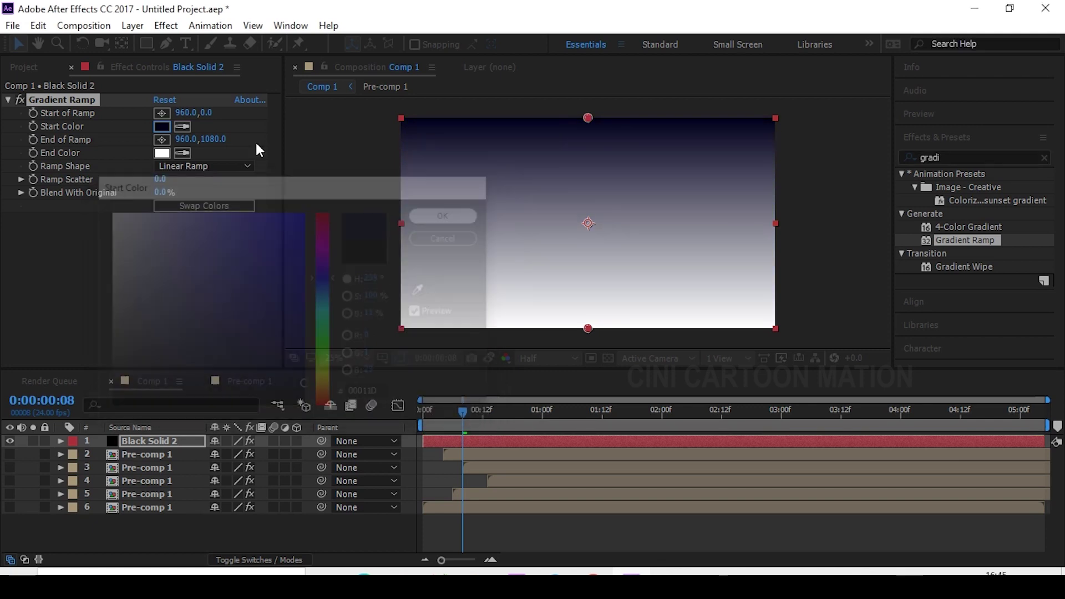
- Set the End Color to navy 010338 by sampling the frame's top edge
click(162, 152)
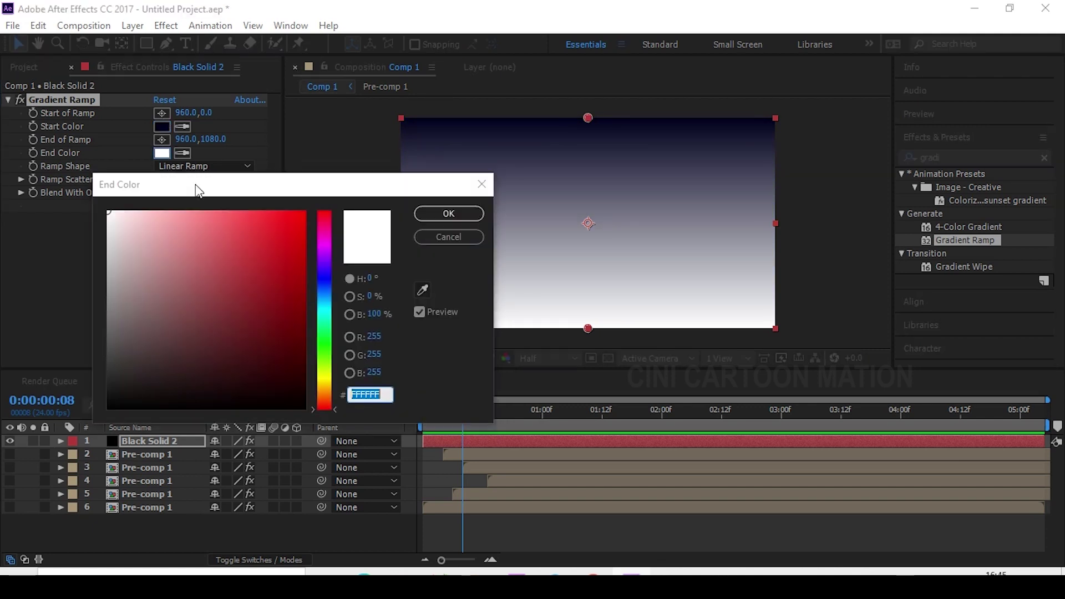
click(423, 289)
click(533, 123)
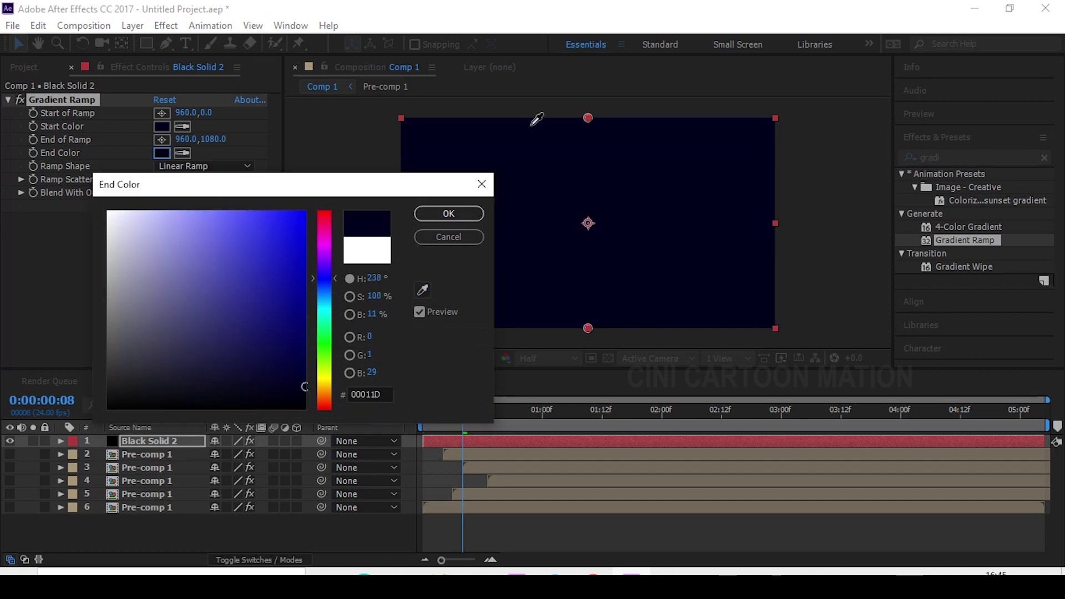
drag(305, 383, 302, 366)
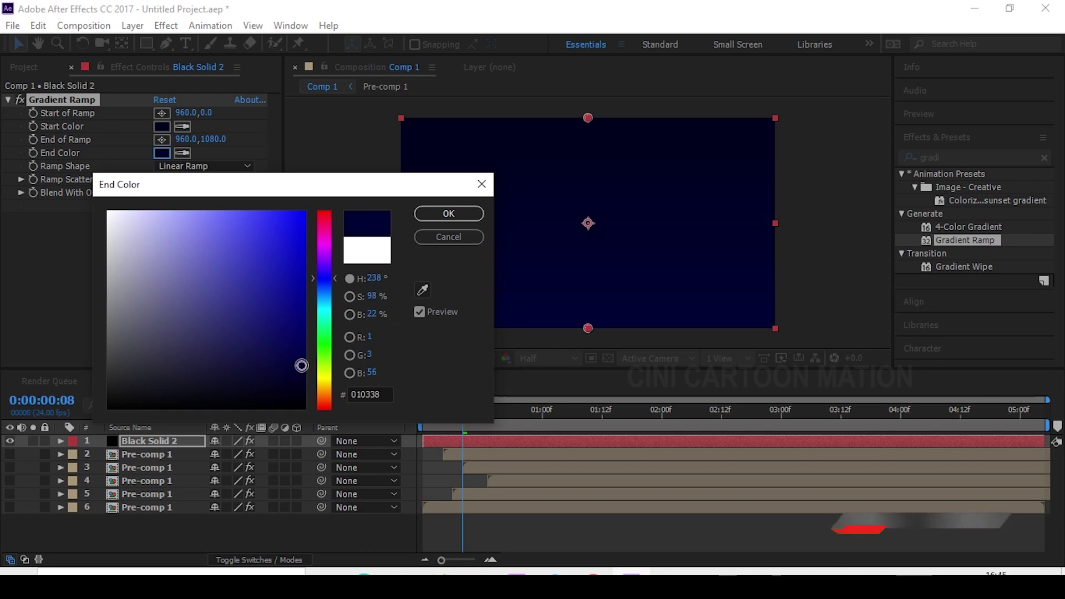
click(431, 215)
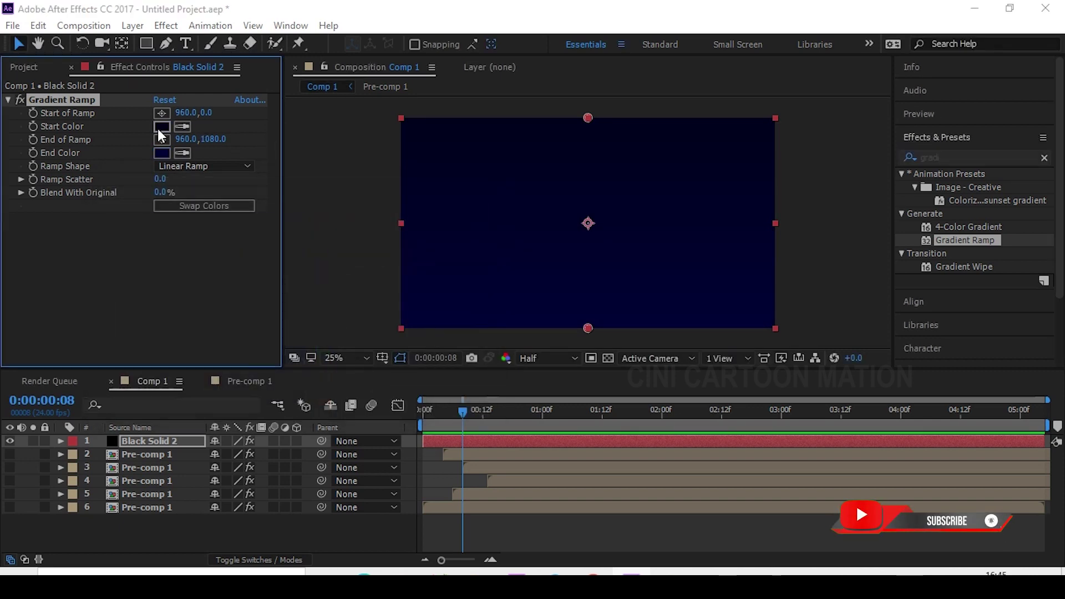
click(161, 128)
- Darken the Start Color slightly and set Blend With Original to 14%
drag(307, 353, 291, 387)
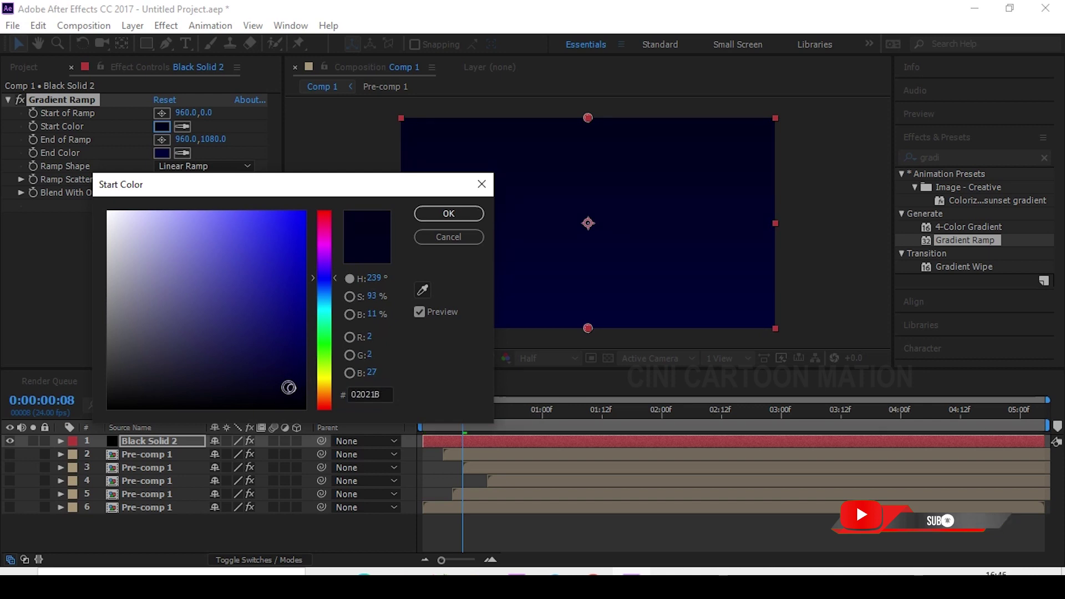
click(448, 214)
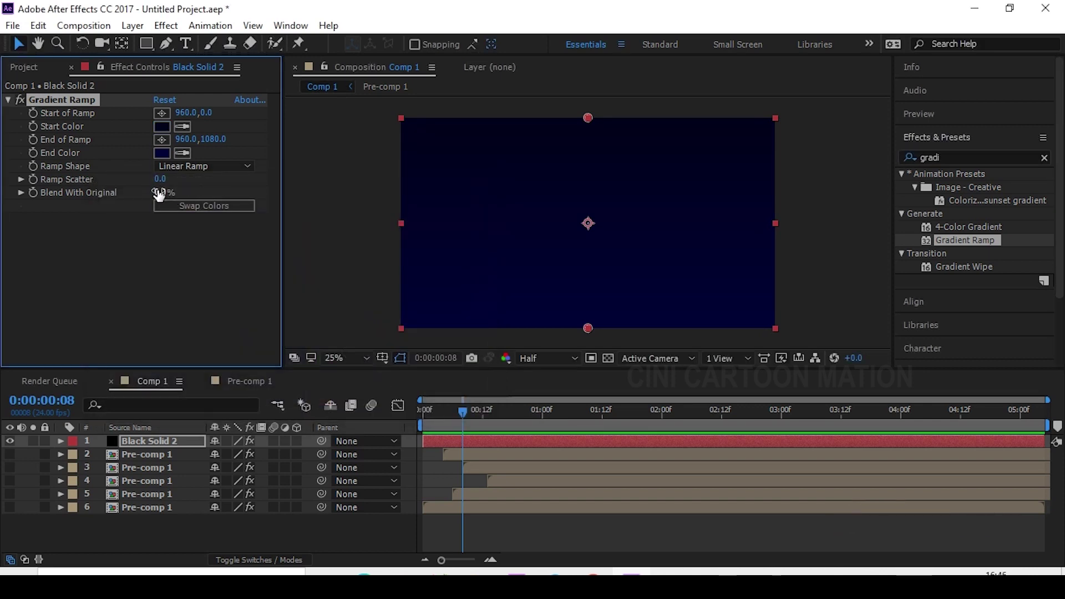
drag(160, 194, 157, 194)
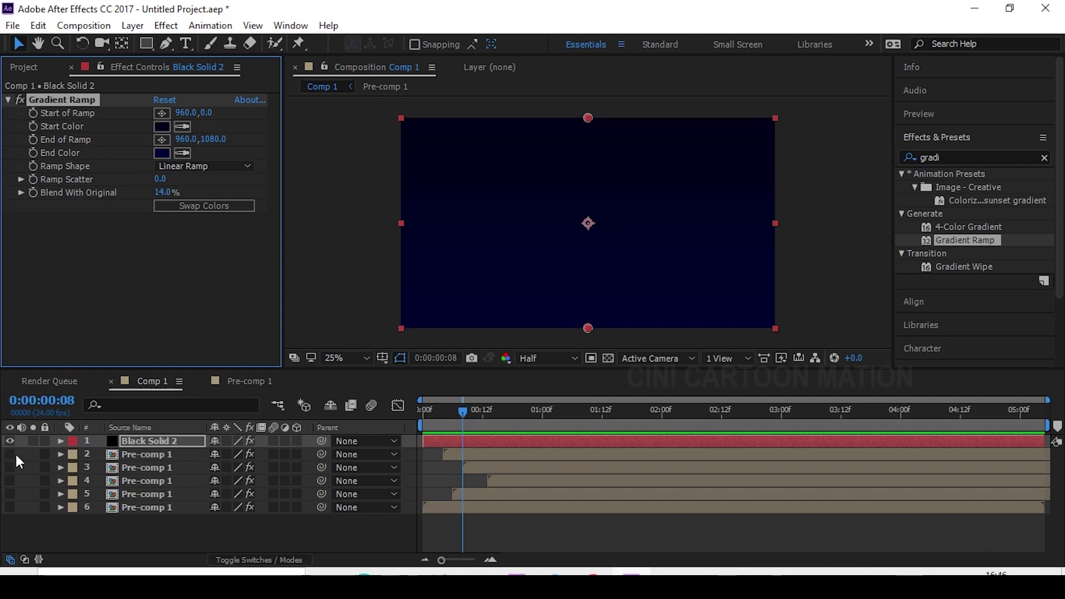
- Move Black Solid 2 beneath the five Pre-comp 1 layers, then hide all layers
drag(10, 455, 10, 507)
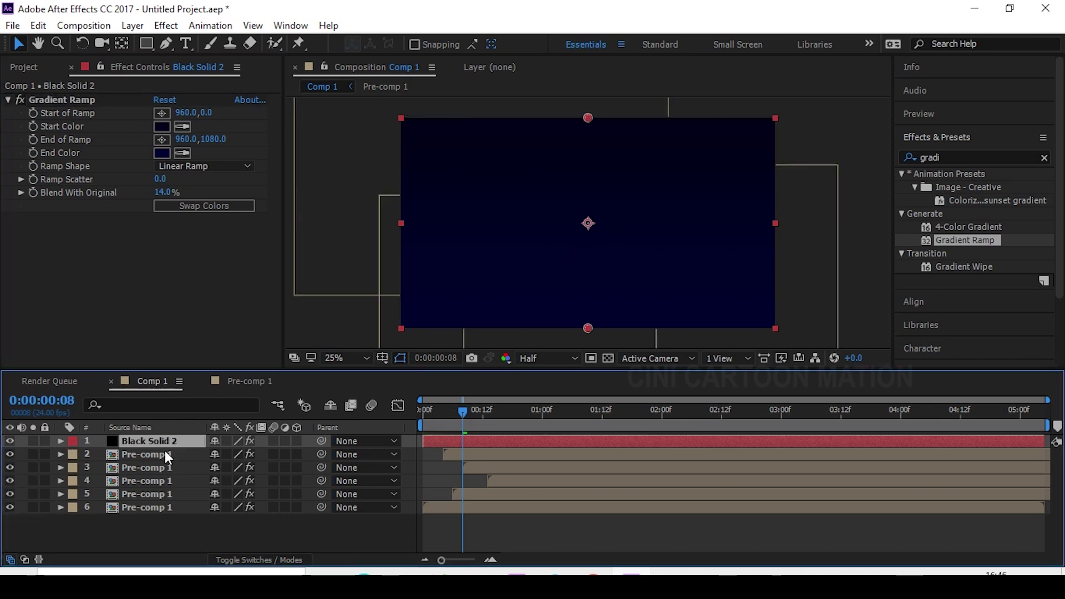
drag(165, 451, 164, 525)
drag(494, 414, 567, 410)
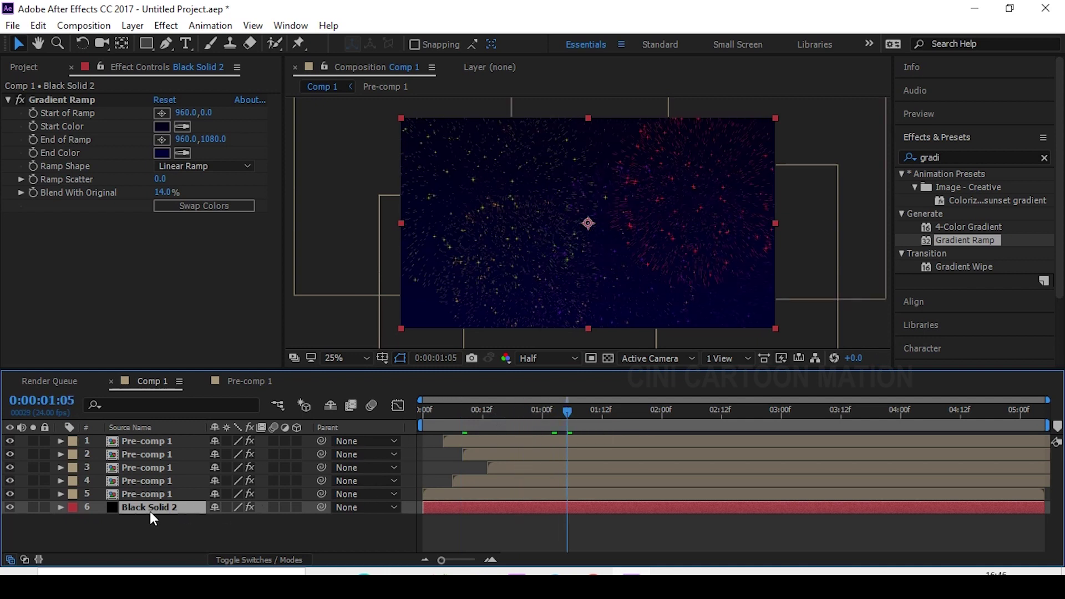
click(199, 319)
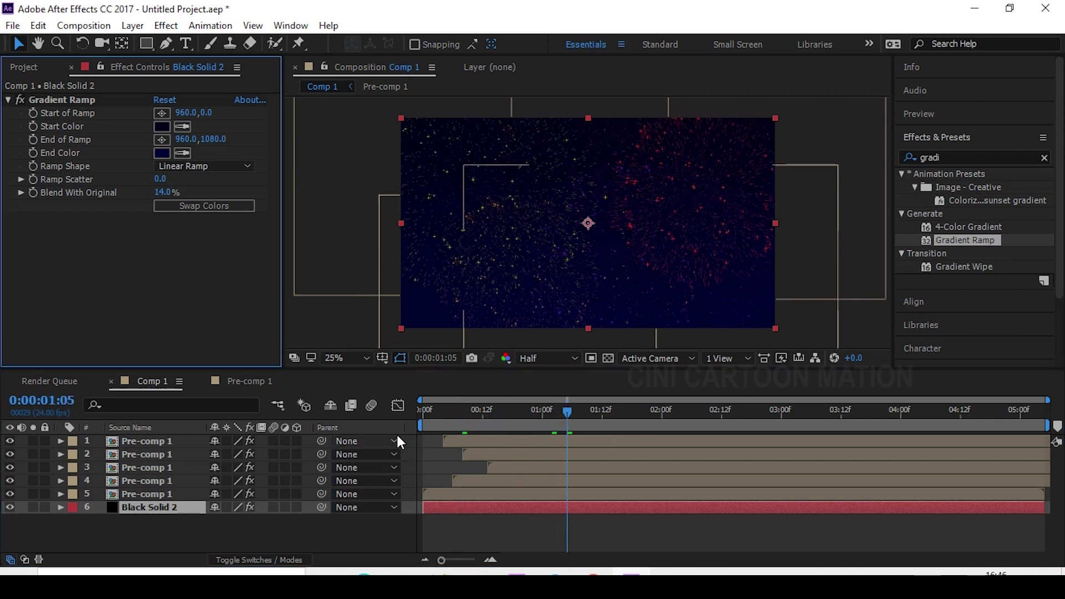
drag(8, 502, 8, 441)
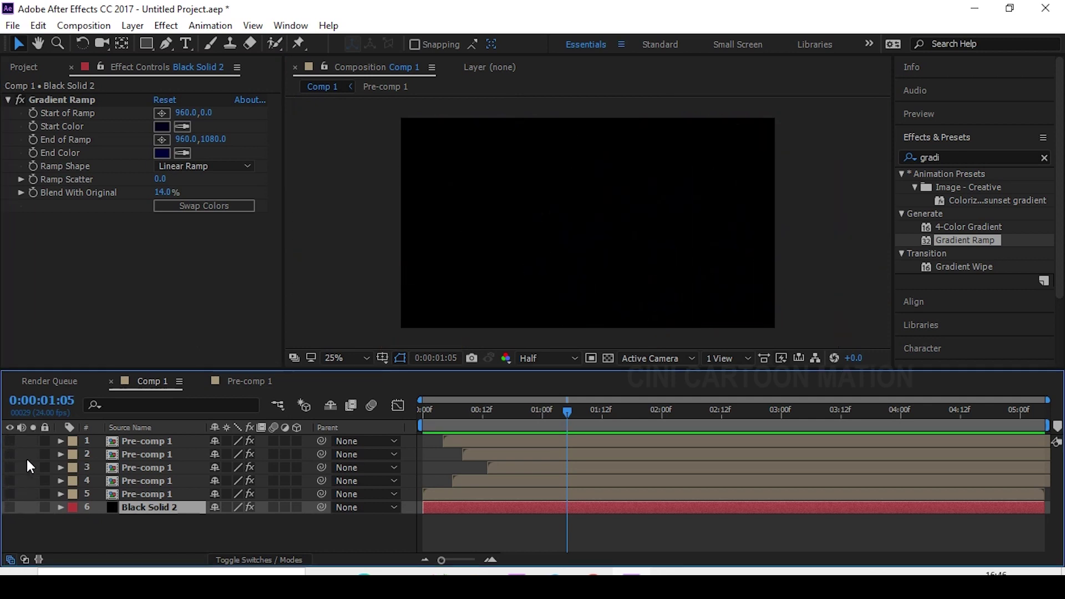
- Create a new white solid layer, White Solid 1
right_click(232, 538)
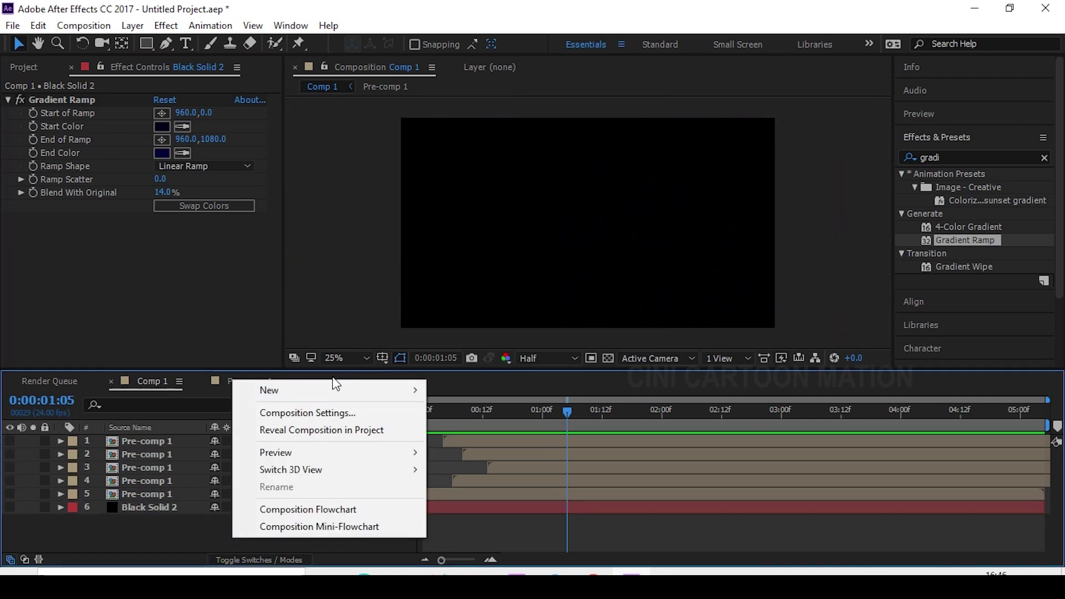
mouse_move(411, 396)
click(477, 431)
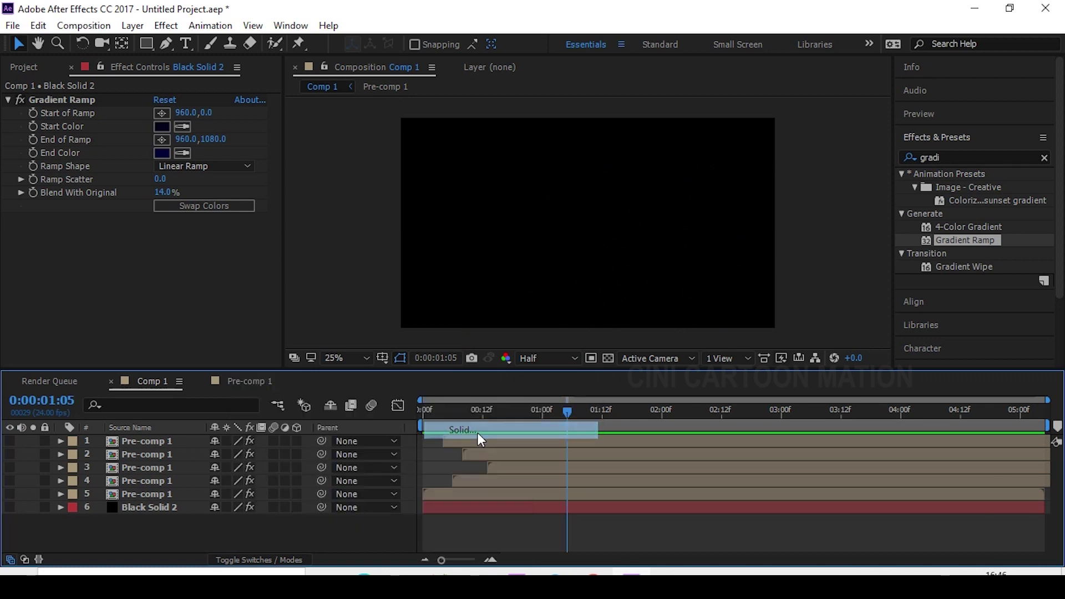
click(518, 385)
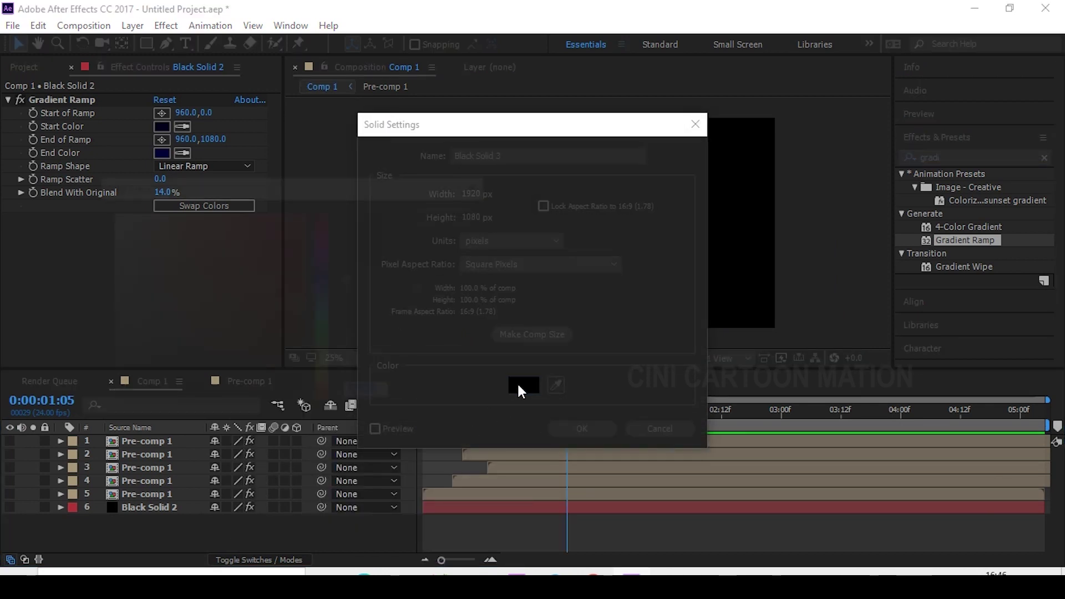
click(195, 221)
click(109, 211)
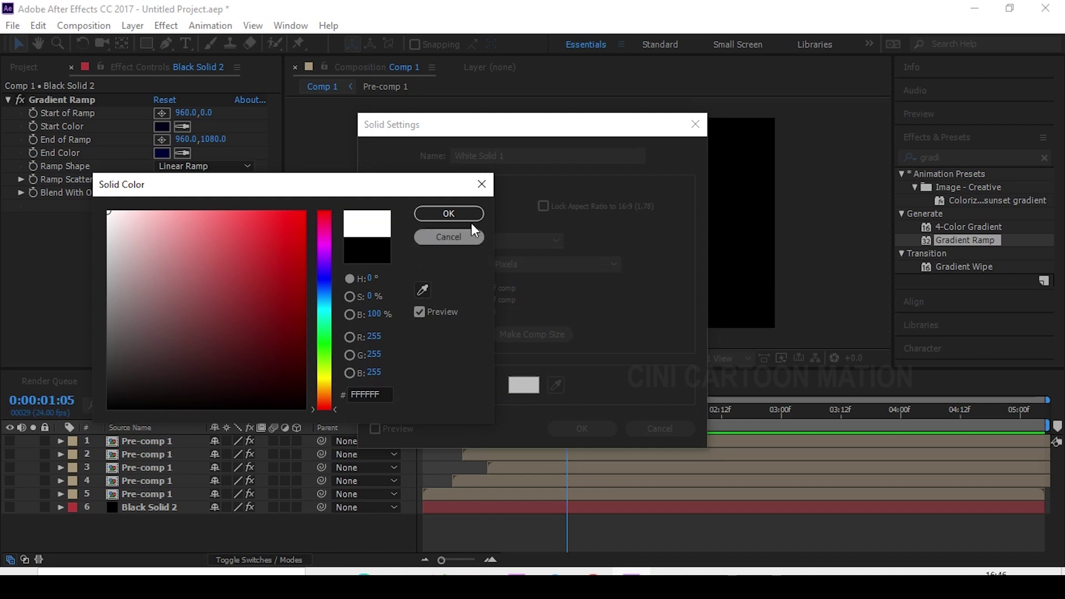
click(450, 214)
click(583, 427)
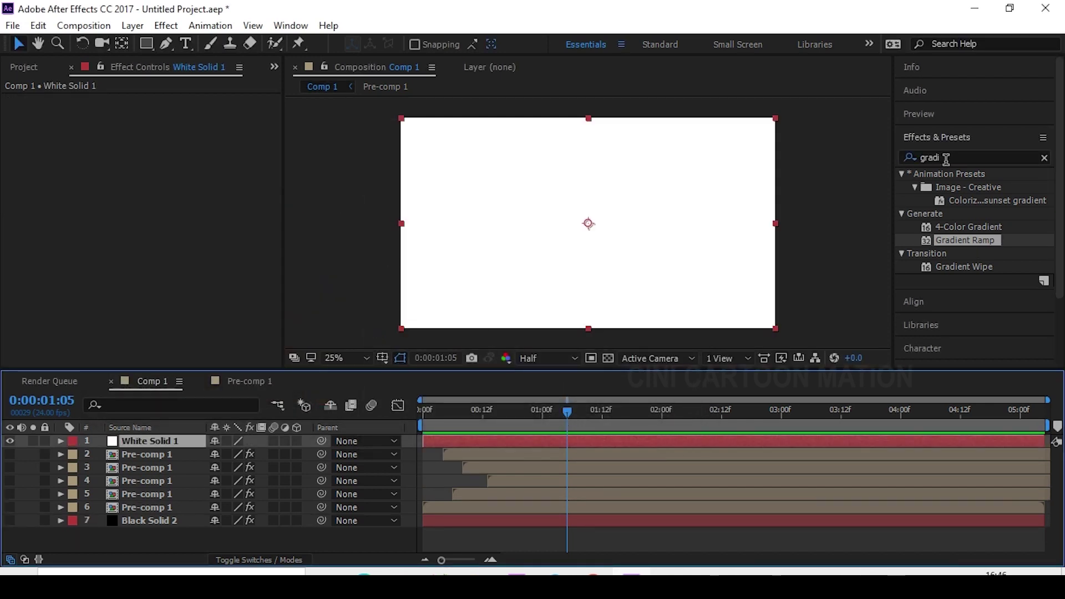
- Apply CC Star Burst to White Solid 1, scrub to check the starfield, and select the layer
click(904, 153)
text(cc)
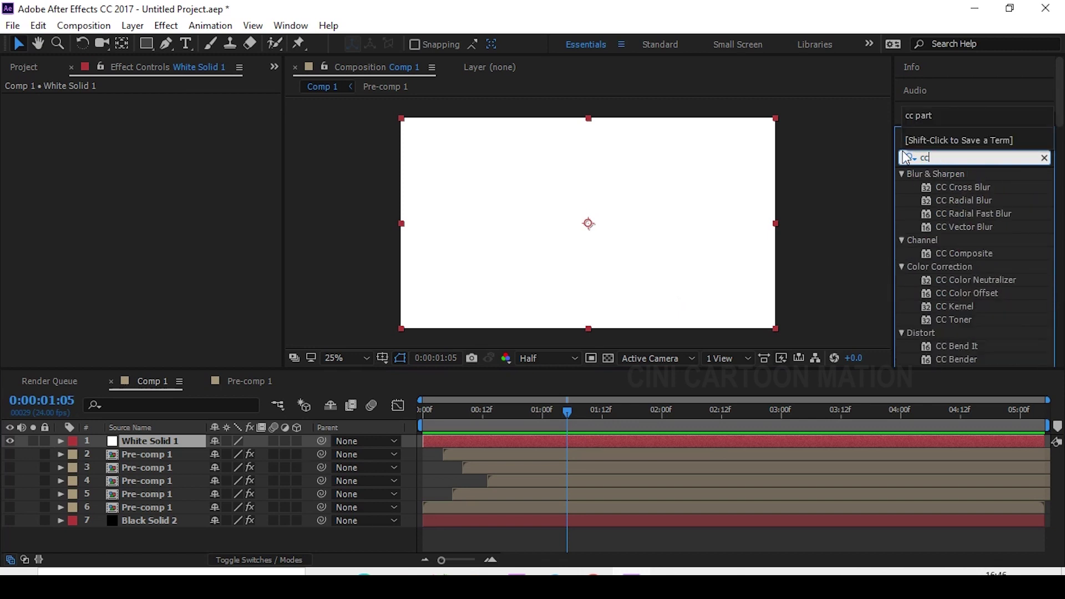
text( star)
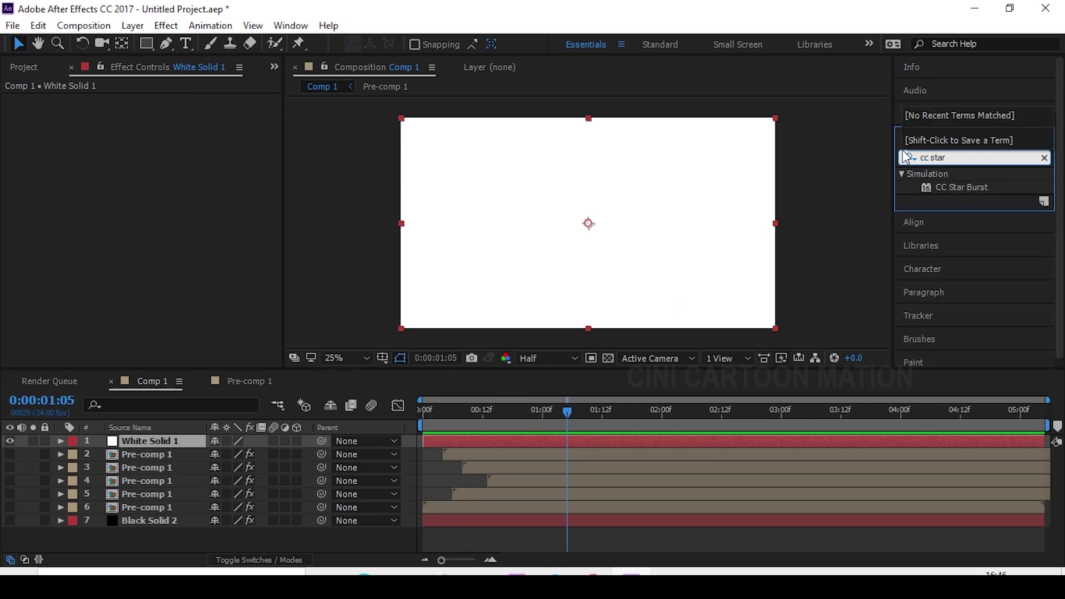
drag(963, 187, 654, 215)
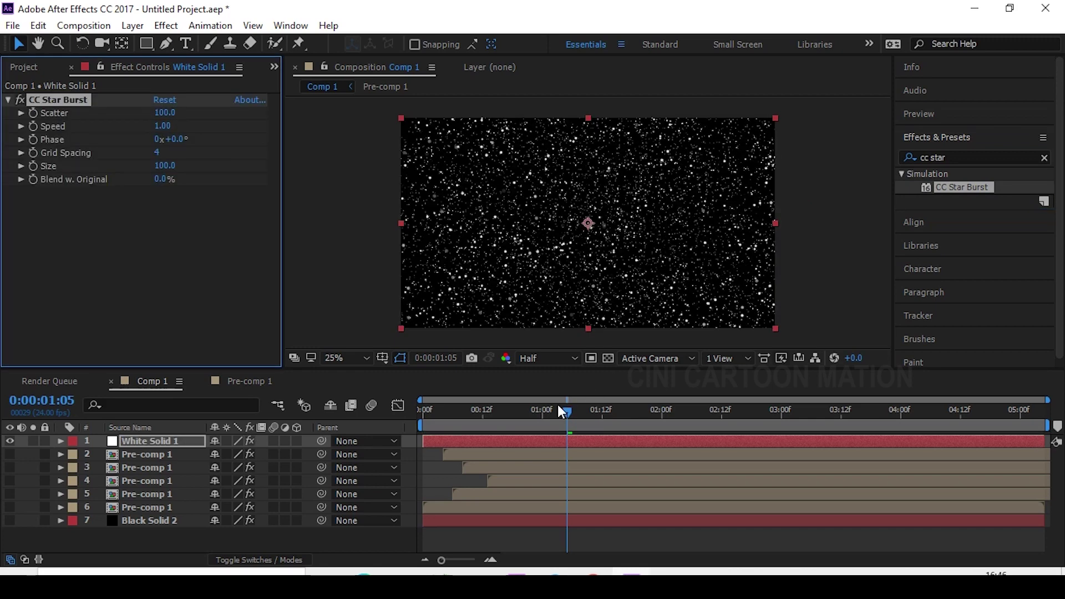
drag(559, 405, 532, 424)
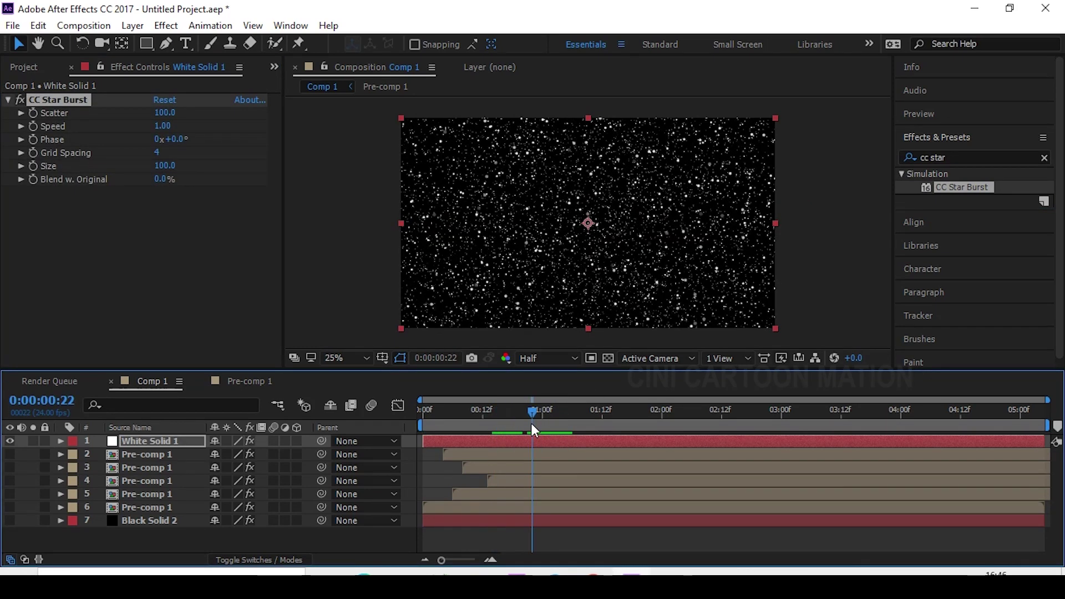
click(182, 442)
key(Delete)
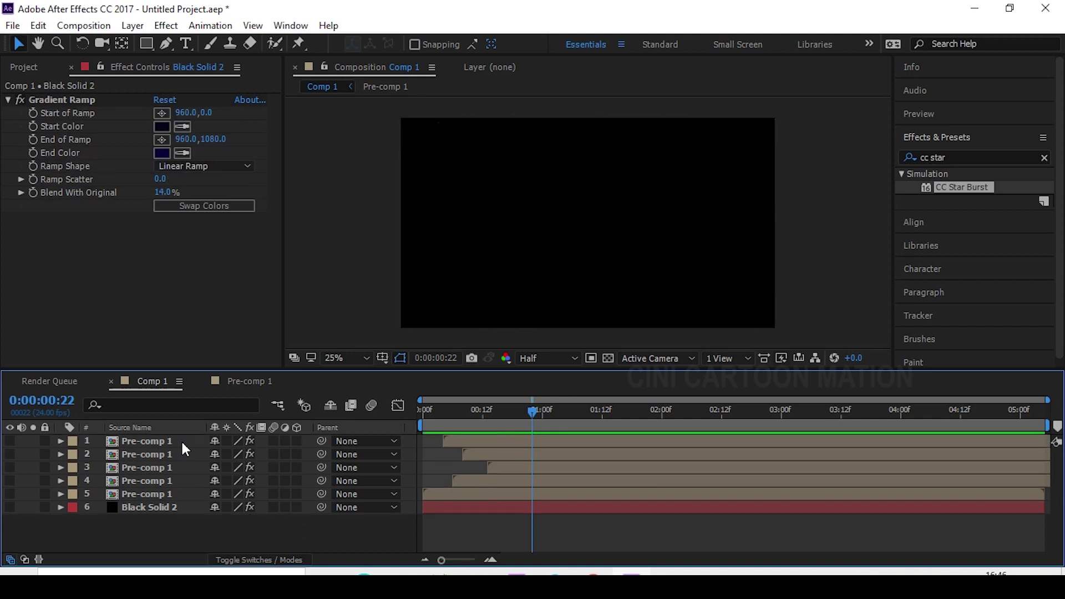
right_click(134, 534)
mouse_move(214, 398)
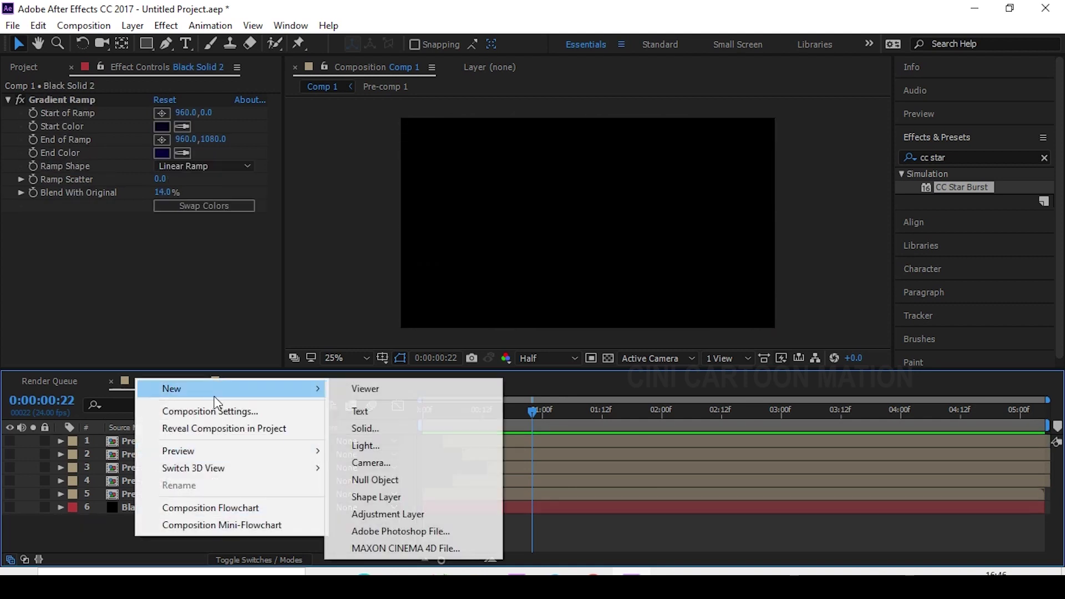
click(366, 429)
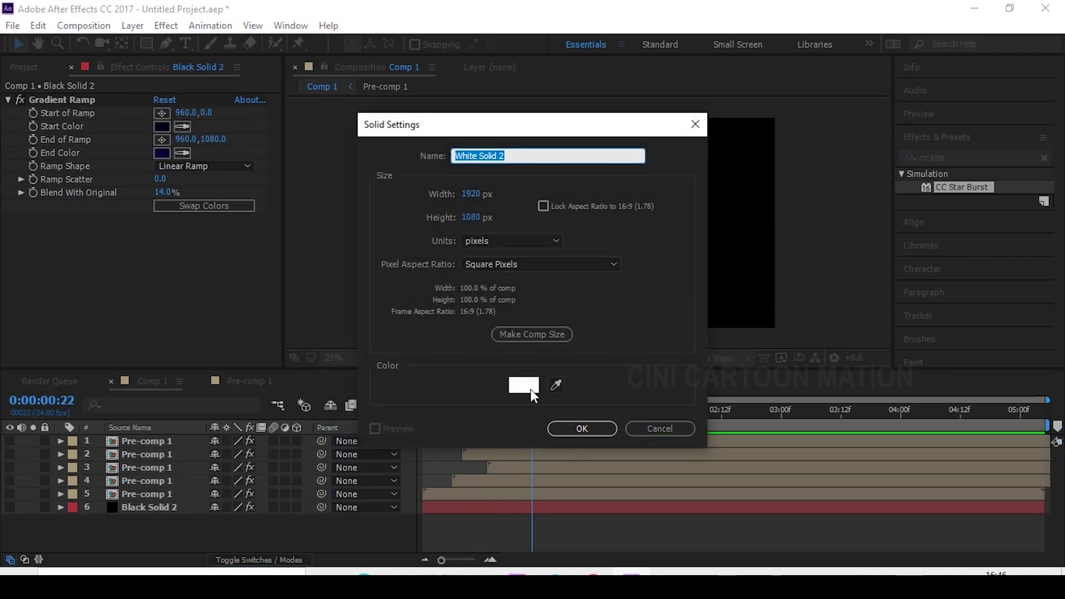
click(530, 388)
drag(290, 328, 300, 409)
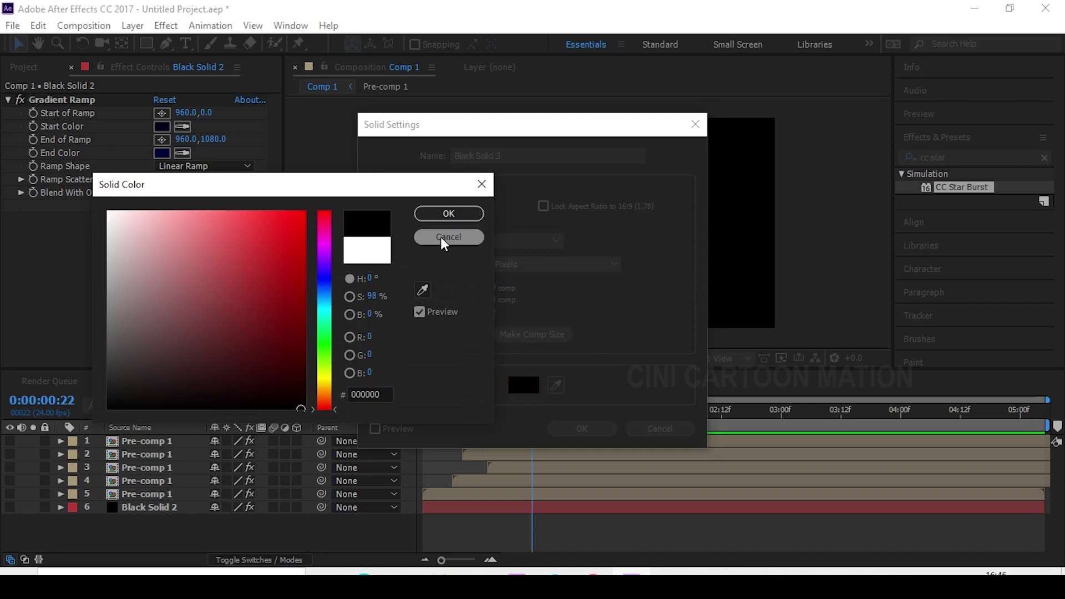
click(449, 214)
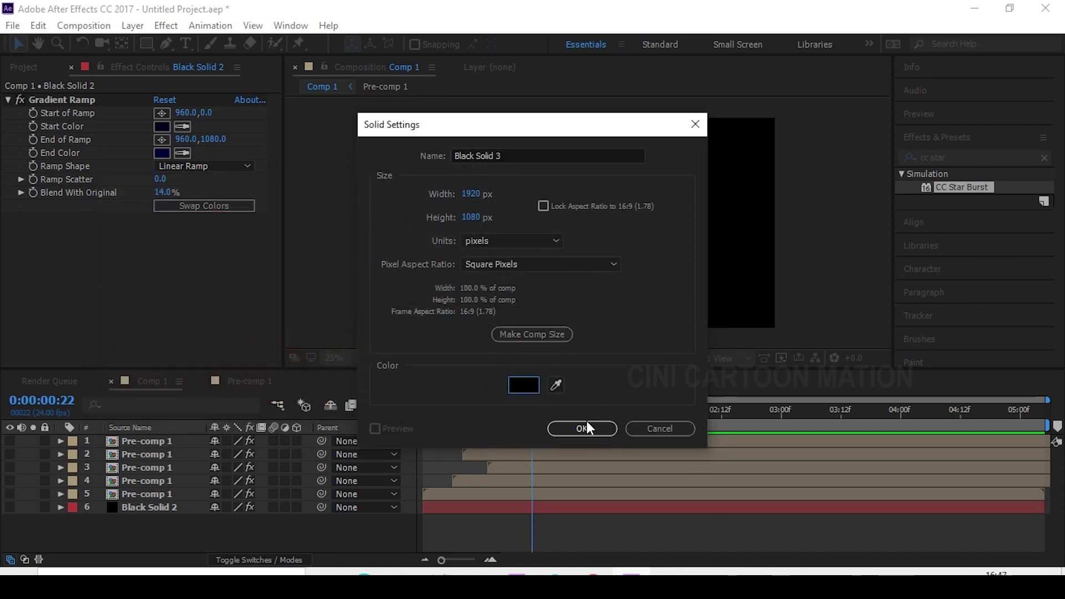
click(578, 427)
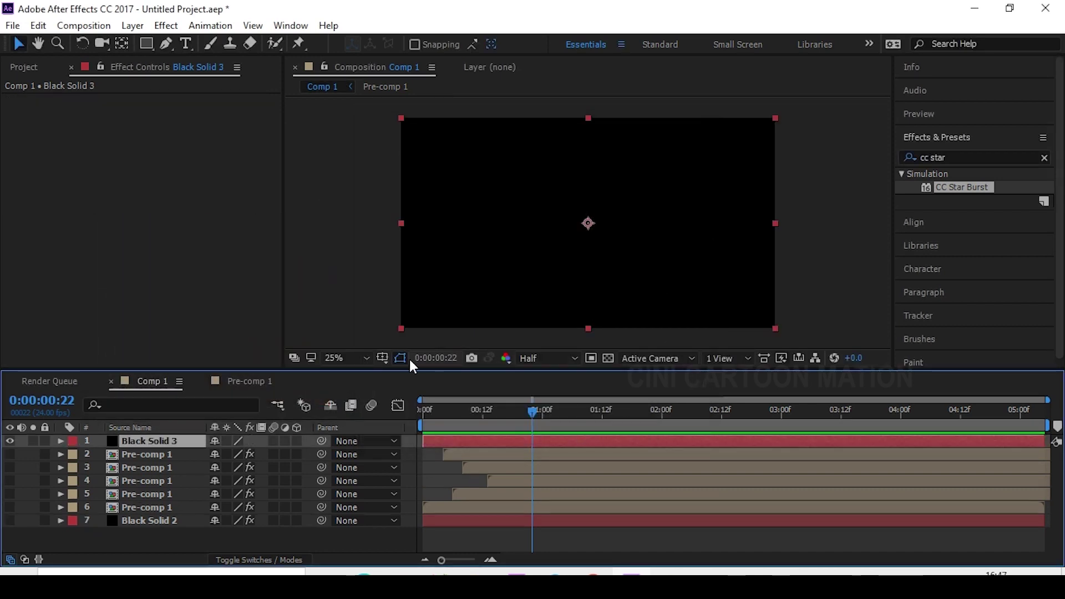
drag(982, 188, 611, 212)
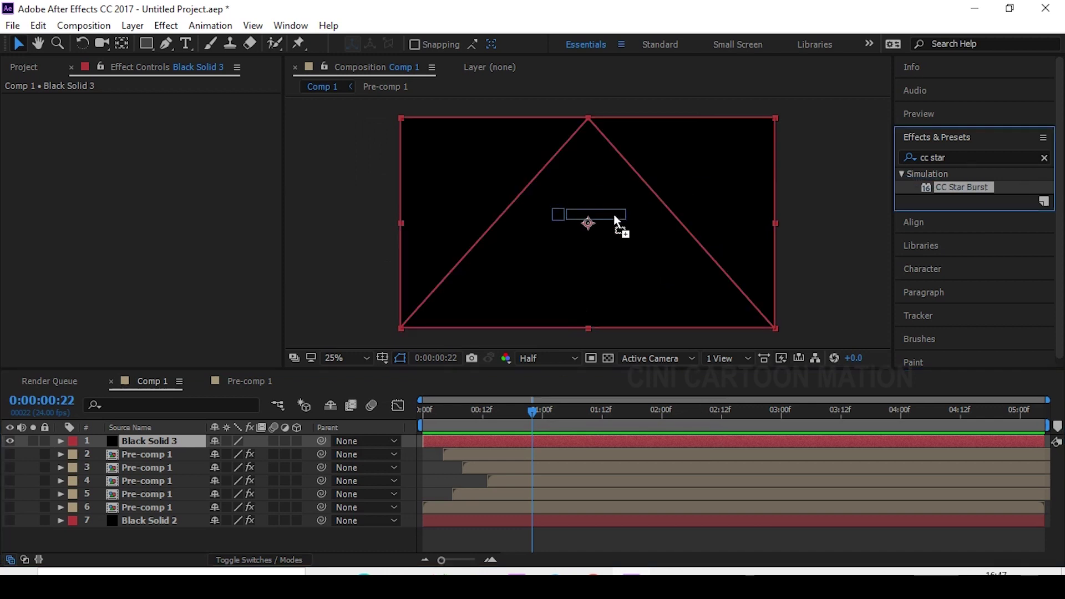
drag(525, 412, 528, 412)
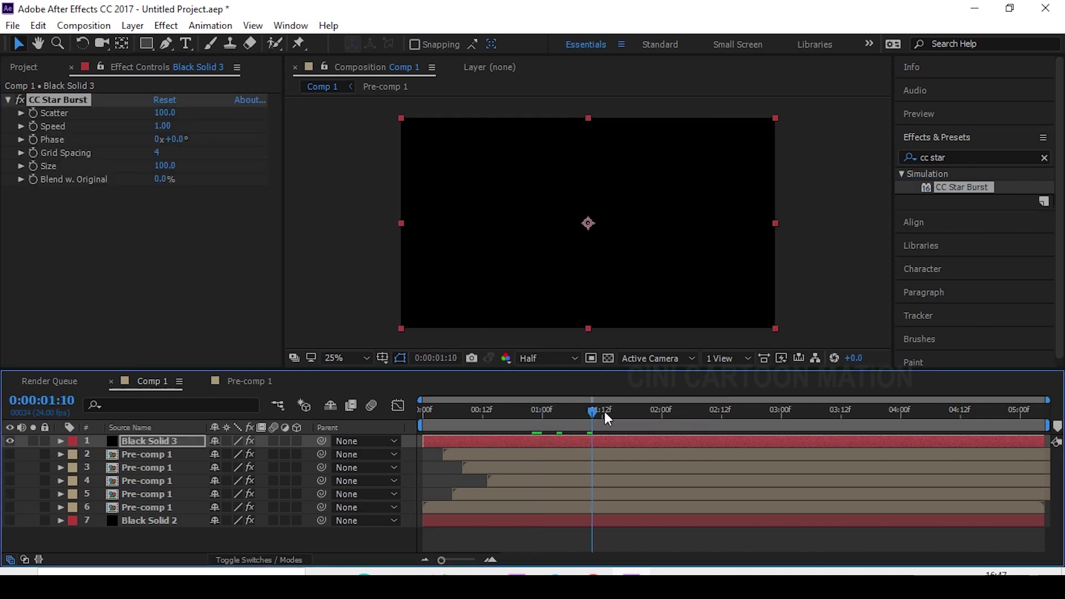
click(152, 441)
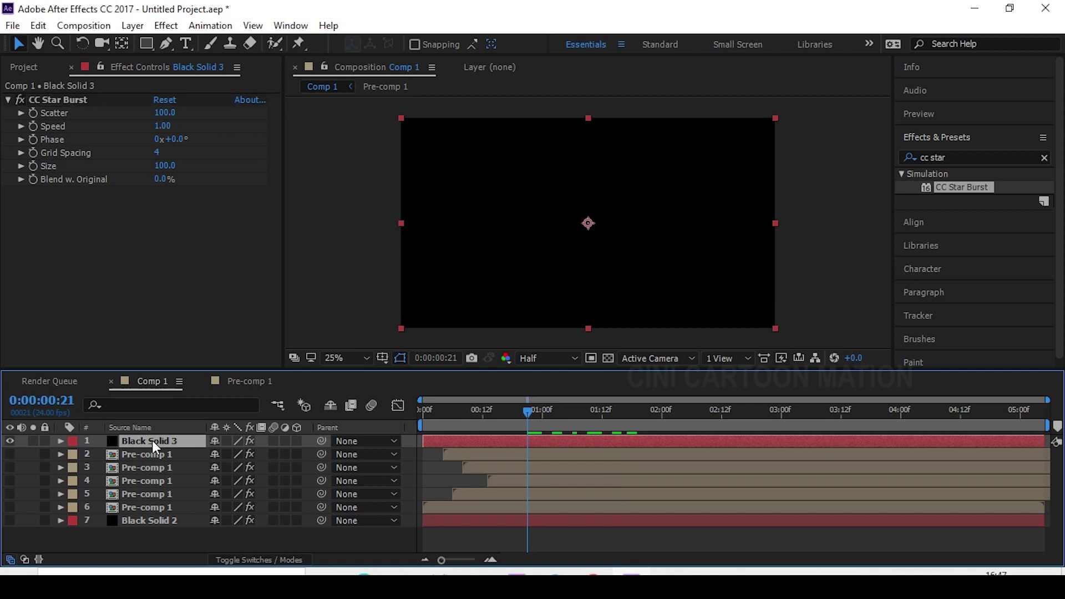
key(Delete)
- Create a new white solid layer, White Solid 2, at the top of Comp 1
right_click(213, 534)
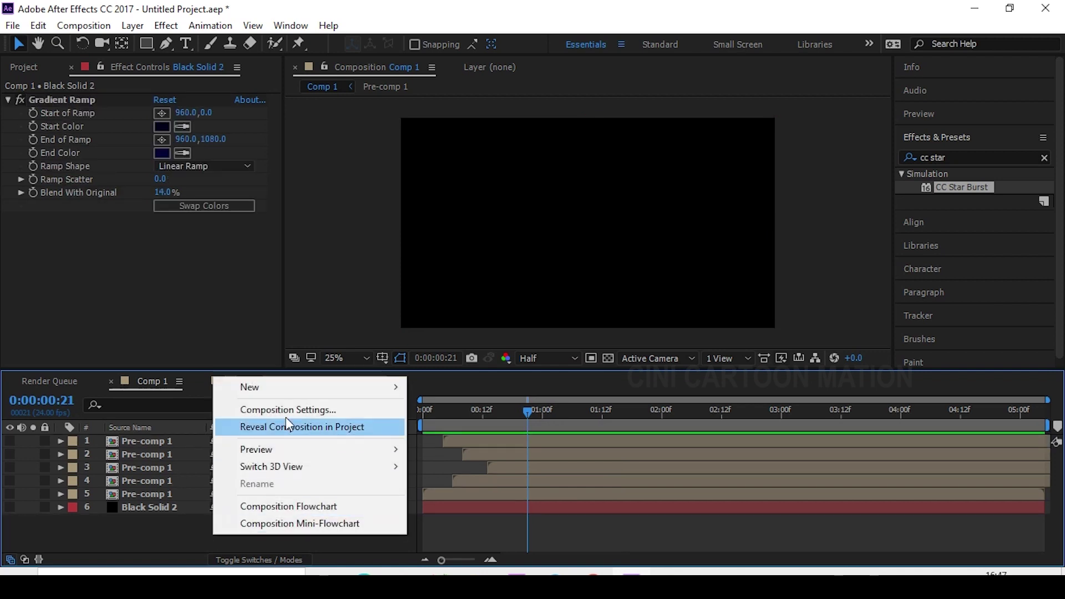
mouse_move(322, 395)
click(437, 429)
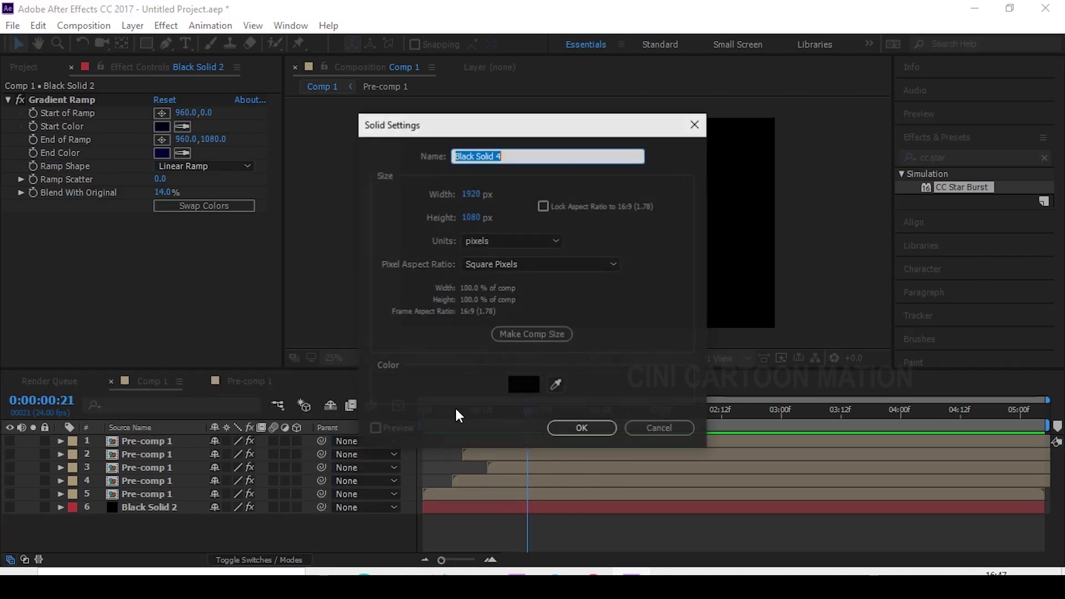
click(523, 383)
drag(159, 237, 88, 180)
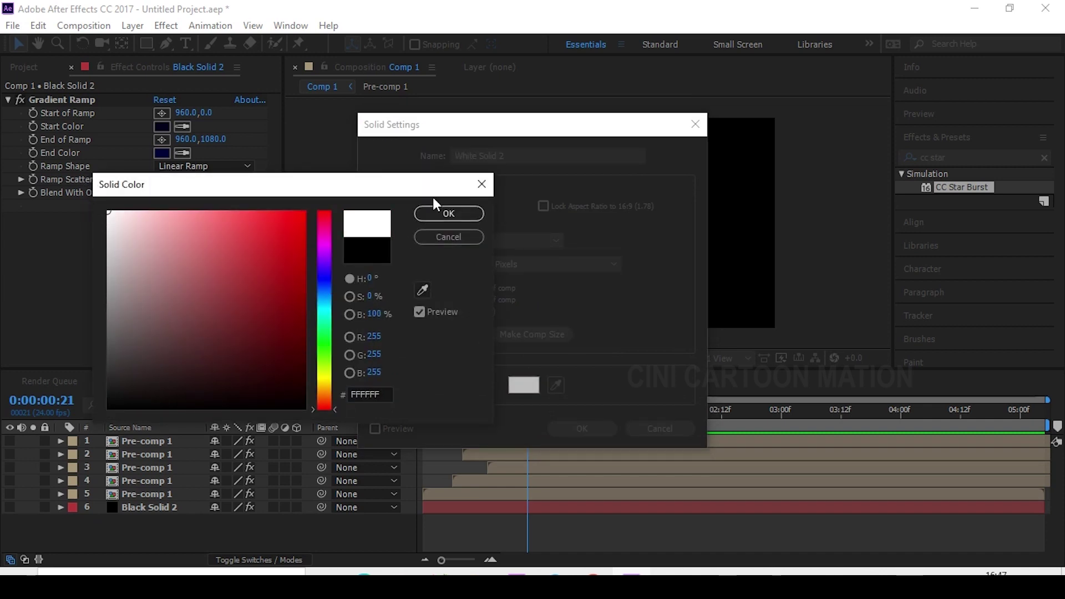
click(446, 214)
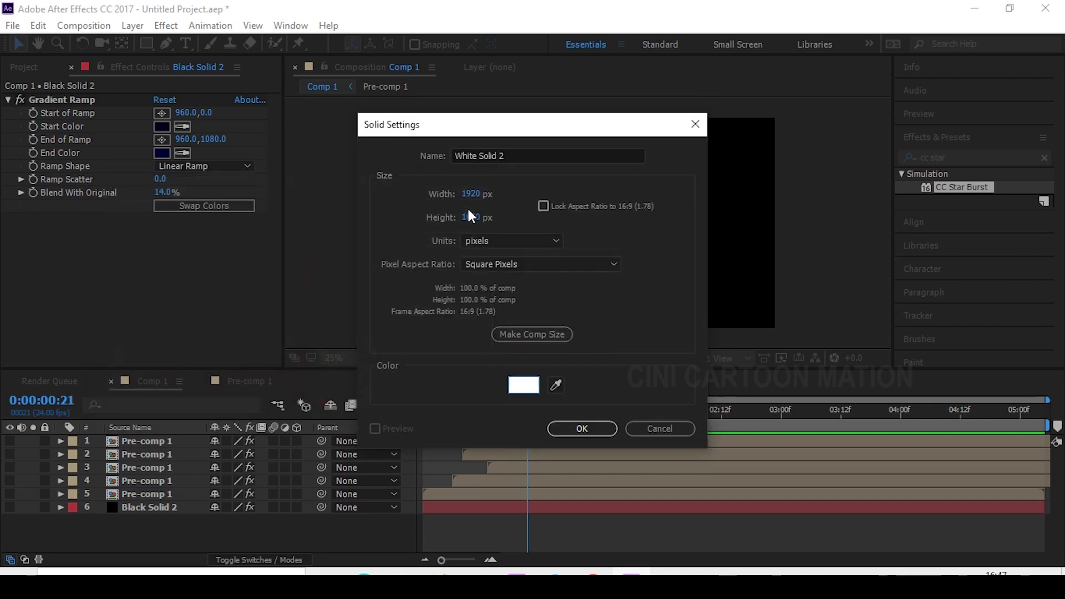
click(578, 427)
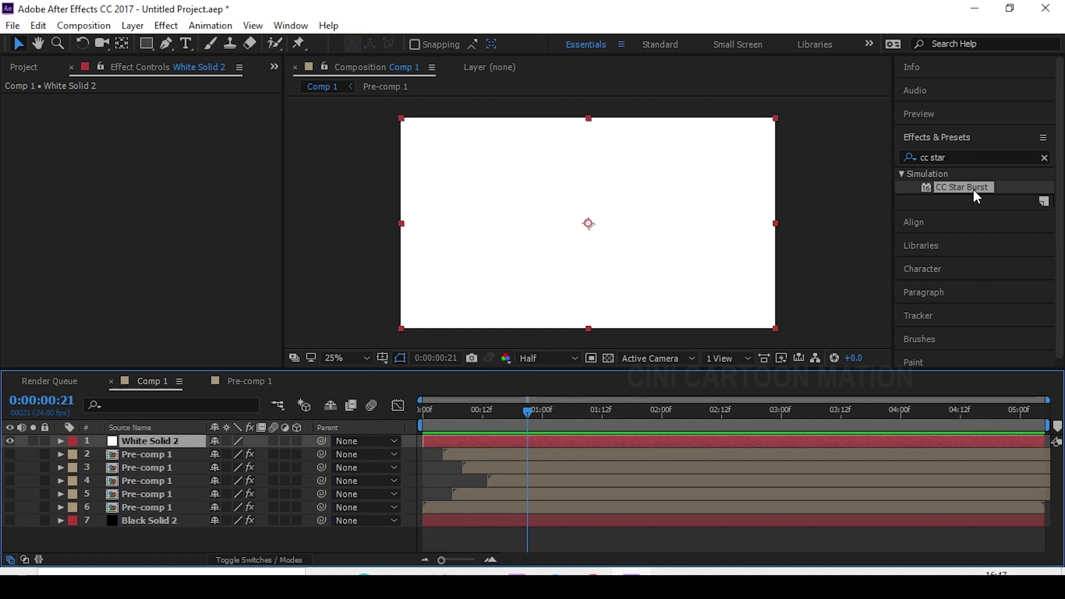
- Apply CC Star Burst to White Solid 2 and set its Size to 40
drag(976, 197, 627, 213)
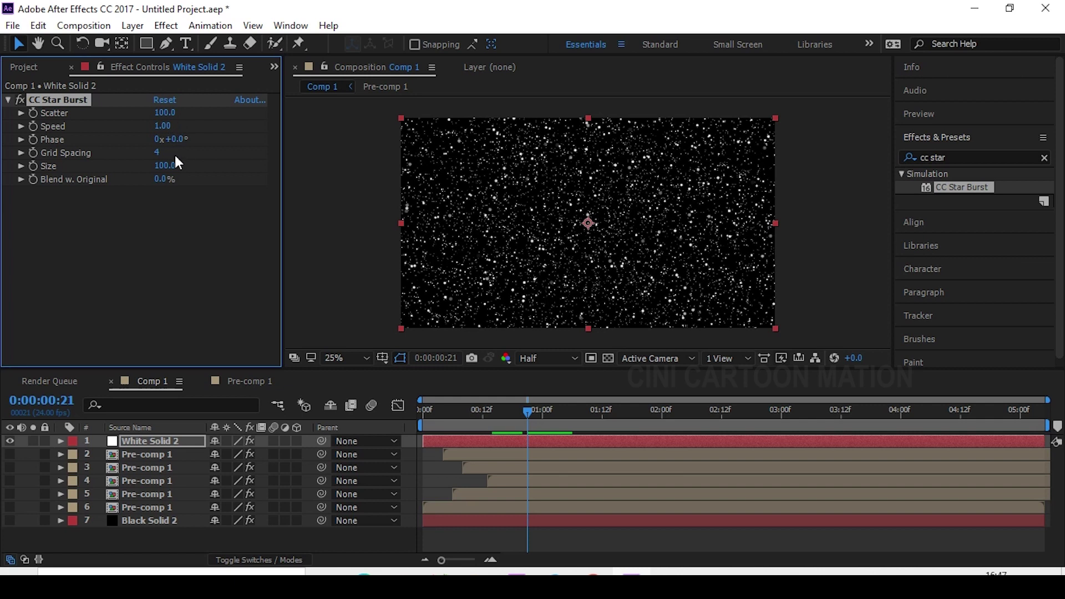
drag(170, 167, 125, 174)
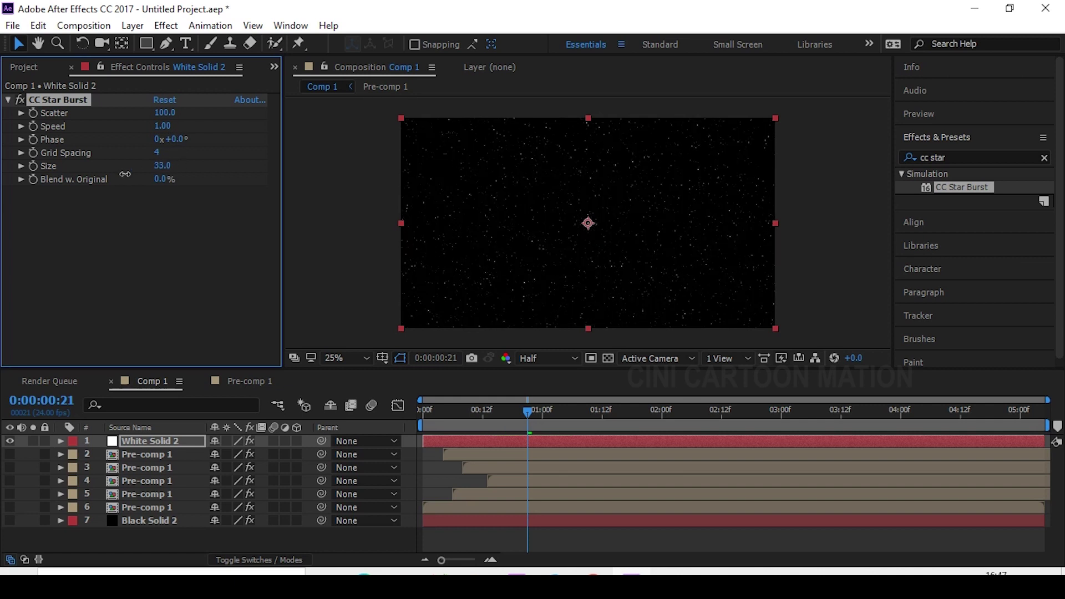
click(162, 167)
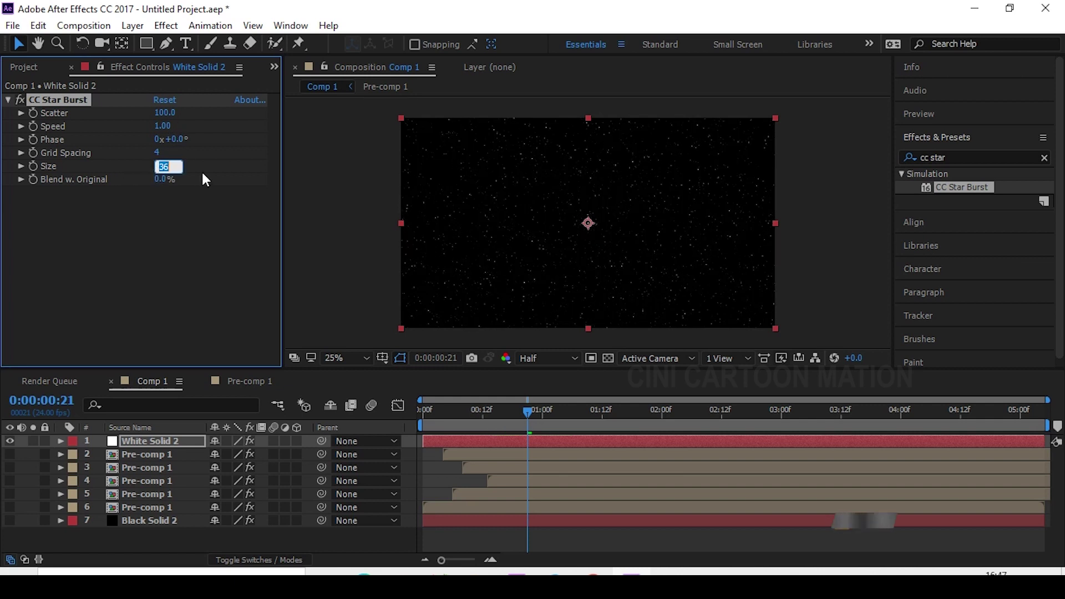
text(40)
key(Return)
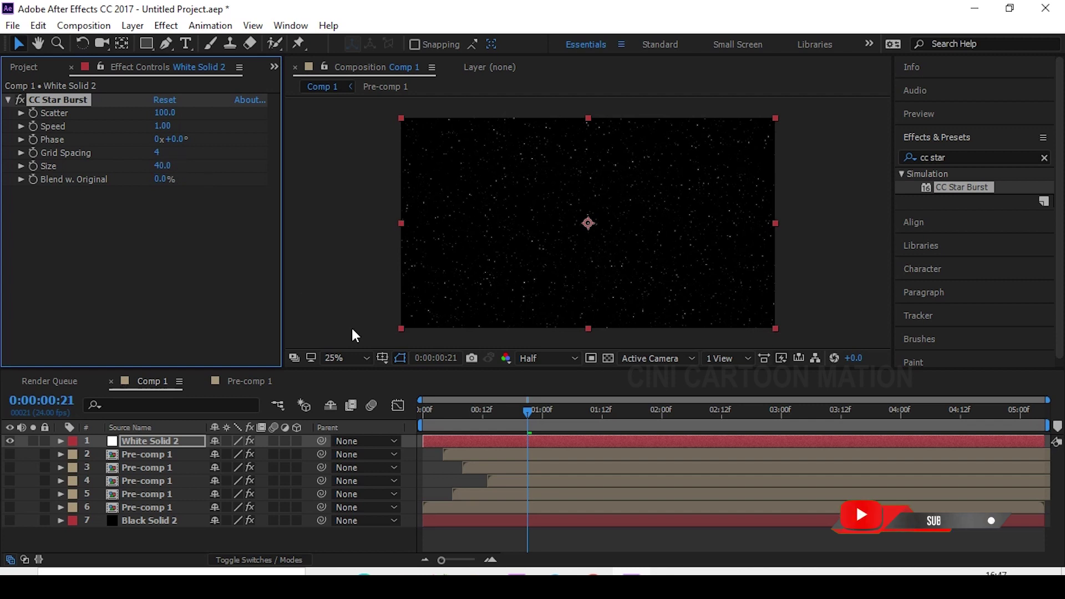
- At 0:00:00:16, set the CC Star Burst Speed to 0.02
click(491, 413)
drag(493, 419, 502, 413)
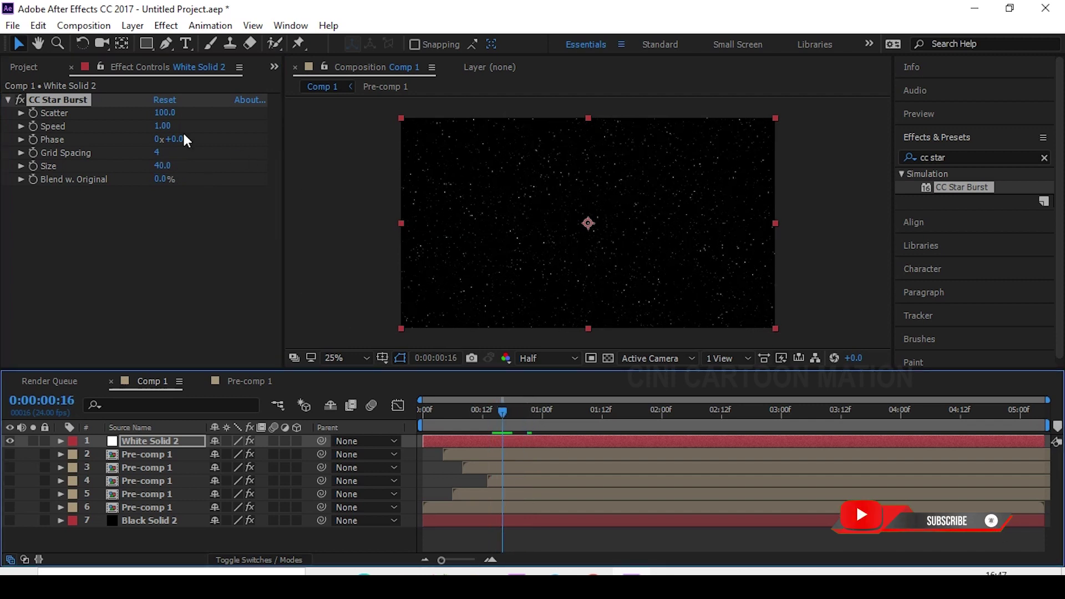
click(163, 129)
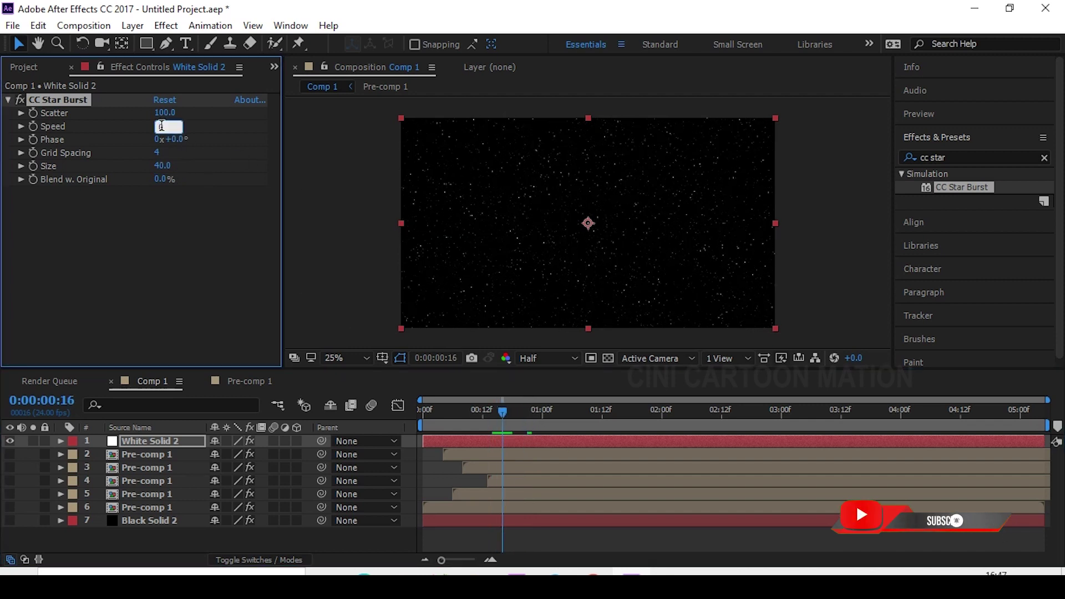
text(0.02)
key(Return)
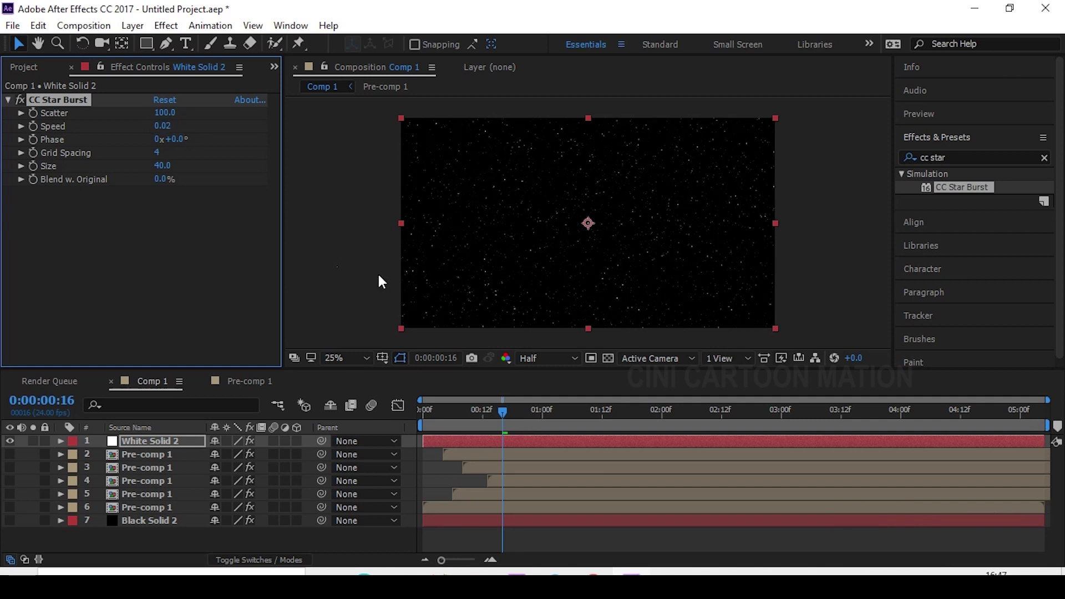
- Preview the starfield from the start, then collapse the CC Star Burst settings
drag(487, 418, 431, 395)
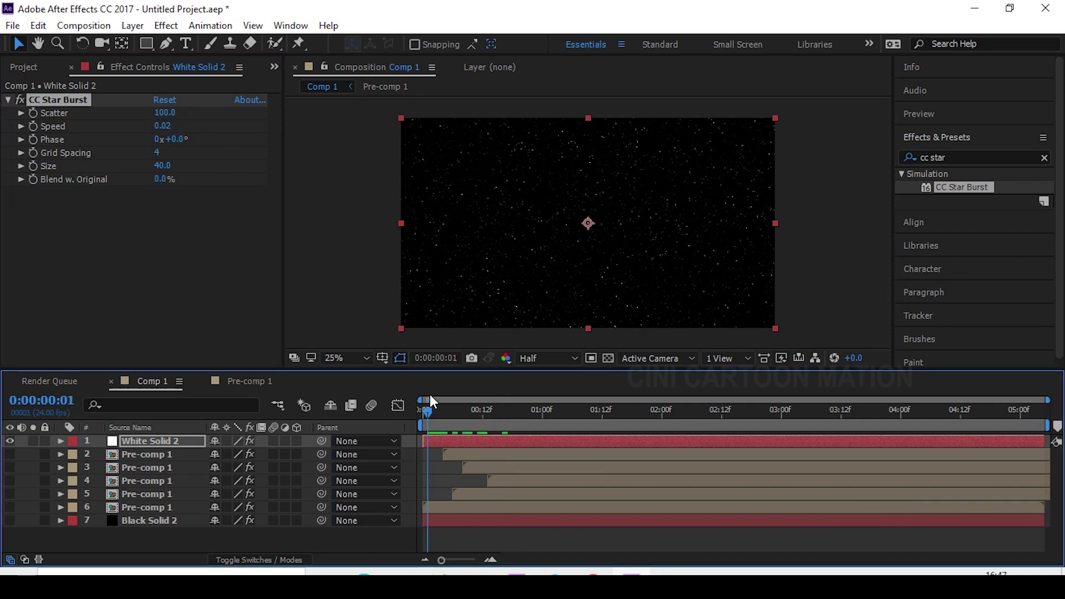
key(space)
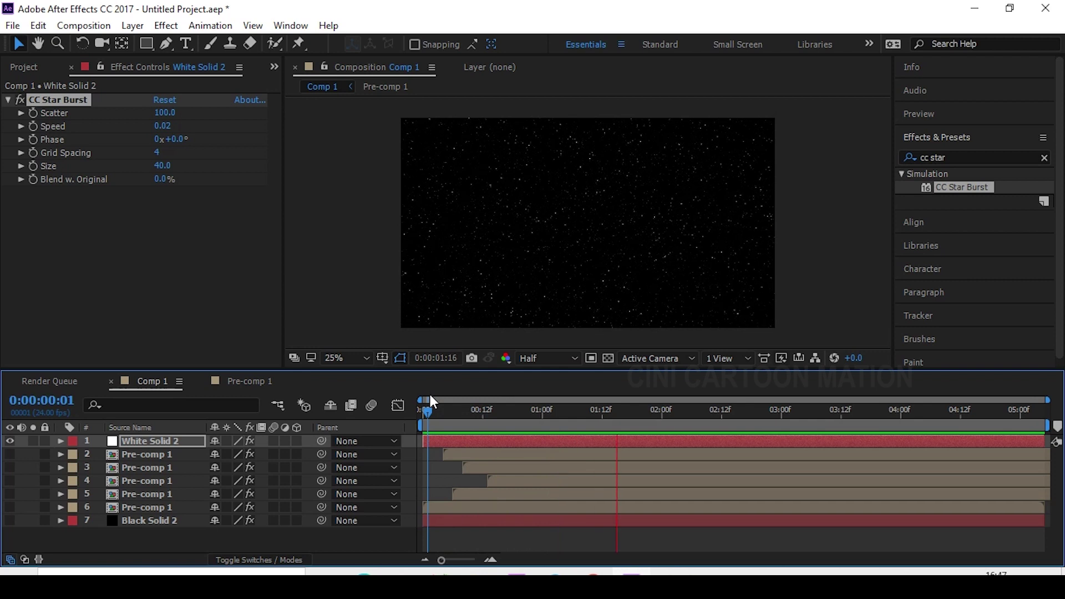
key(space)
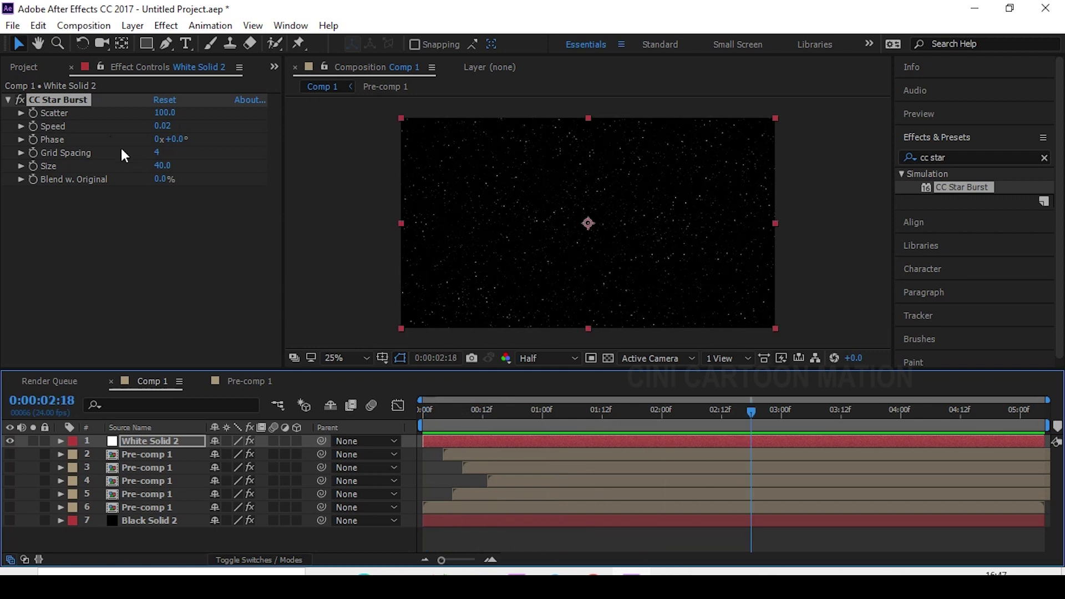
click(8, 101)
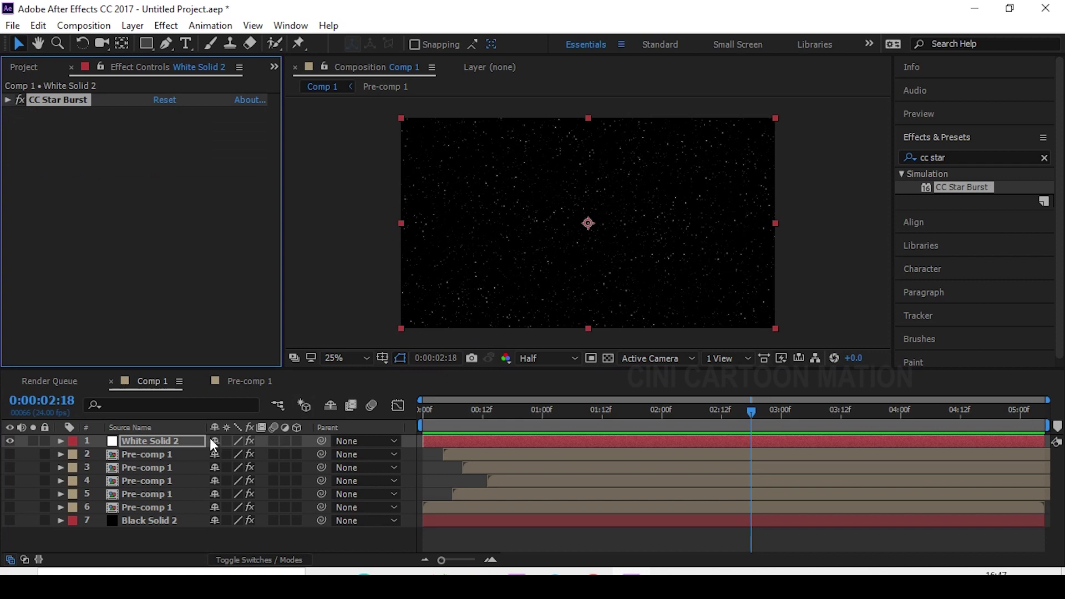
- Scale White Solid 2 up to 249%
click(172, 442)
key(s)
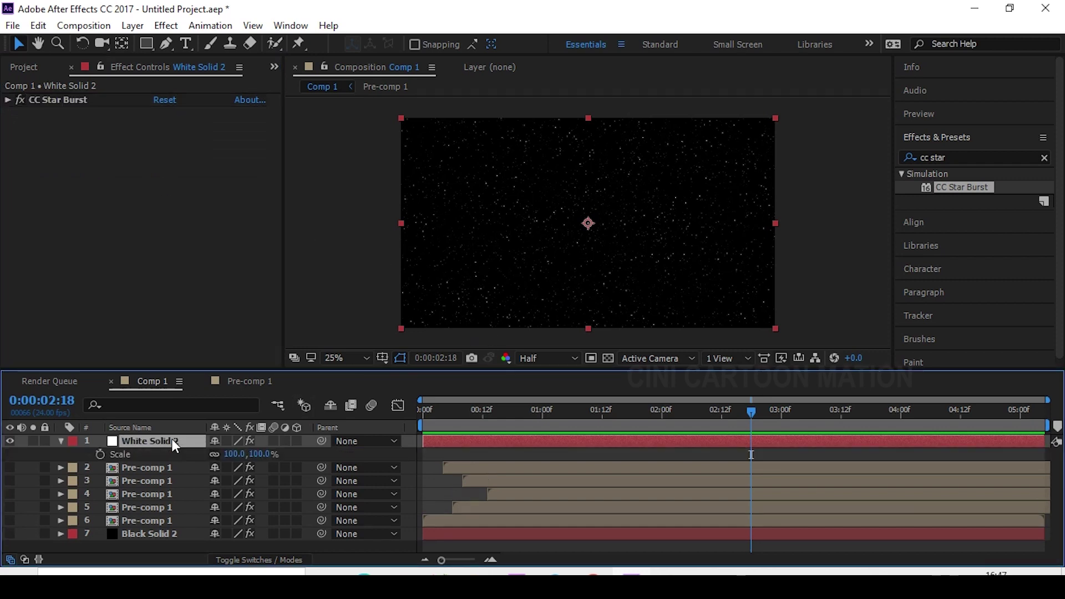
scroll(468, 236, down, 4)
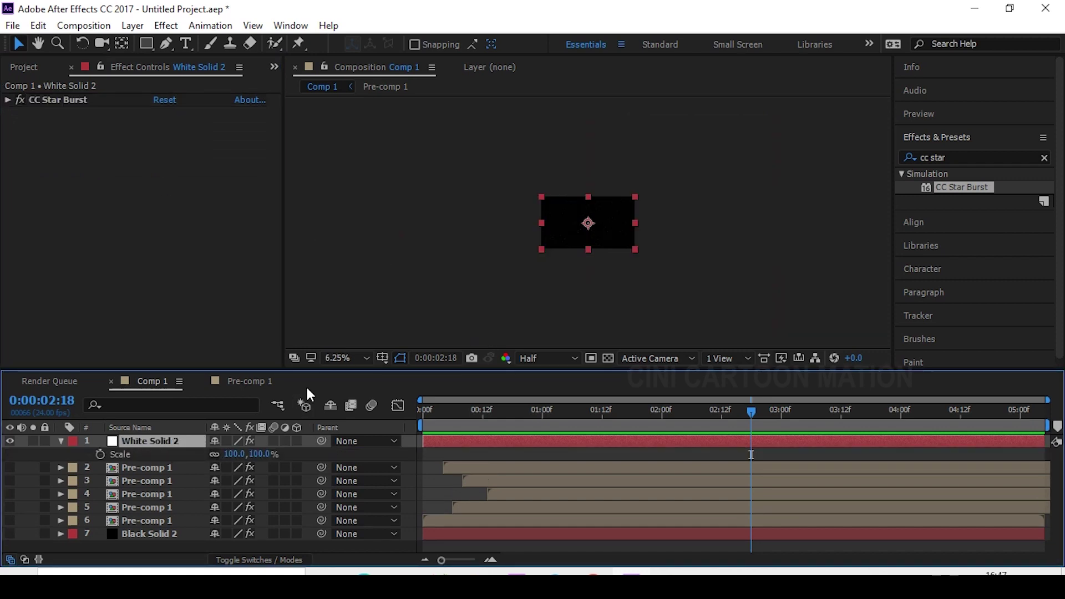
drag(229, 458, 358, 455)
- Keyframe the starfield's Rotation from 0° at the start to -15° at the end, and preview
key(r)
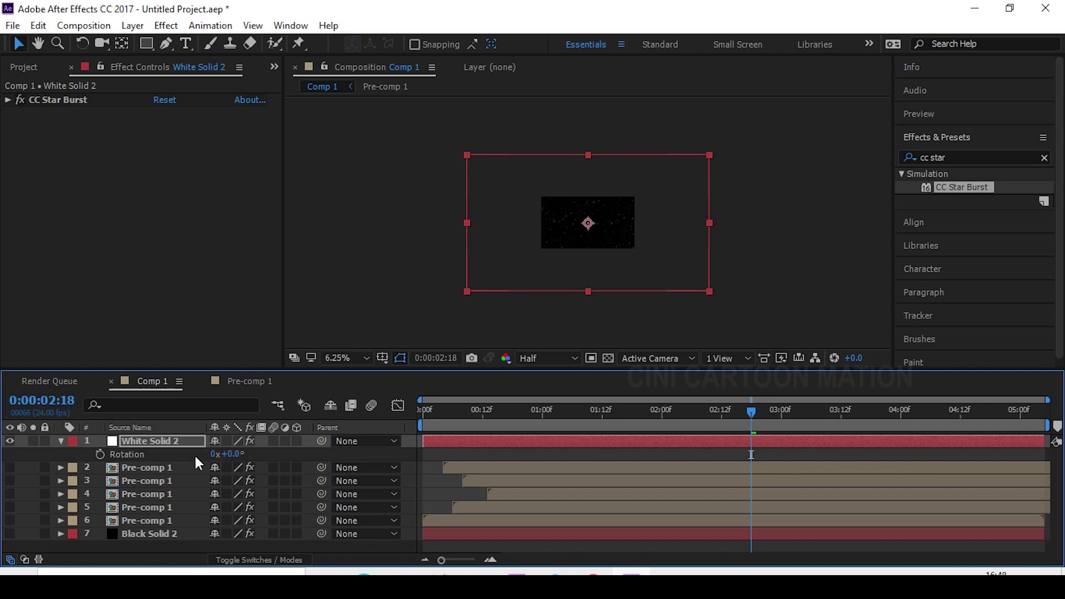
drag(446, 410, 426, 414)
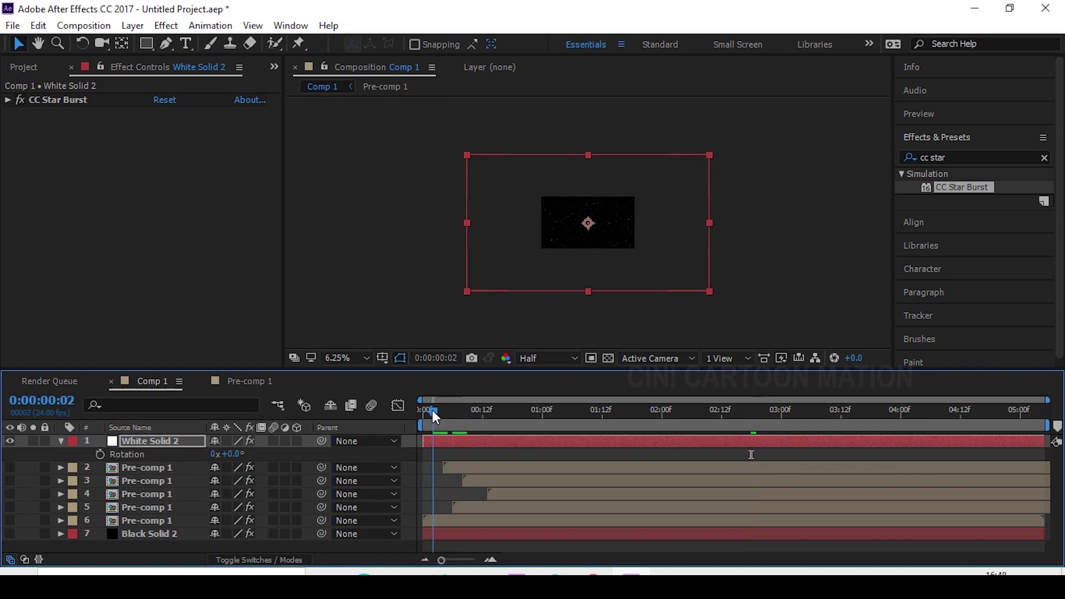
click(101, 455)
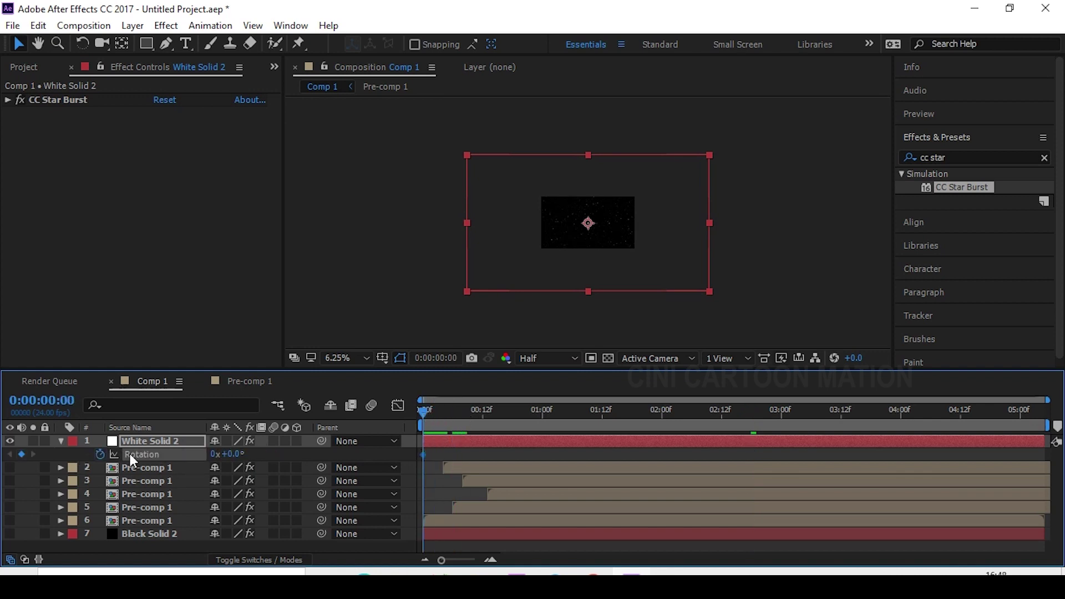
click(1042, 415)
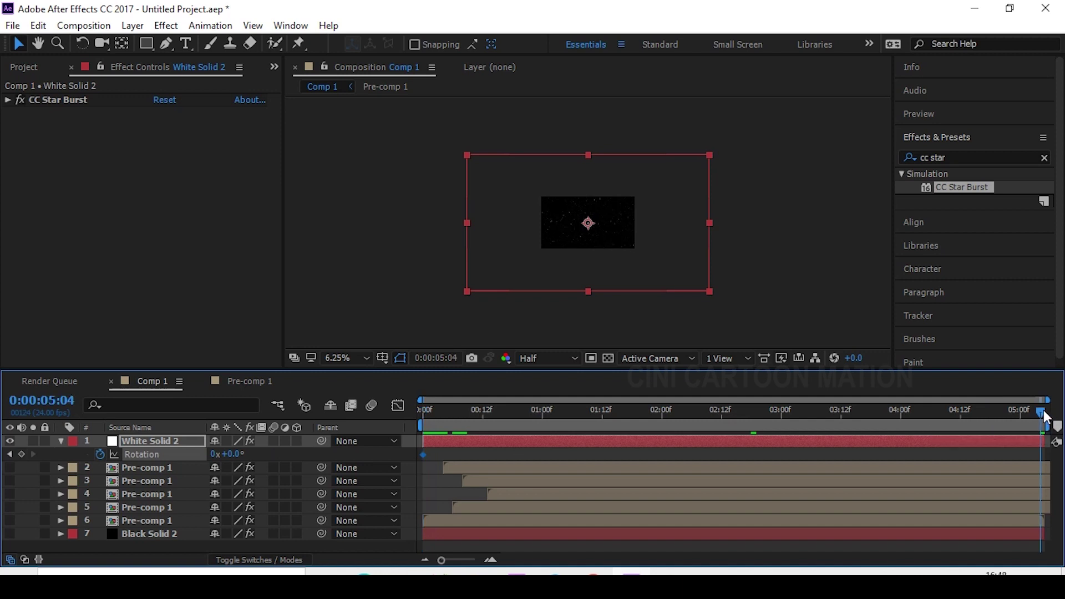
click(232, 456)
text(-15)
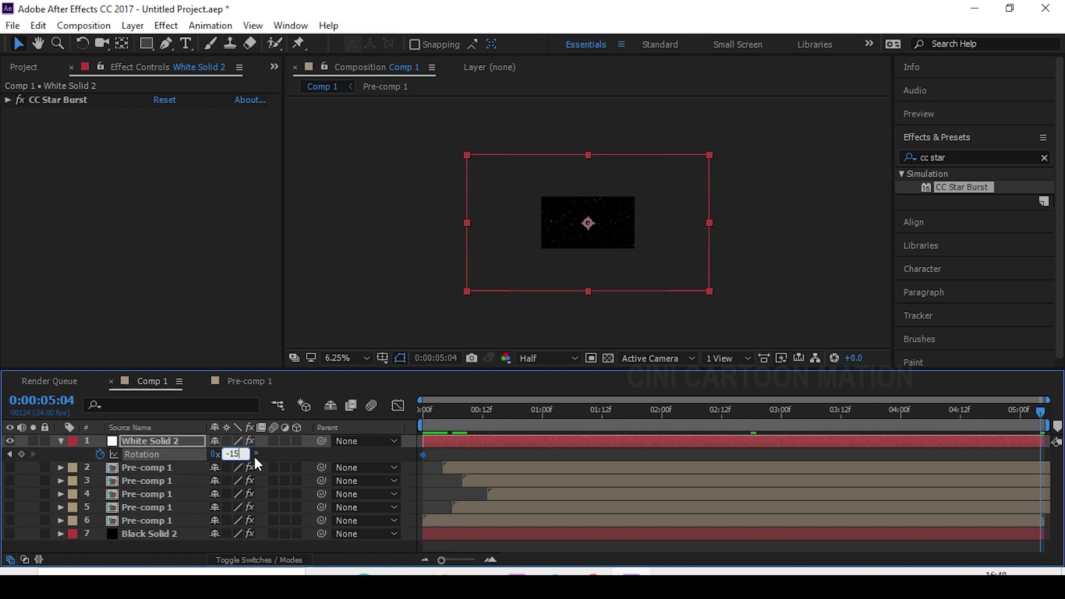
key(Return)
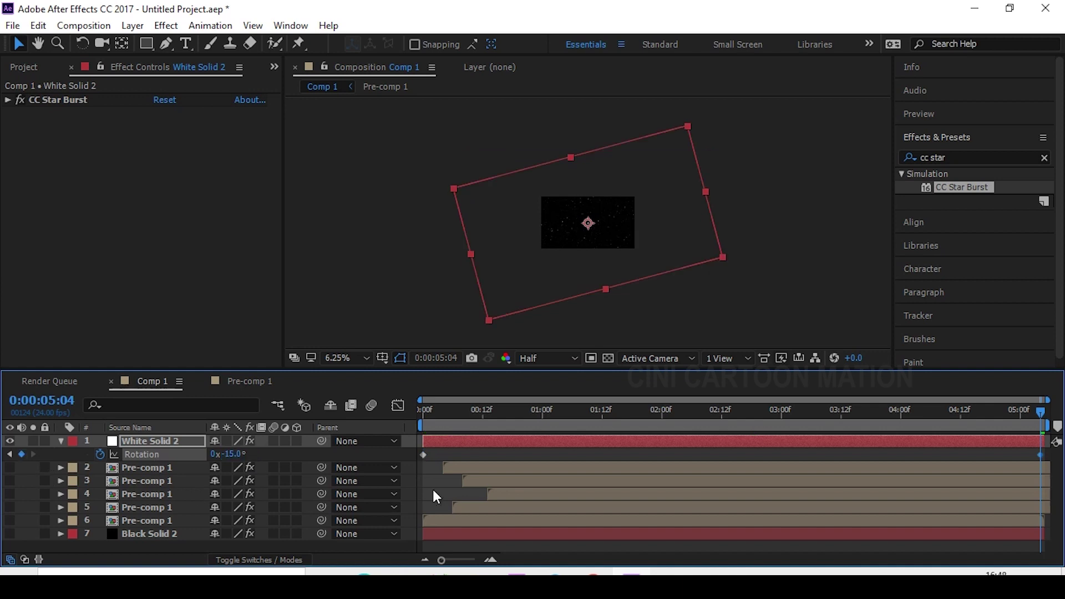
drag(488, 425, 427, 414)
key(space)
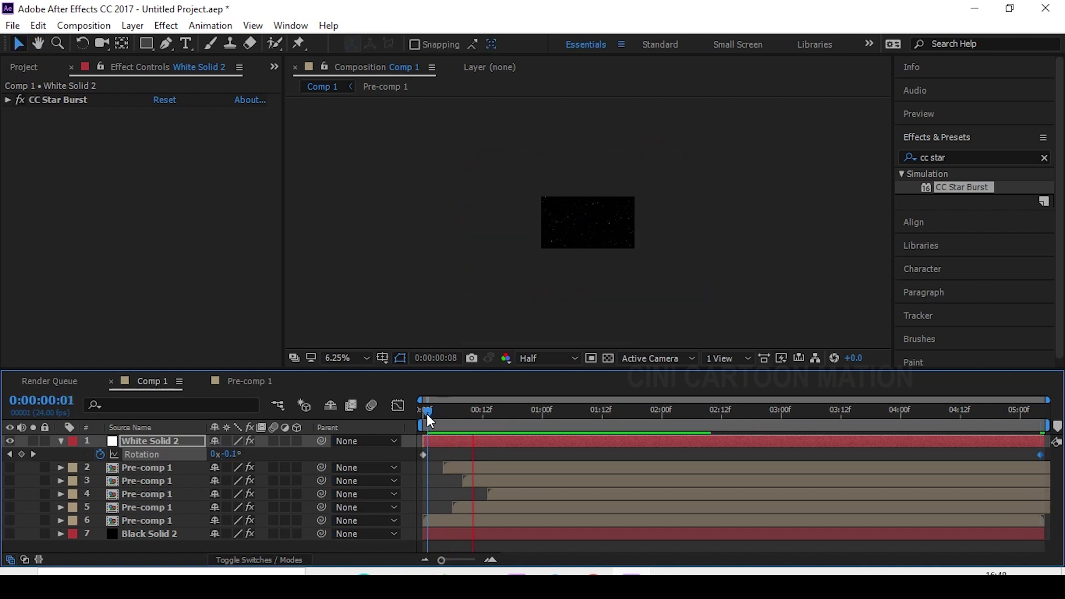
scroll(586, 271, up, 4)
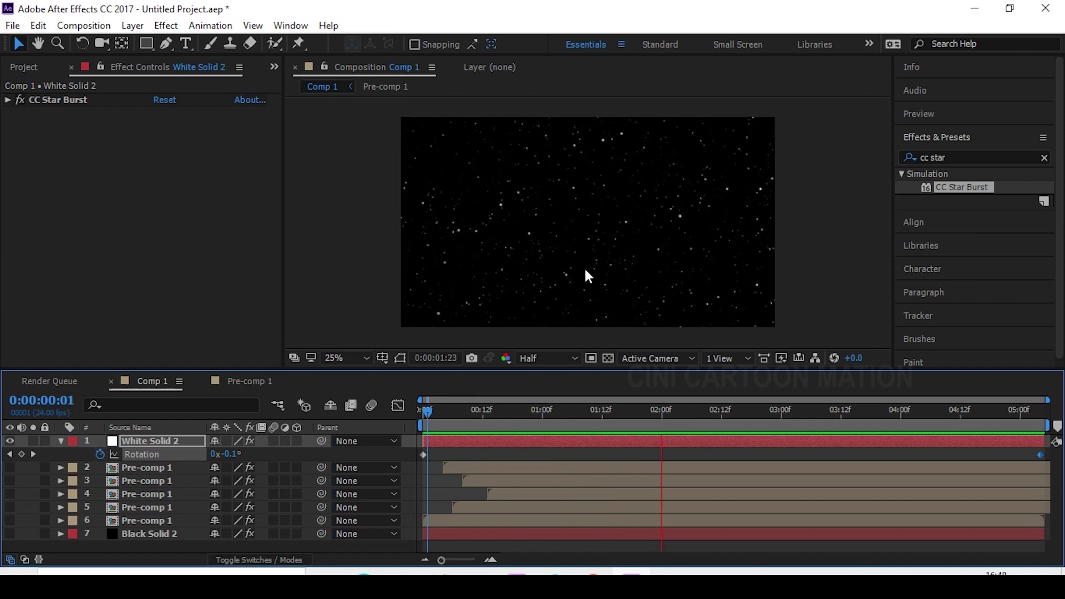
key(space)
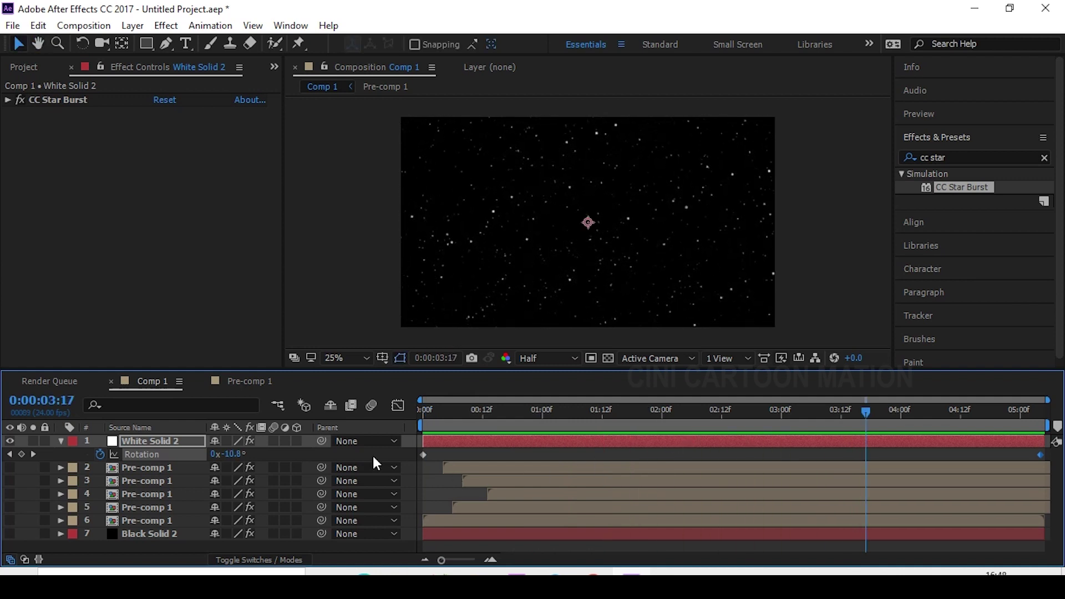
- Change the end Rotation keyframe to -75°
click(236, 454)
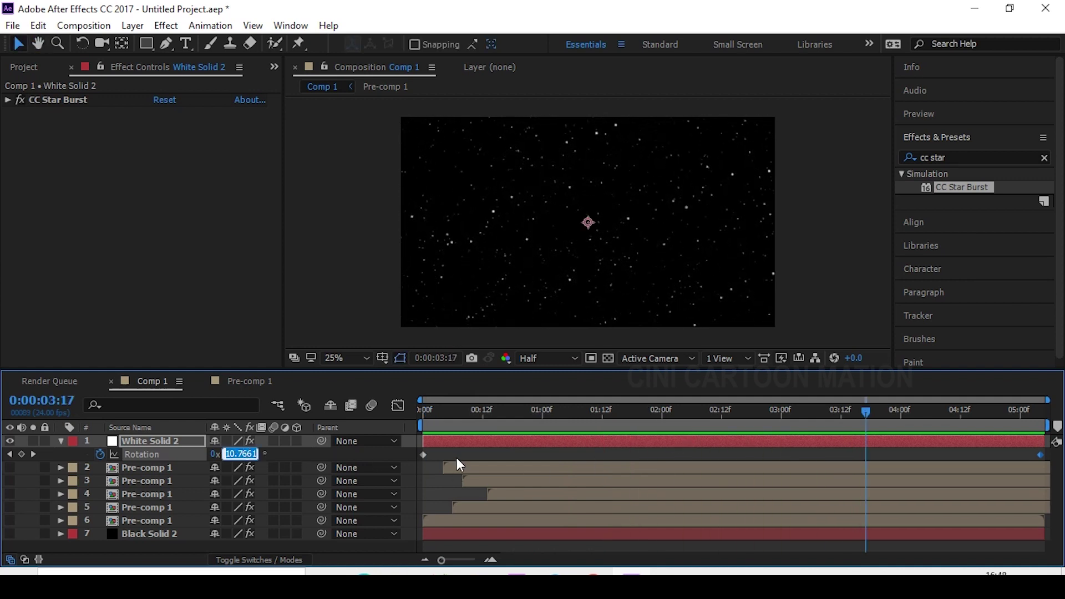
drag(998, 413, 1042, 421)
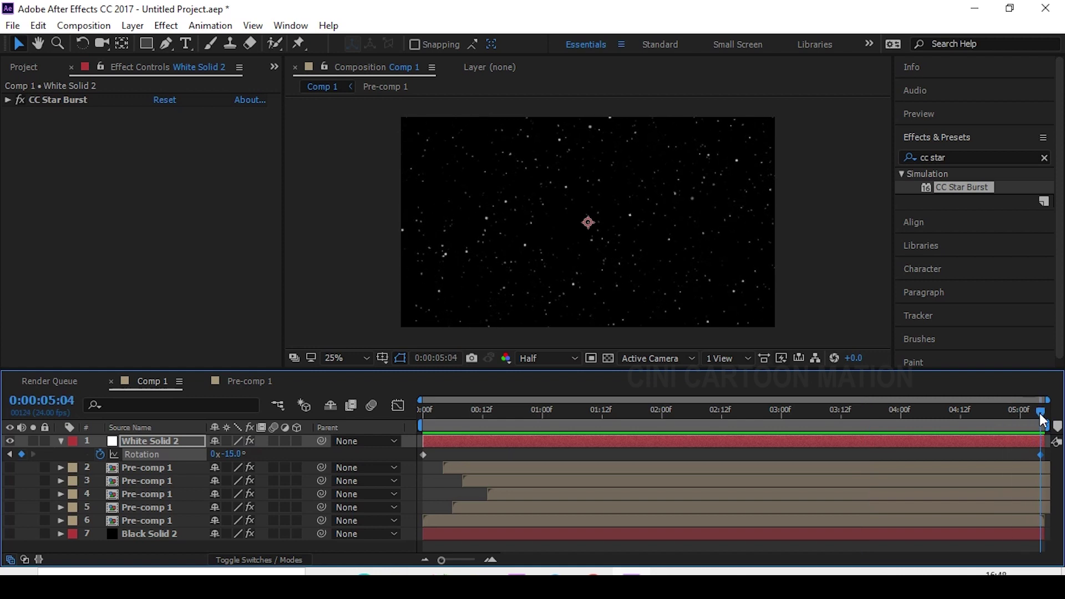
click(233, 454)
text(-7)
text(5)
key(Return)
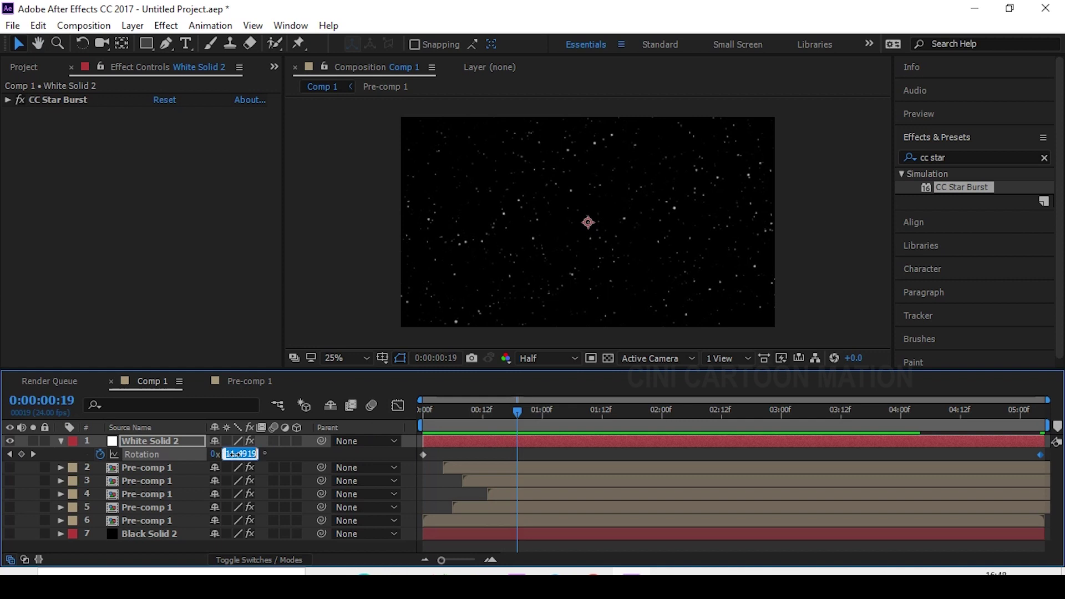
- Soften the end Rotation to -5° and preview the slower turn from the start
click(1041, 412)
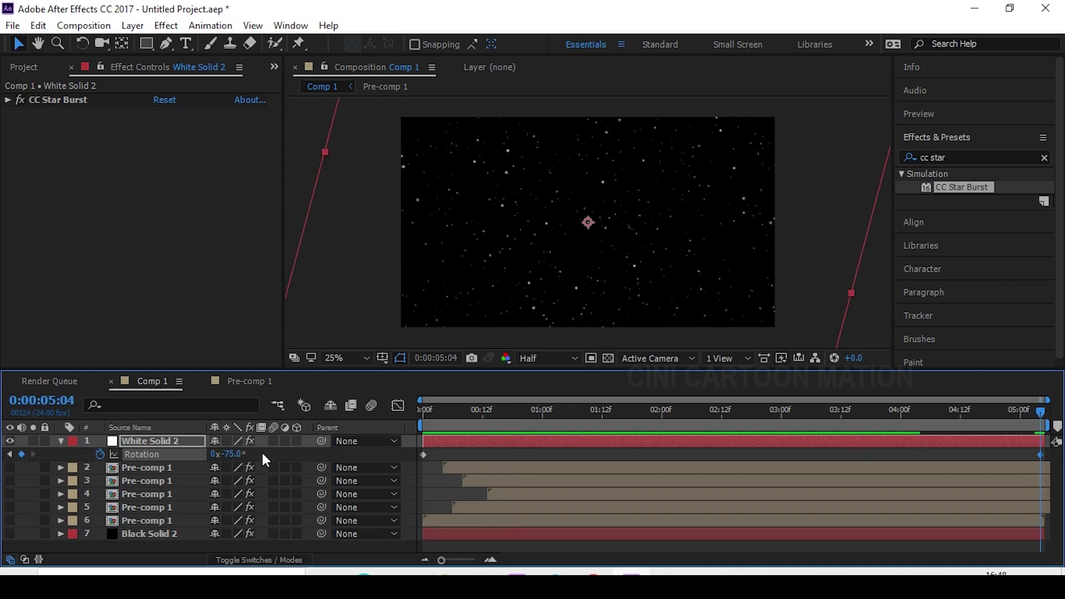
click(236, 455)
text(-5)
key(Return)
key(Home)
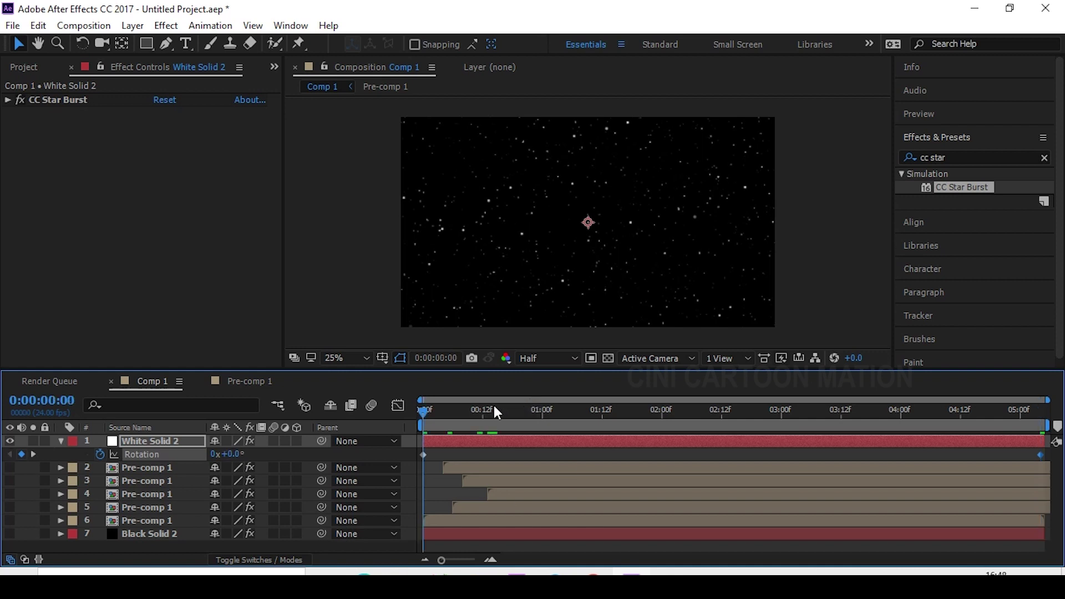
key(space)
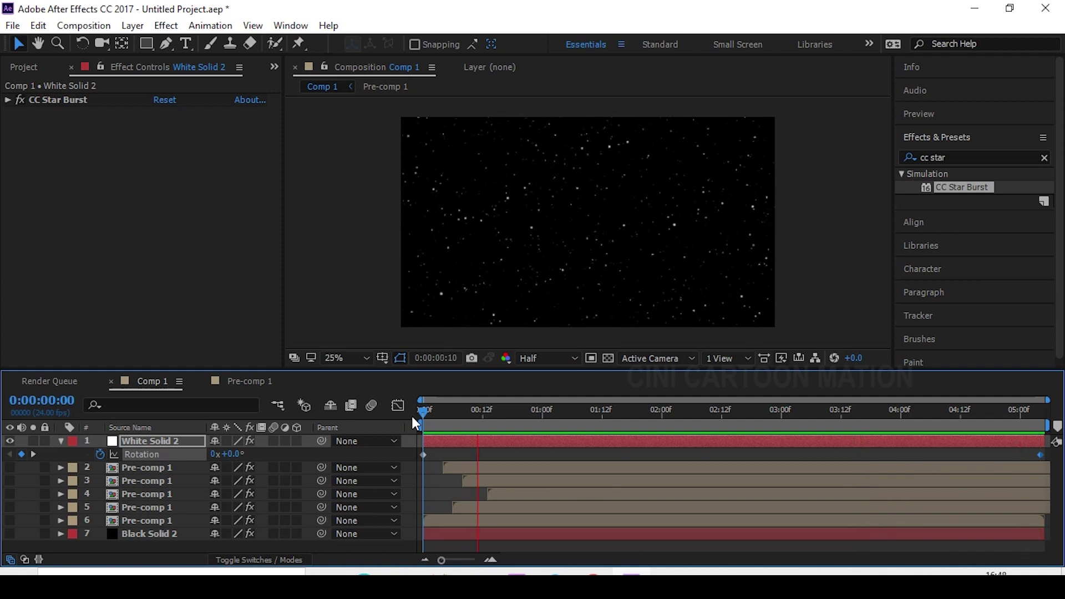
- Lower the starfield's opacity and place it just above Black Solid 2 with all layers visible
key(space)
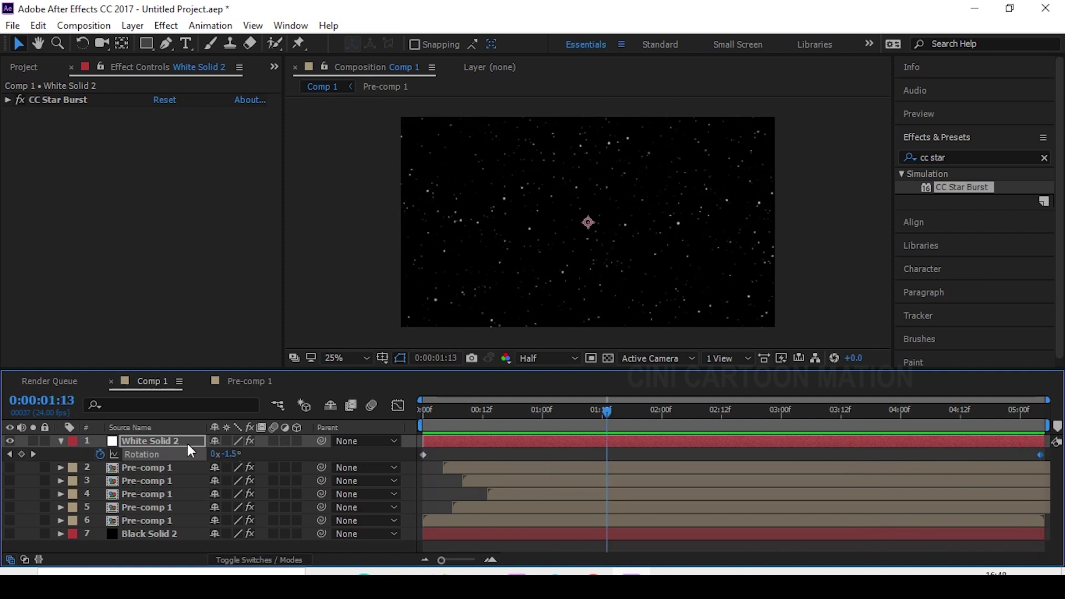
key(t)
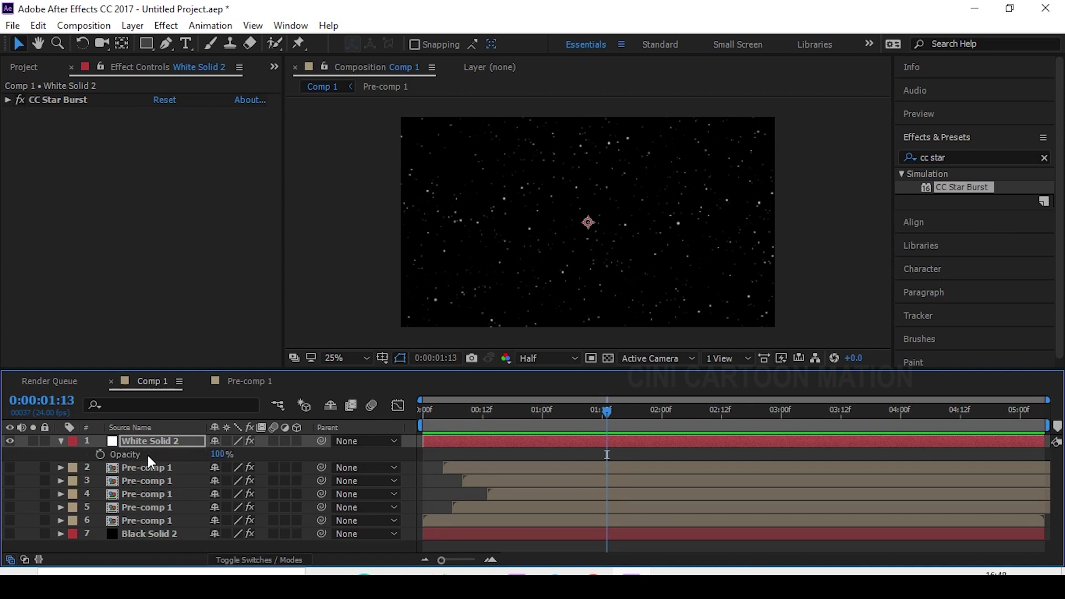
drag(221, 454, 201, 449)
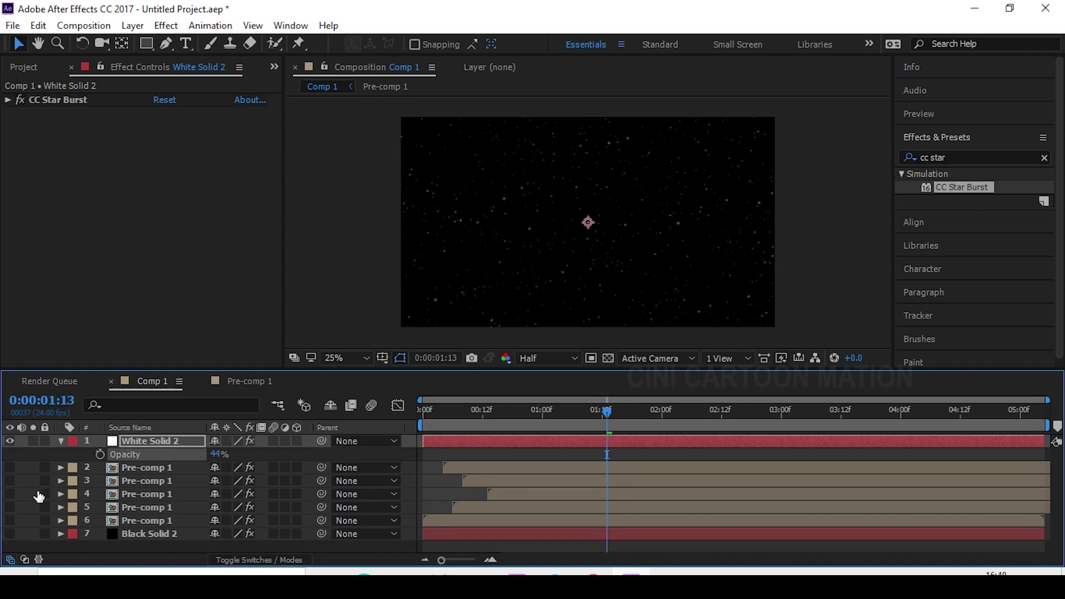
drag(169, 439, 163, 546)
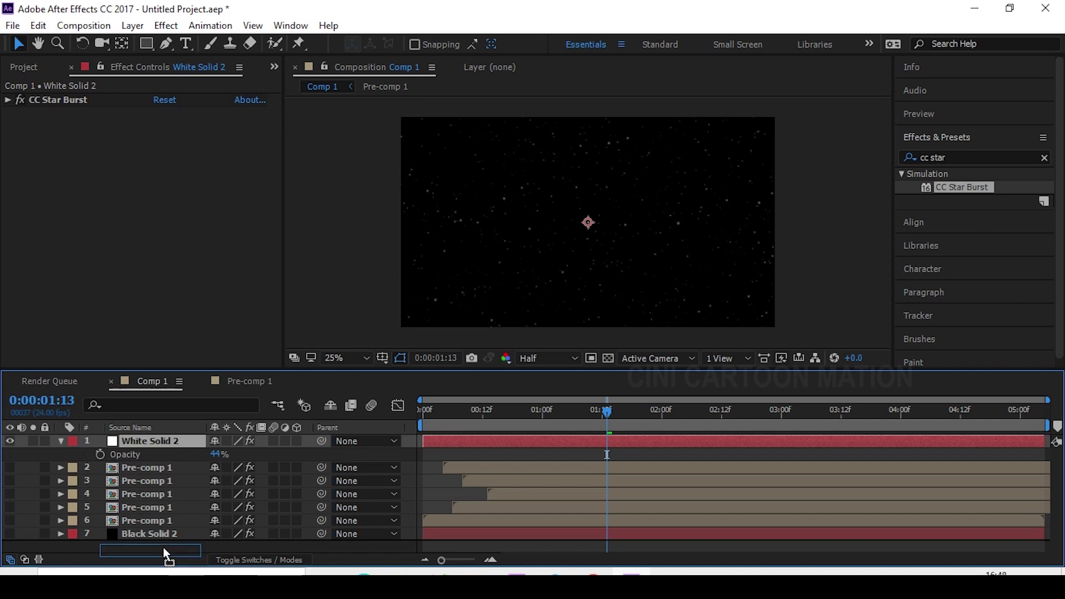
drag(10, 519, 10, 441)
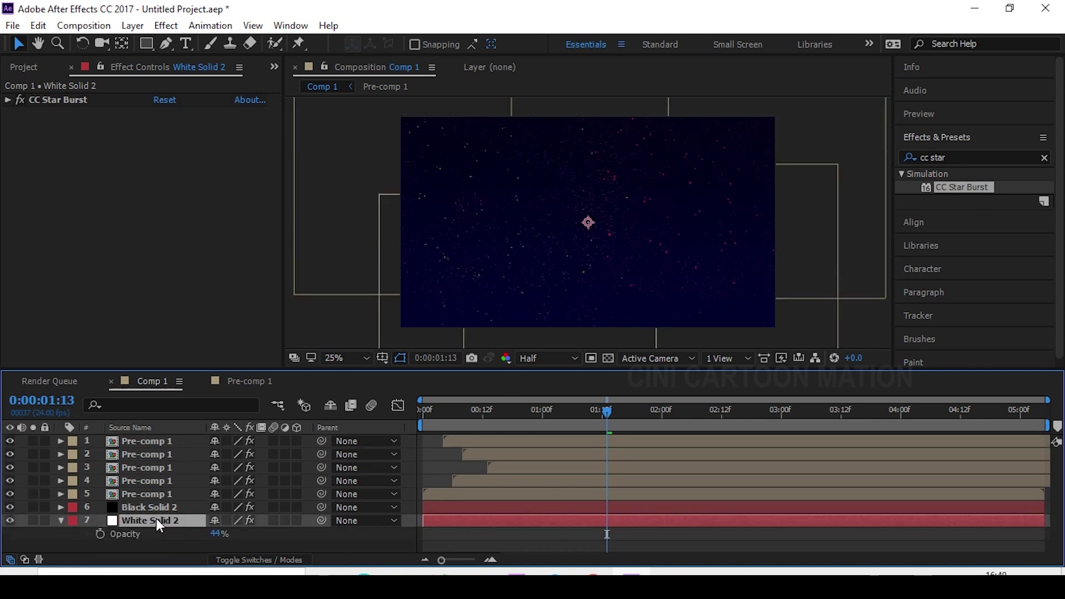
drag(155, 519, 155, 500)
- Fade the starfield further to 19% opacity, review its rotation keyframes, and deselect it
drag(605, 412, 434, 427)
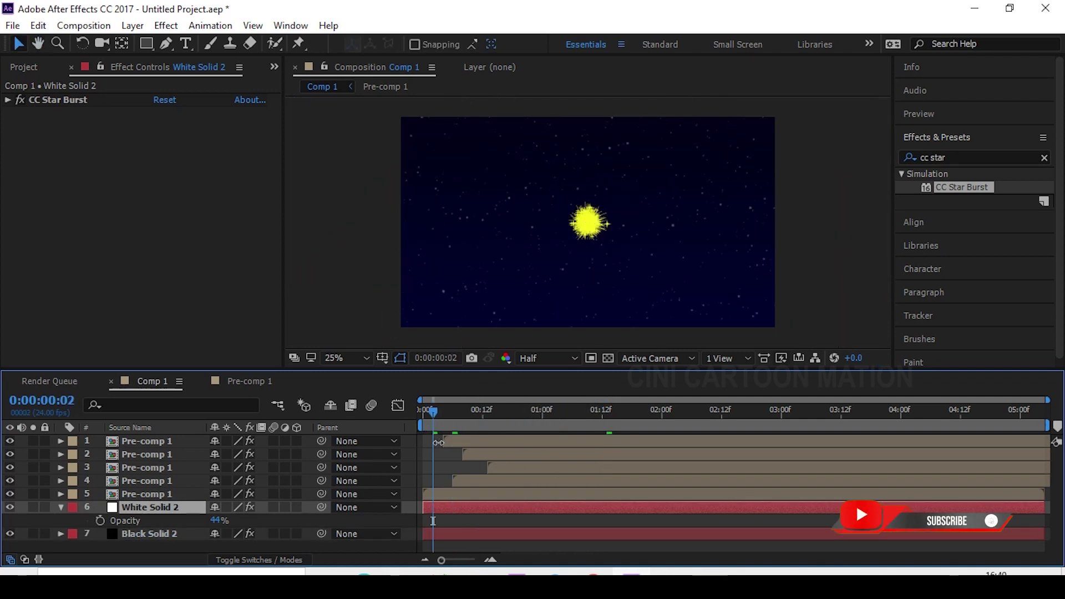
key(Page_Down)
drag(214, 521, 191, 520)
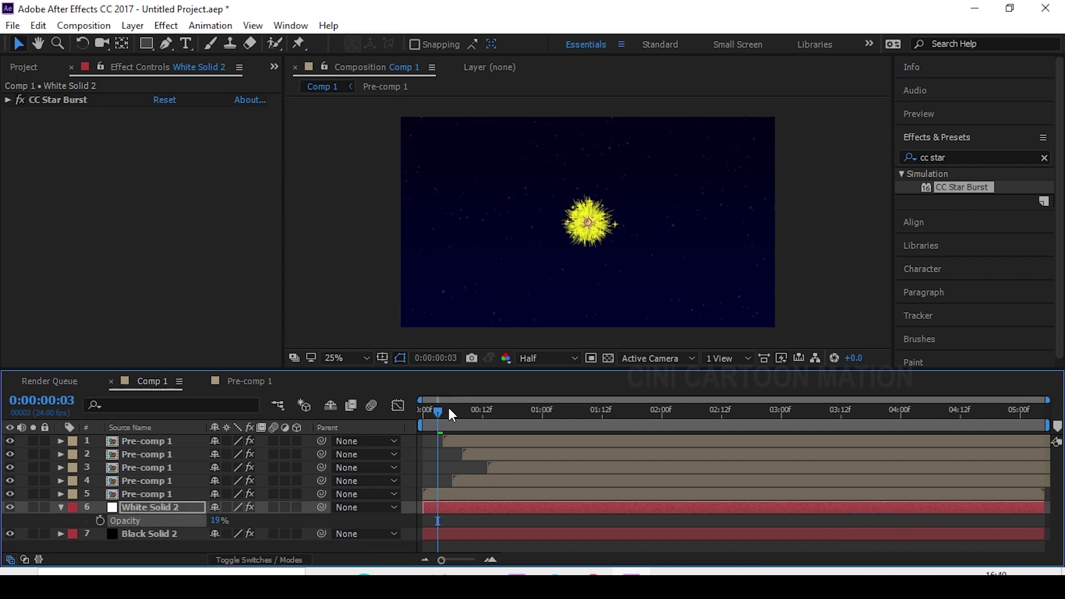
drag(452, 415, 410, 437)
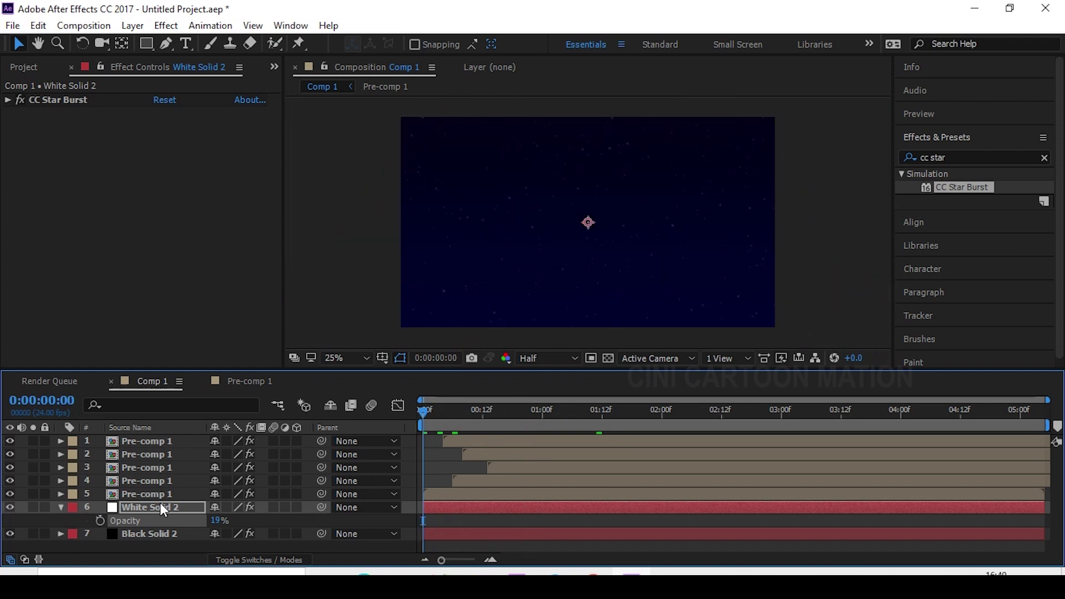
key(r)
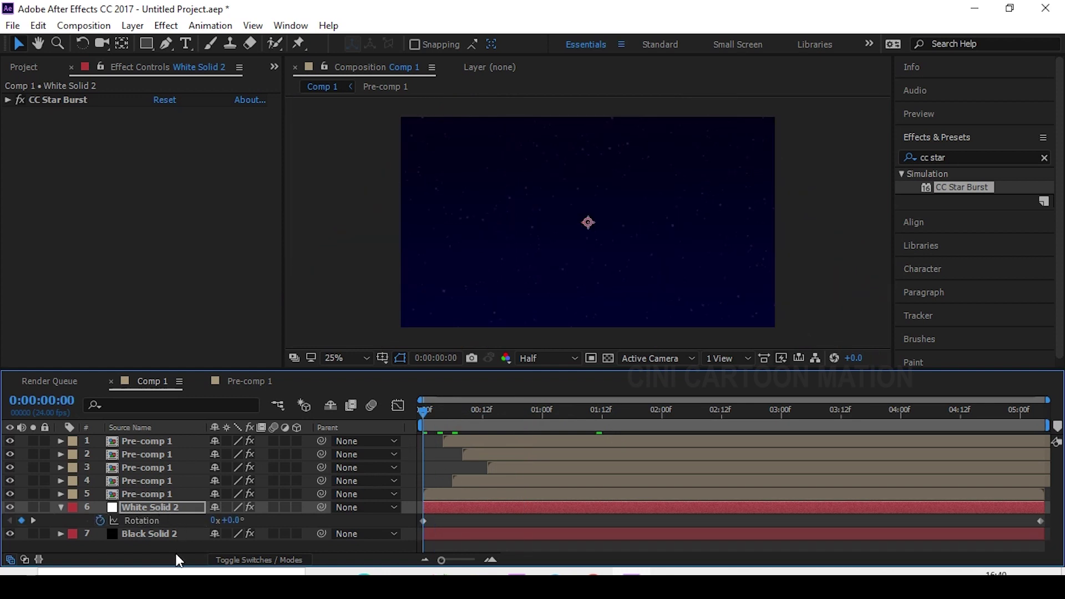
key(r)
click(171, 530)
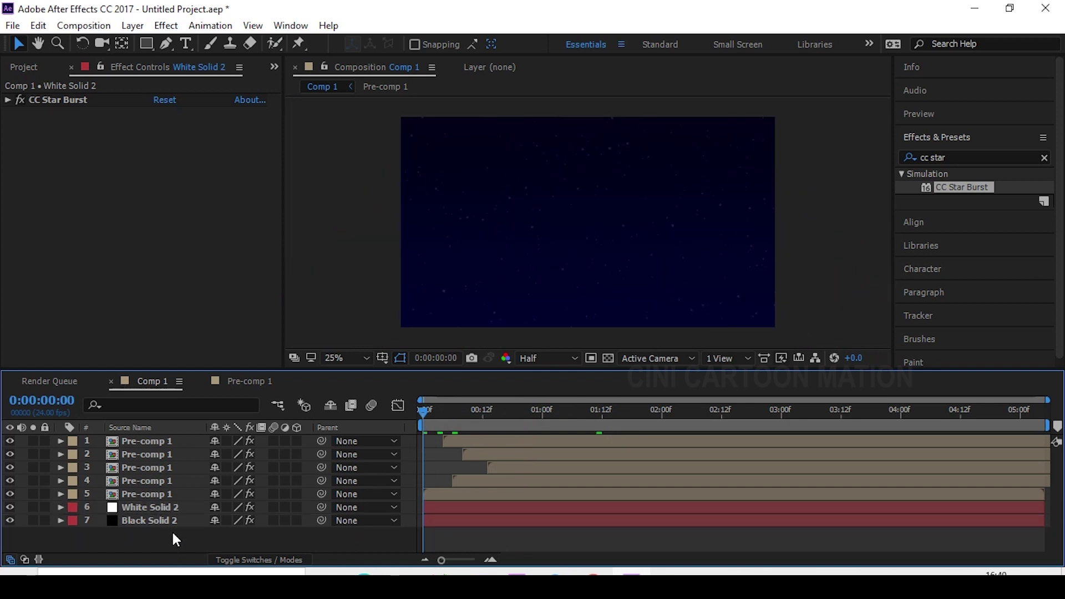
- Switch the viewer resolution from Half to Full and play the fireworks preview
mouse_move(425, 411)
mouse_down()
mouse_move(568, 428)
mouse_move(408, 427)
mouse_up()
click(551, 359)
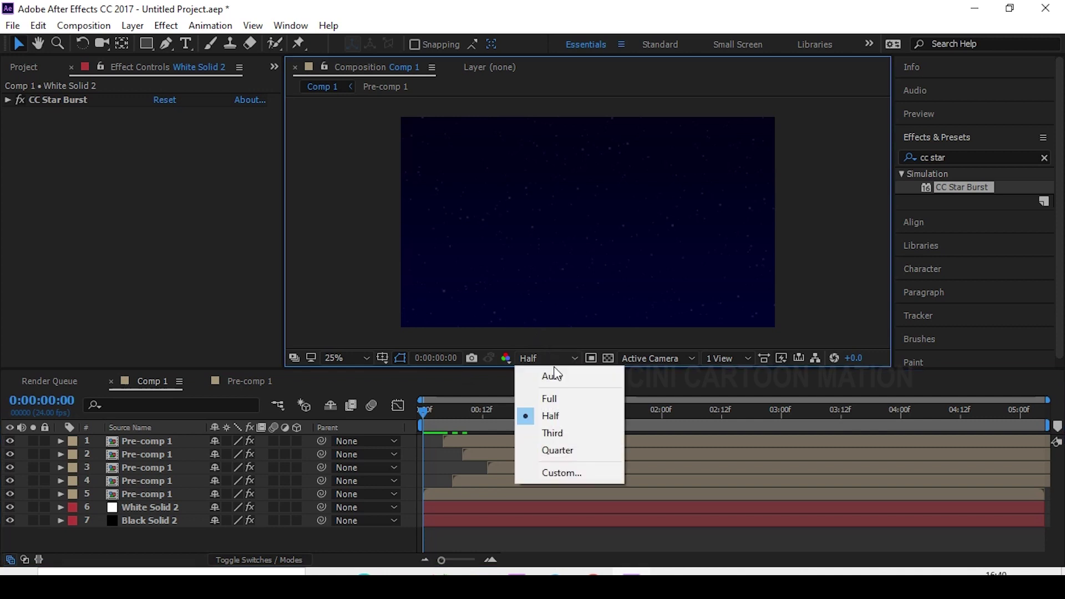
click(557, 398)
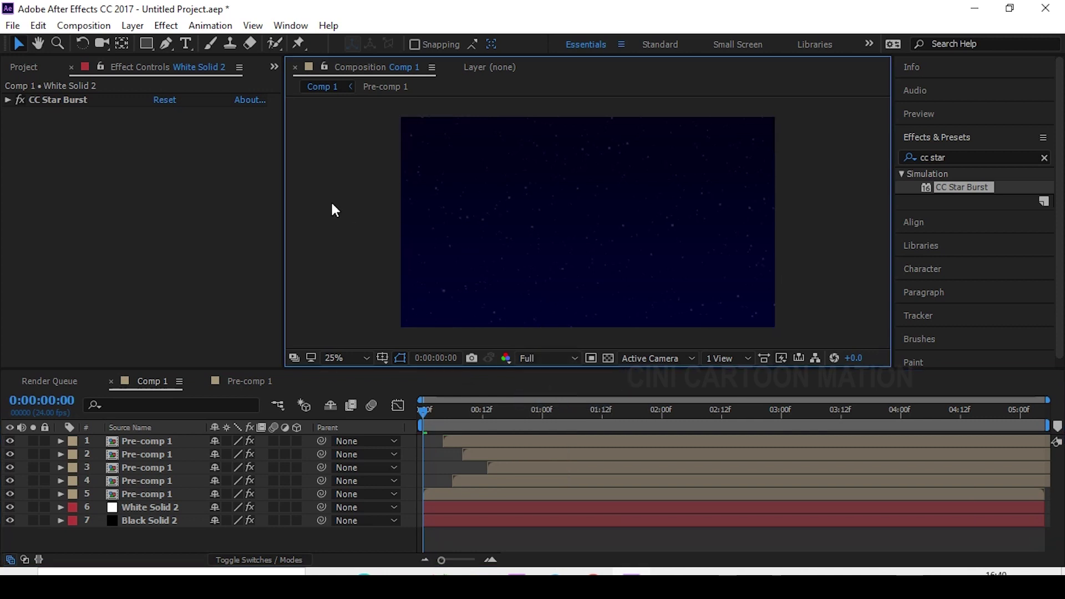
key(space)
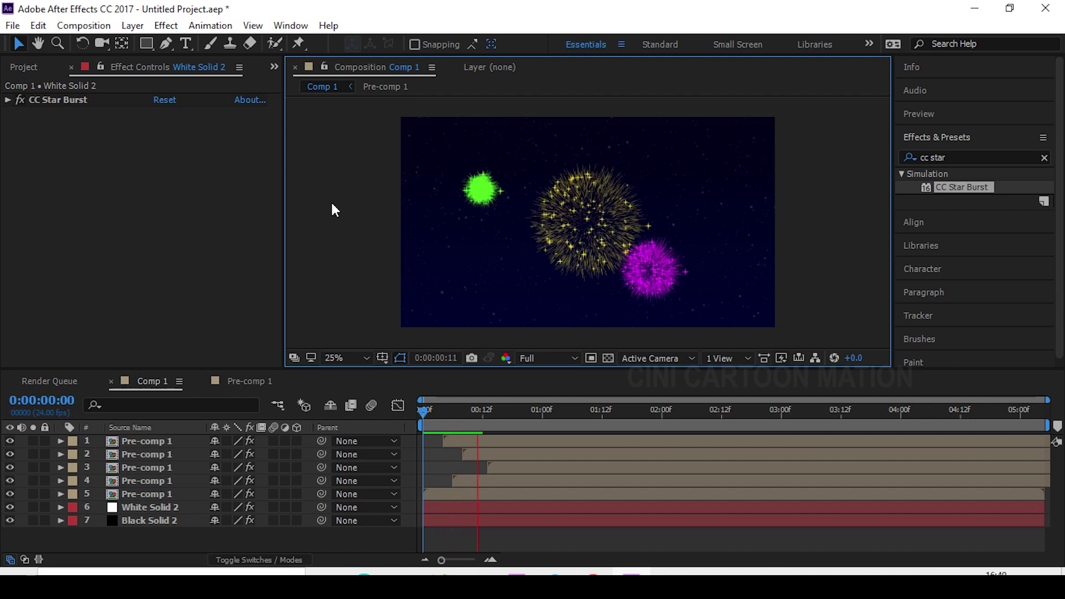